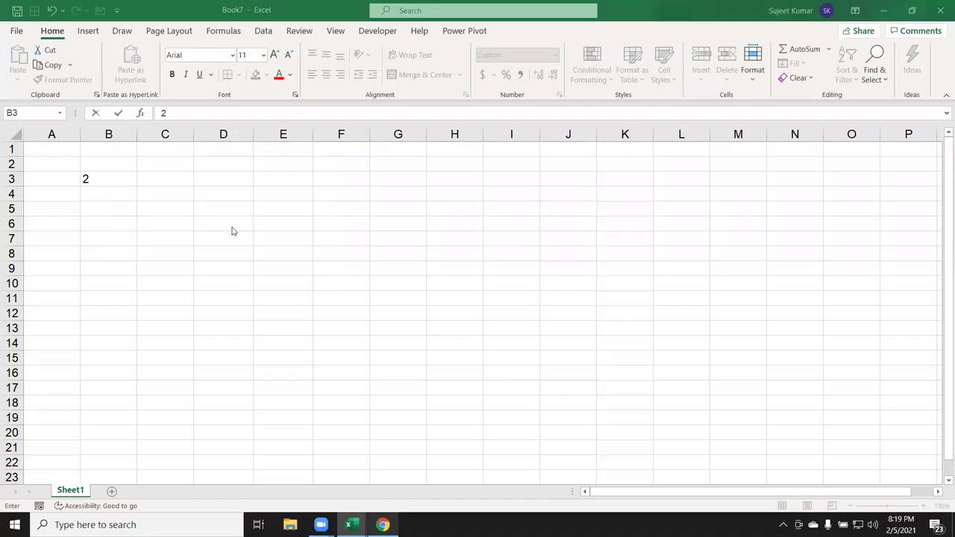
Enter 20 in B3, converting it back from a date, and 30 in C3
text(0-Jan)
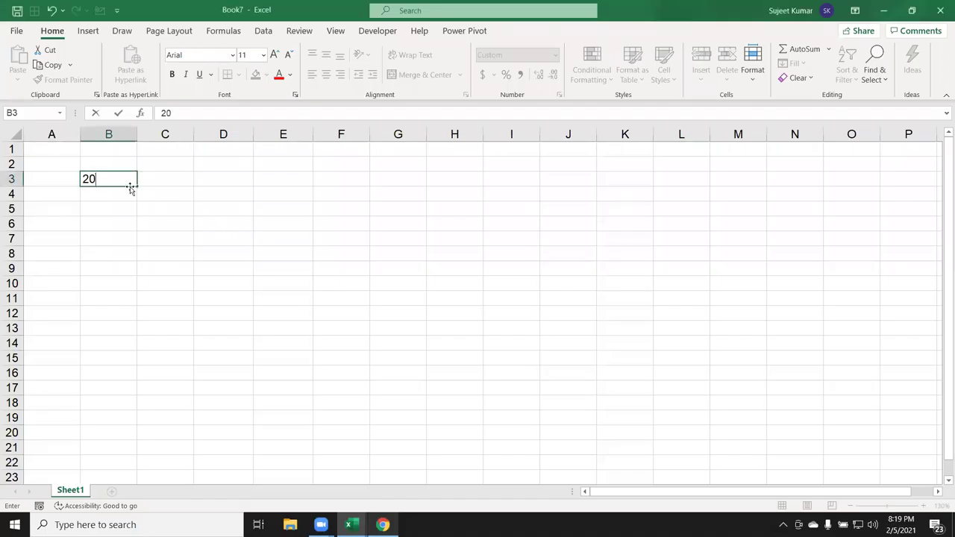
key(Return)
key(Up)
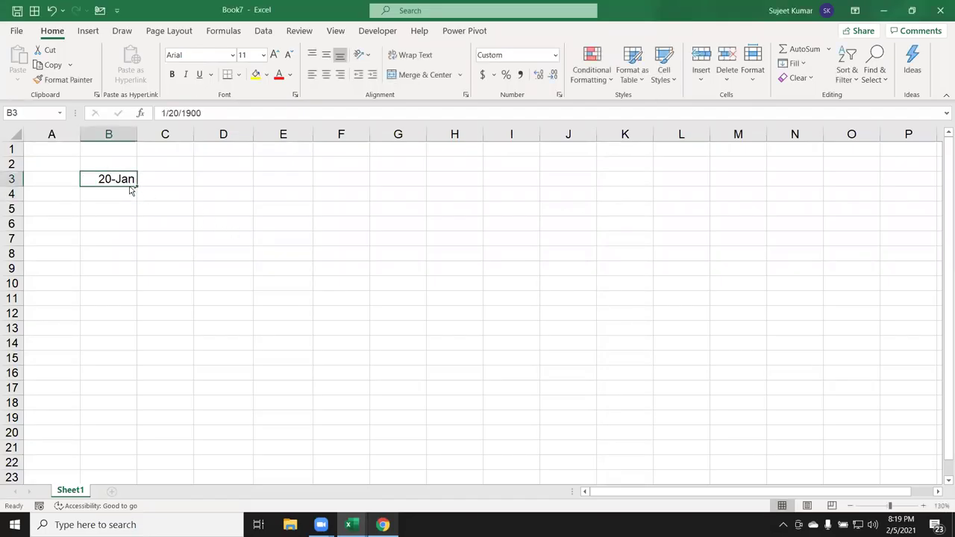
key(ctrl+shift+asciitilde)
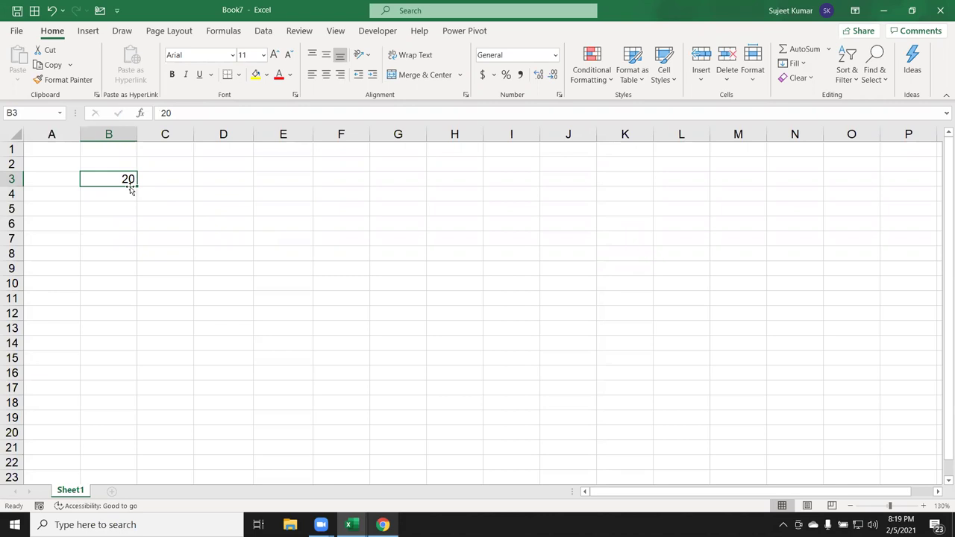
key(Right)
text(30)
key(Return)
key(Up)
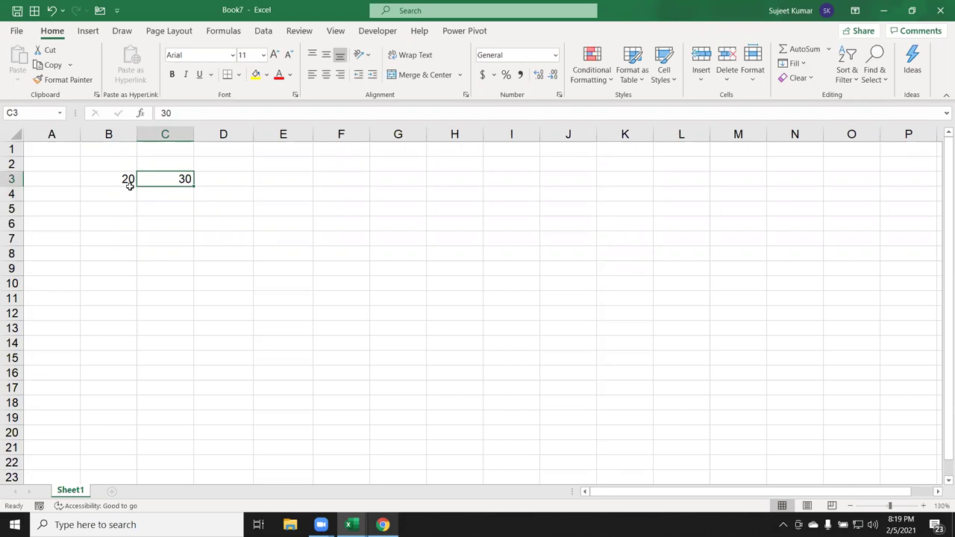
Copy B3's 20 over C3 so it replaces the 30
key(Left)
key(ctrl+c)
click(159, 176)
key(ctrl+v)
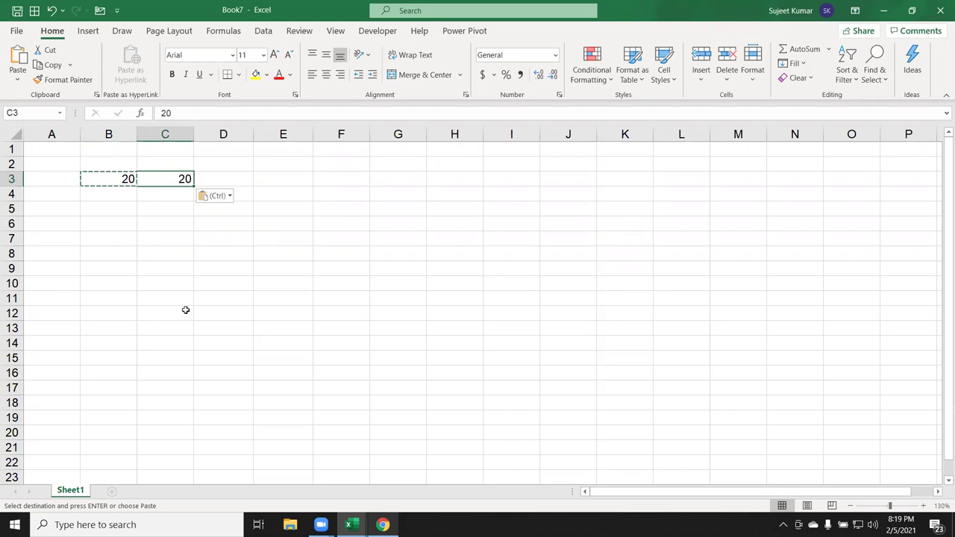
Undo the paste, then Paste Special with Add so C3's 30 plus 20 gives 50
key(ctrl+z)
right_click(186, 179)
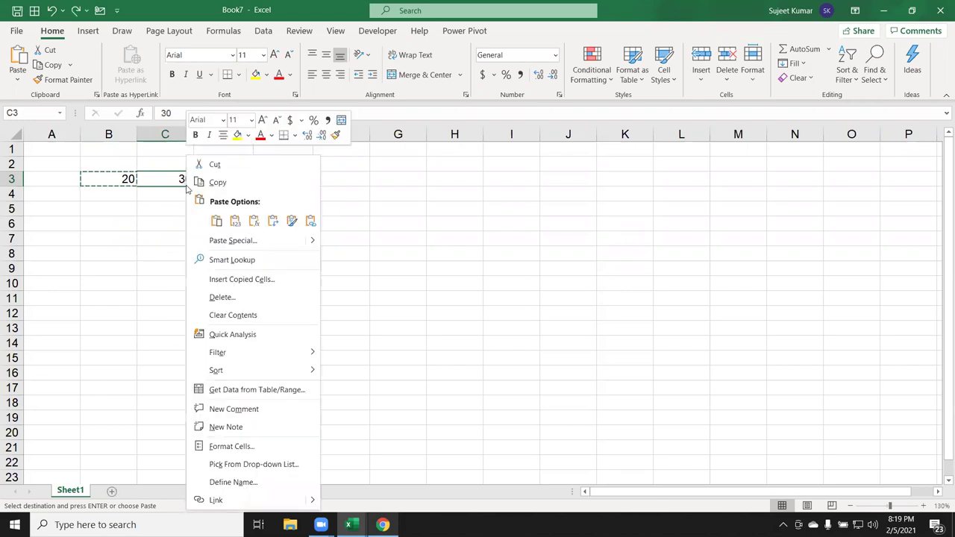
click(222, 240)
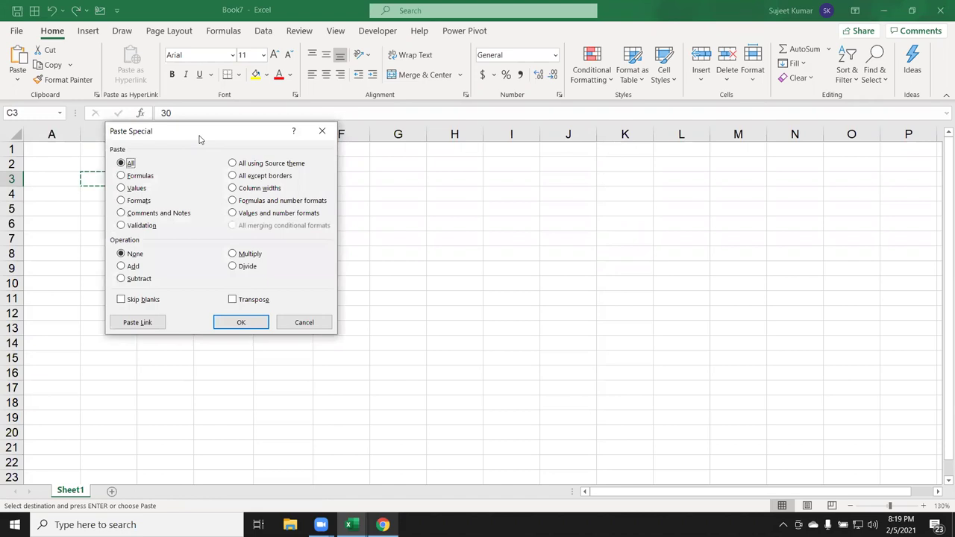
click(430, 258)
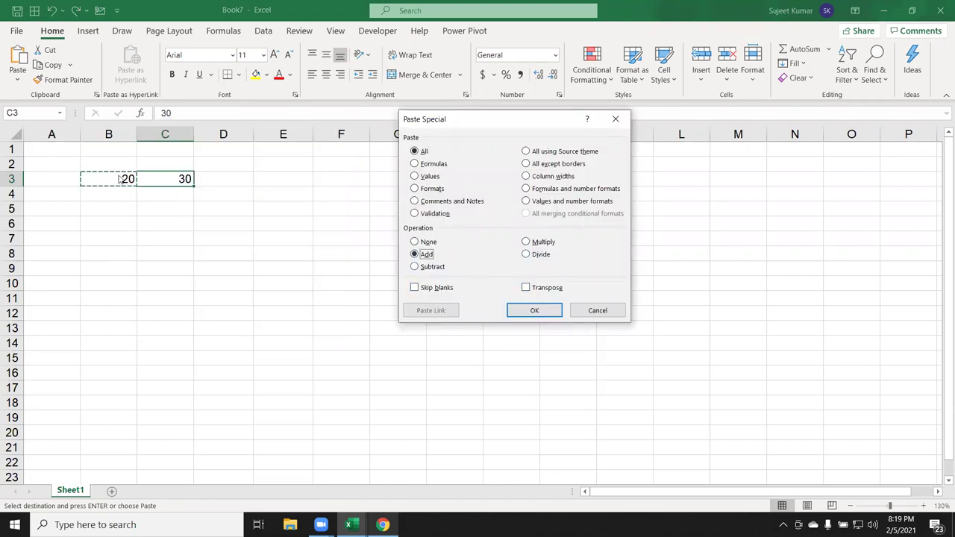
click(535, 312)
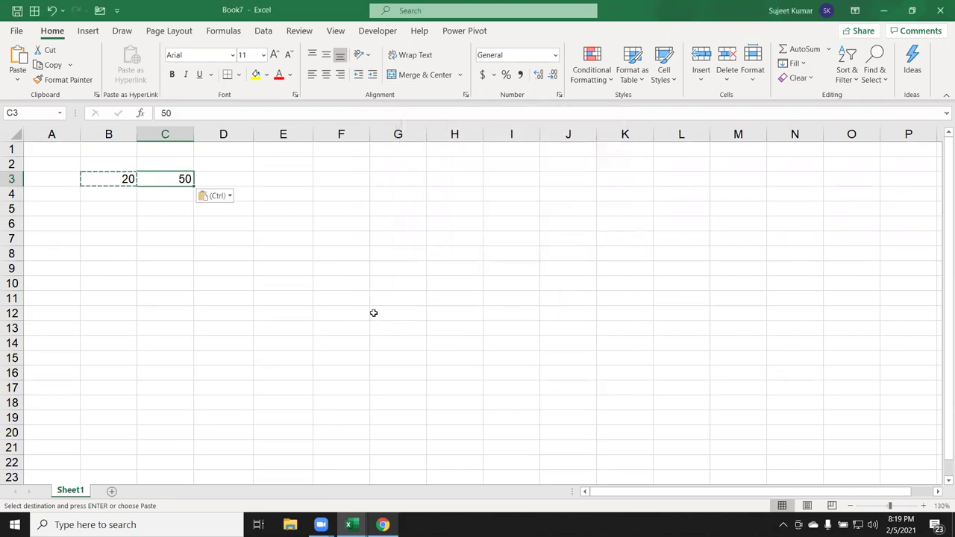
click(127, 179)
click(153, 176)
Clear the 20 and 50 from B3:C3 and put % in A1
key(Escape)
drag(108, 184, 165, 188)
key(Delete)
key(Up)
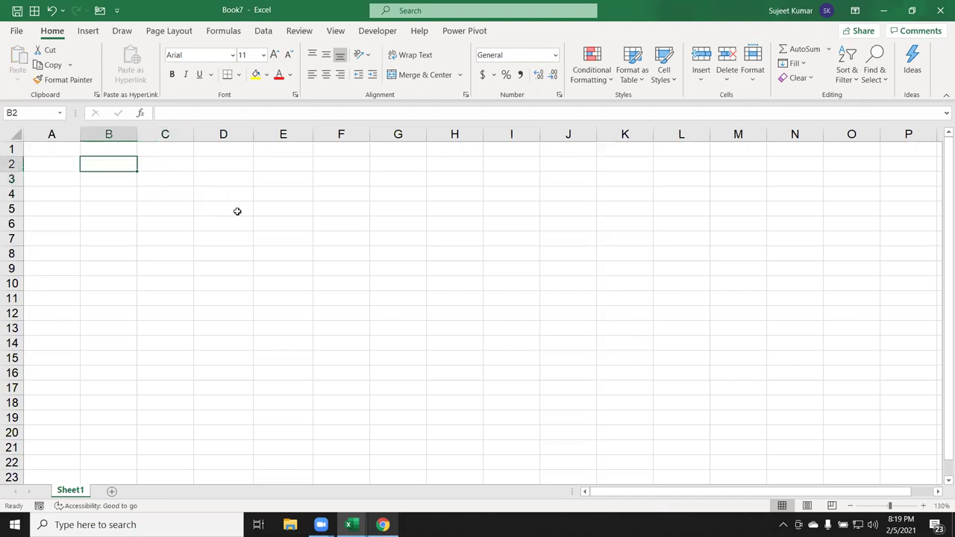
click(37, 150)
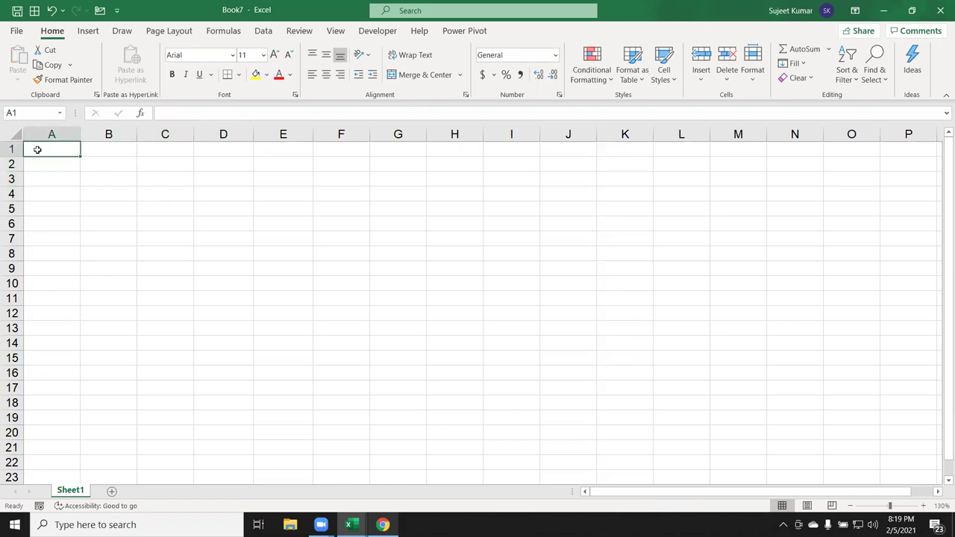
text(%)
key(Return)
Enter the formula =RANDBETWEEN(10,90) in A2
text(=r)
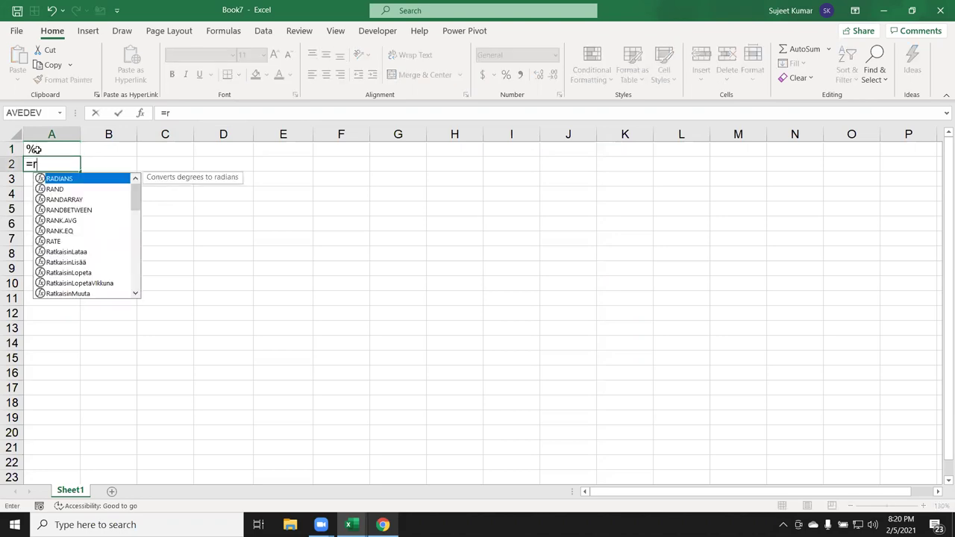
text(a)
key(Down)
key(Down)
key(Down)
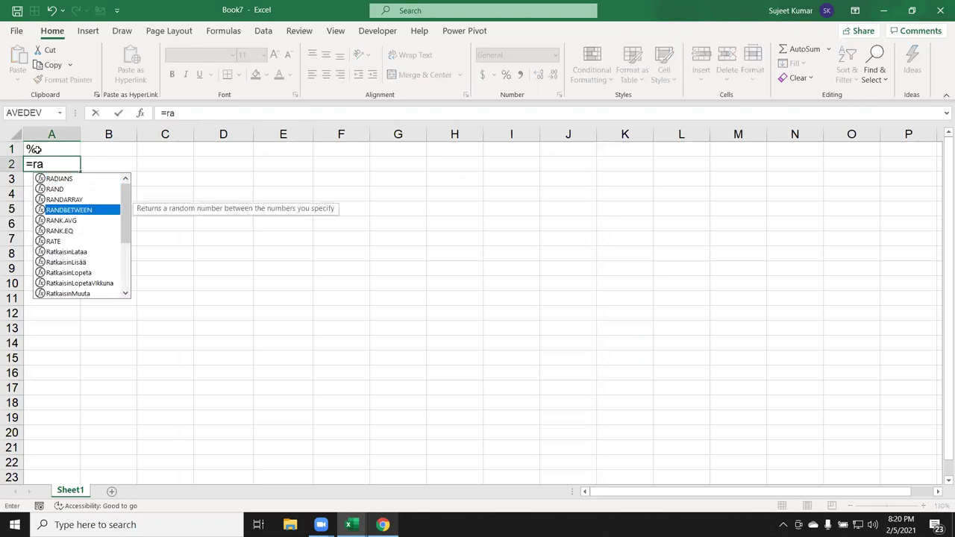
text(10)
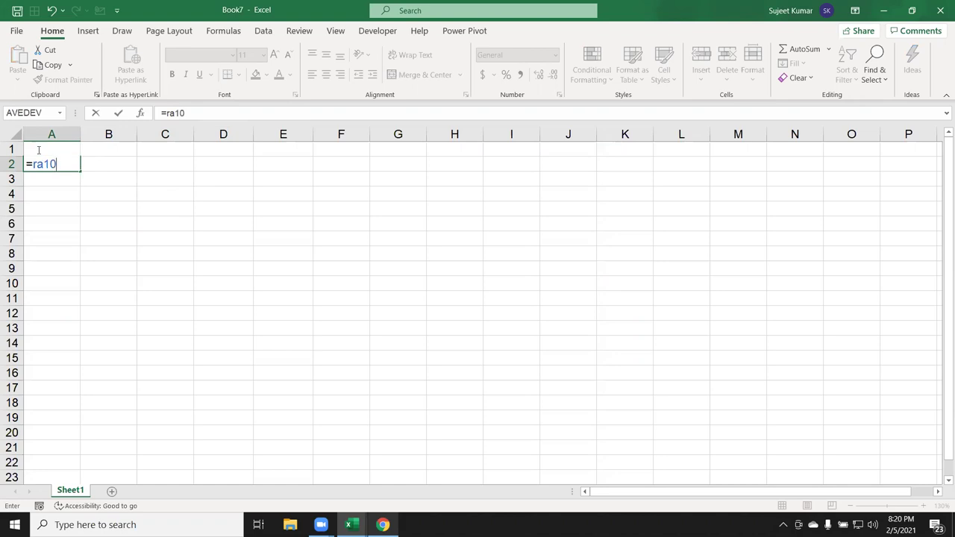
key(BackSpace)
key(BackSpace)
key(Down)
key(Down)
key(Down)
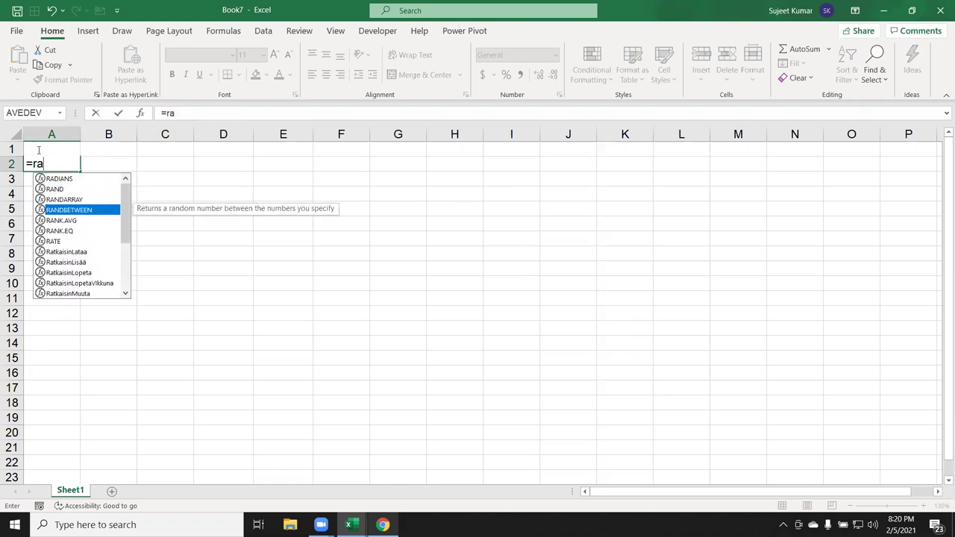
key(Tab)
text(10.)
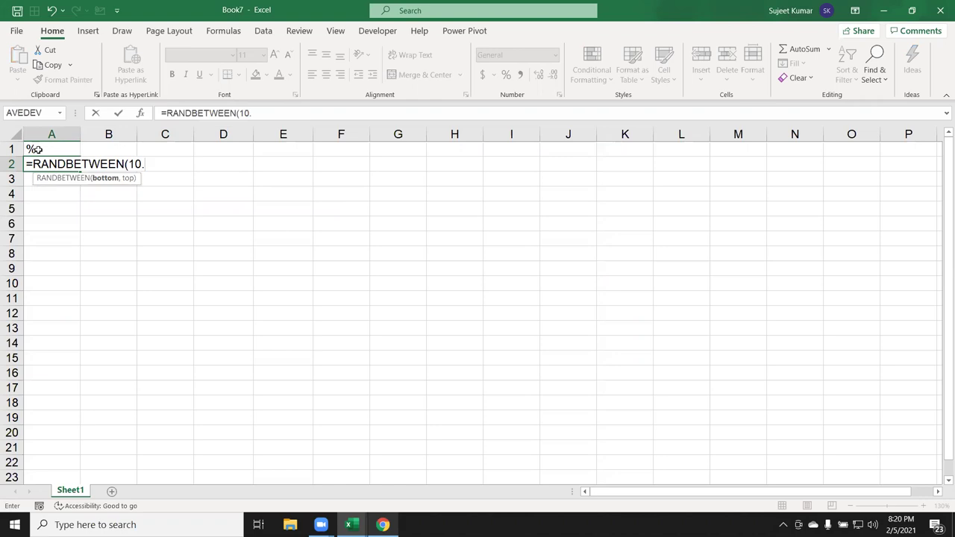
key(BackSpace)
text(,9)
text(0)
key(Return)
Fill the formula across A2:G12 and paste the range back as static values
drag(68, 162, 427, 317)
key(ctrl+r)
key(ctrl+d)
key(ctrl+c)
click(17, 78)
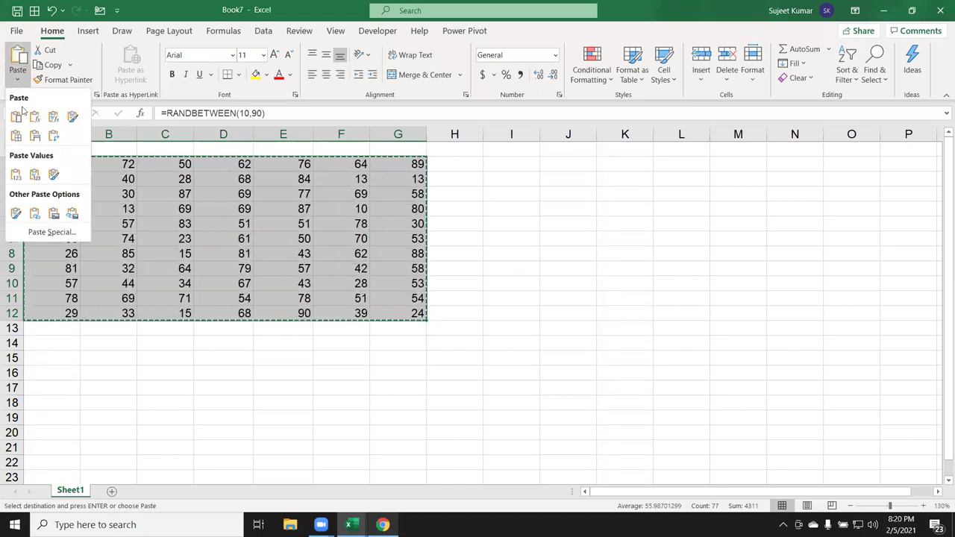
click(16, 174)
key(Escape)
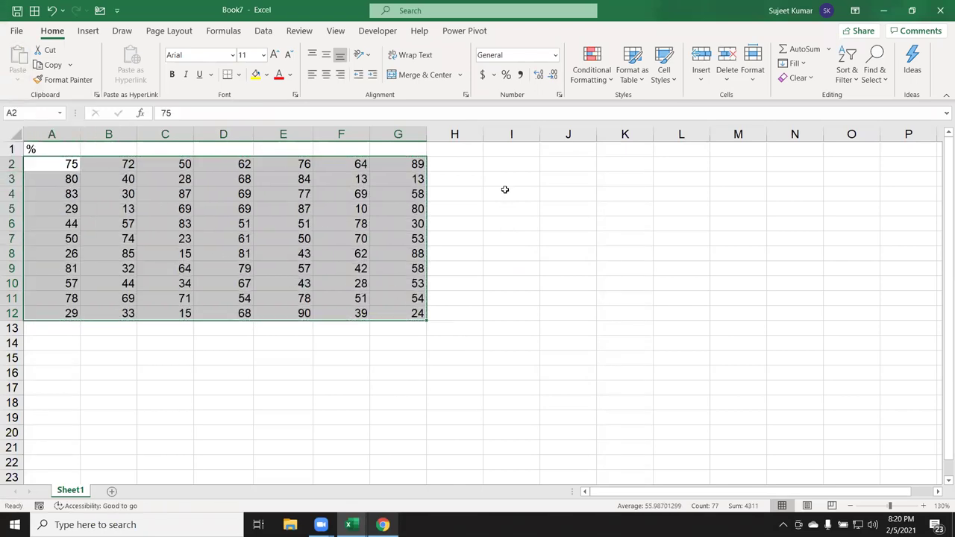
Enter 20% in J2
click(555, 161)
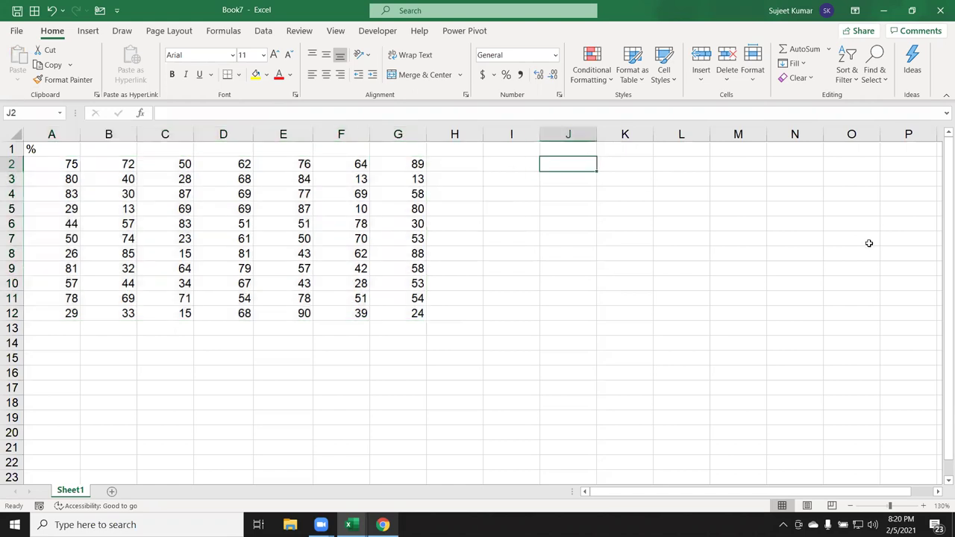
text(20)
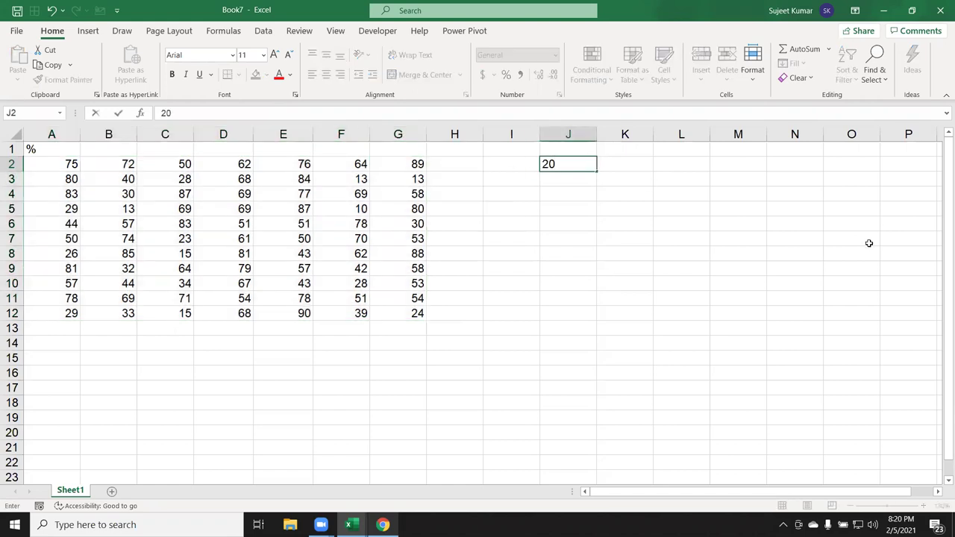
text(%)
key(ctrl+Return)
key(Return)
key(Up)
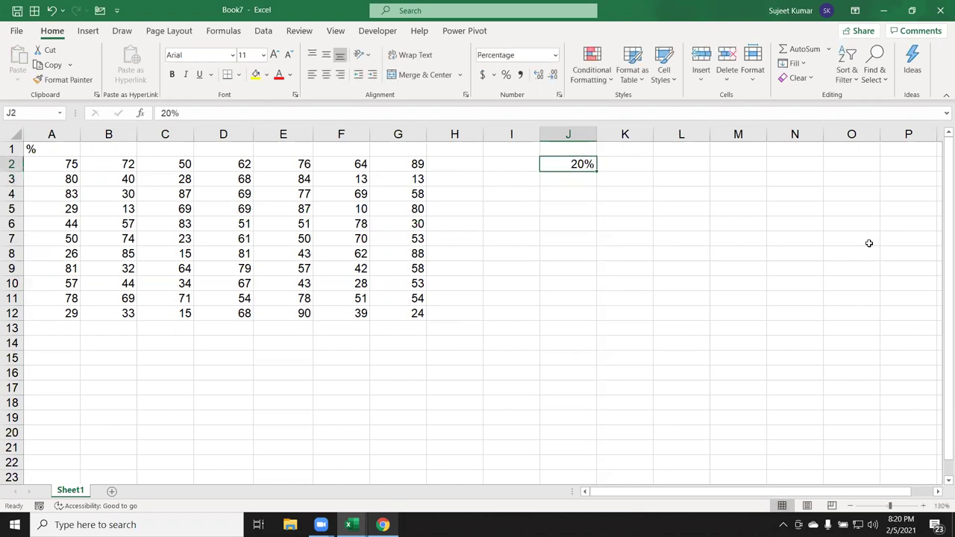
Enter 20 in K2 and apply Percent Style so it shows 2000%
key(Right)
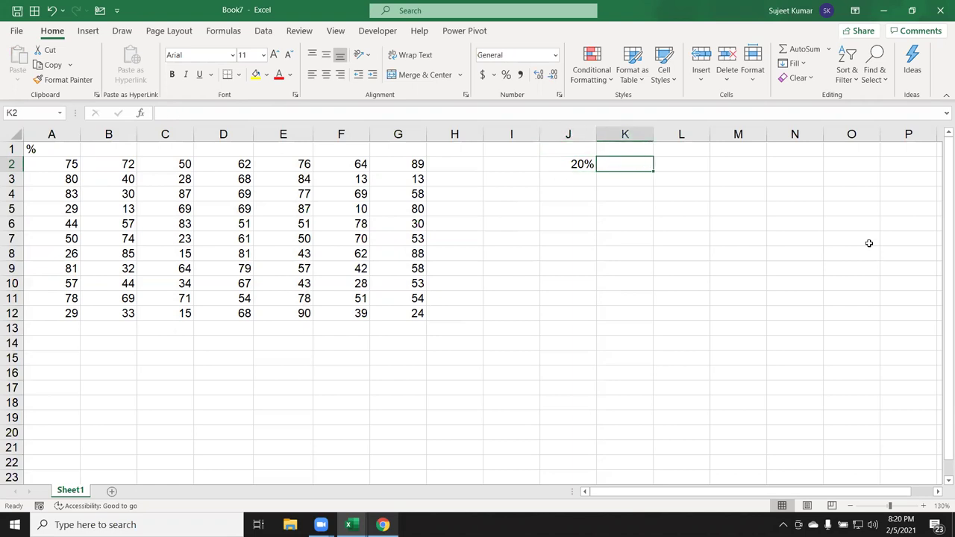
text(20)
key(Return)
key(Up)
click(506, 75)
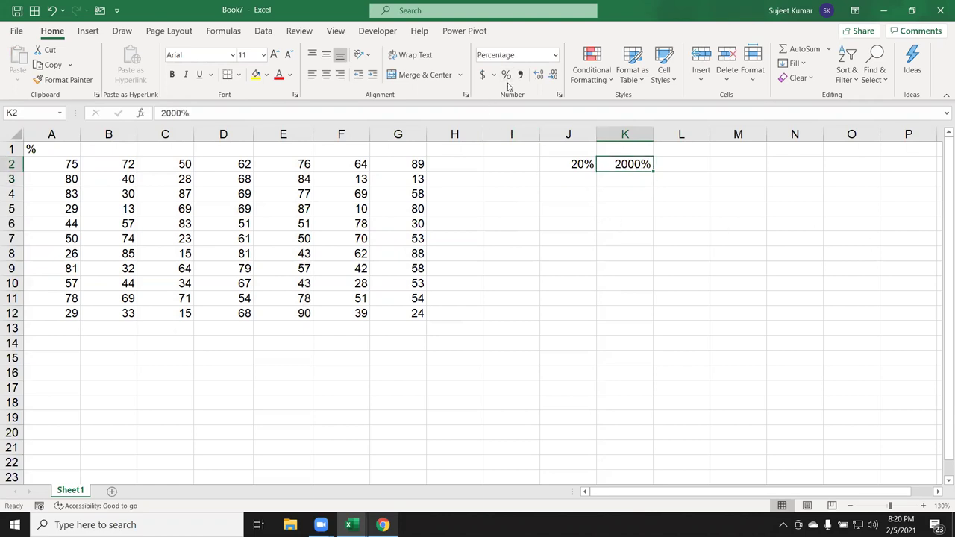
Add the note 1=100% in K3
key(Down)
text(1=100)
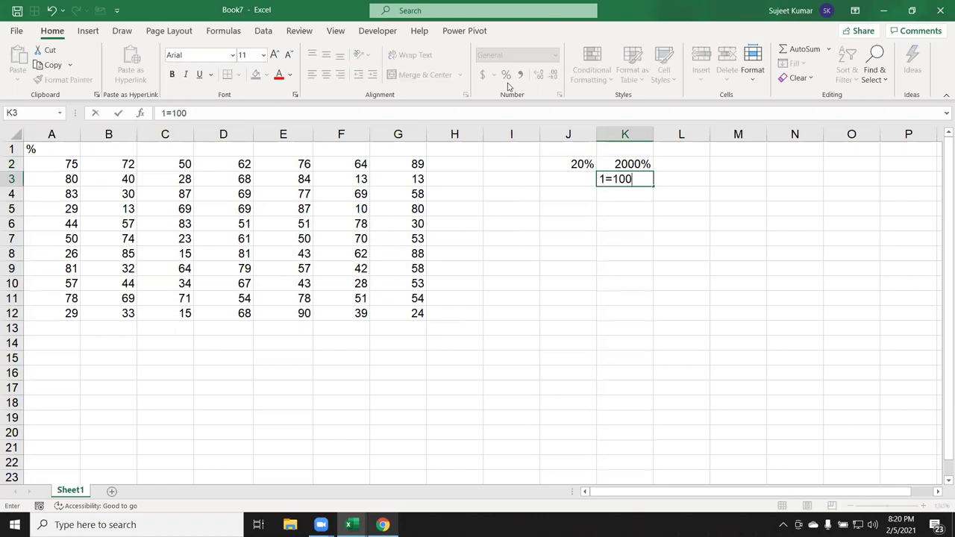
text(%)
key(Return)
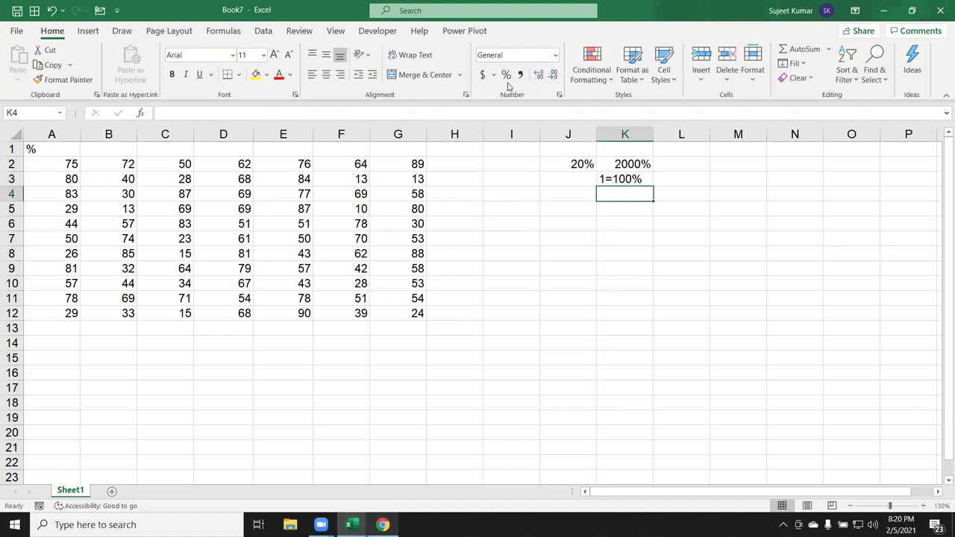
Enter 0.20 in L2
key(Up)
key(Up)
key(Right)
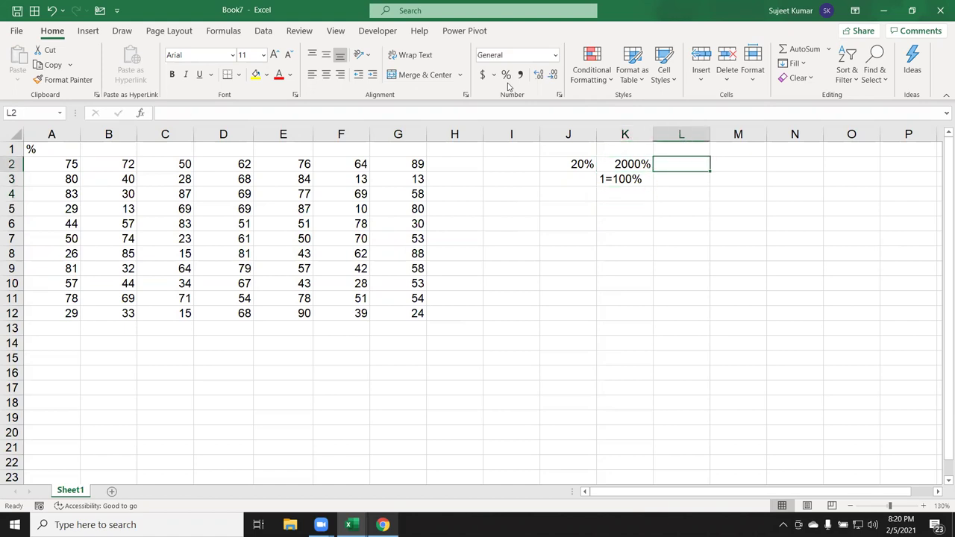
text(0)
text(.20)
key(Return)
key(Up)
click(507, 80)
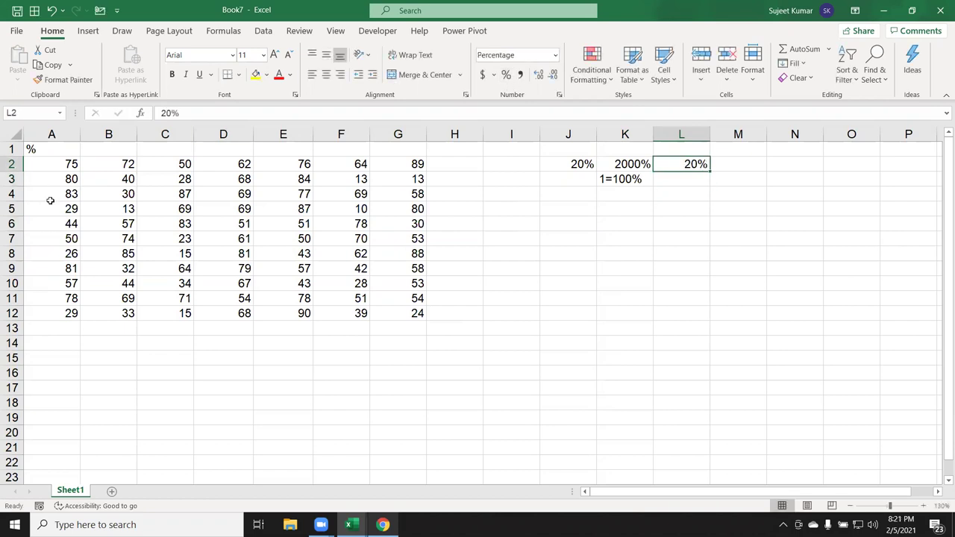
click(59, 170)
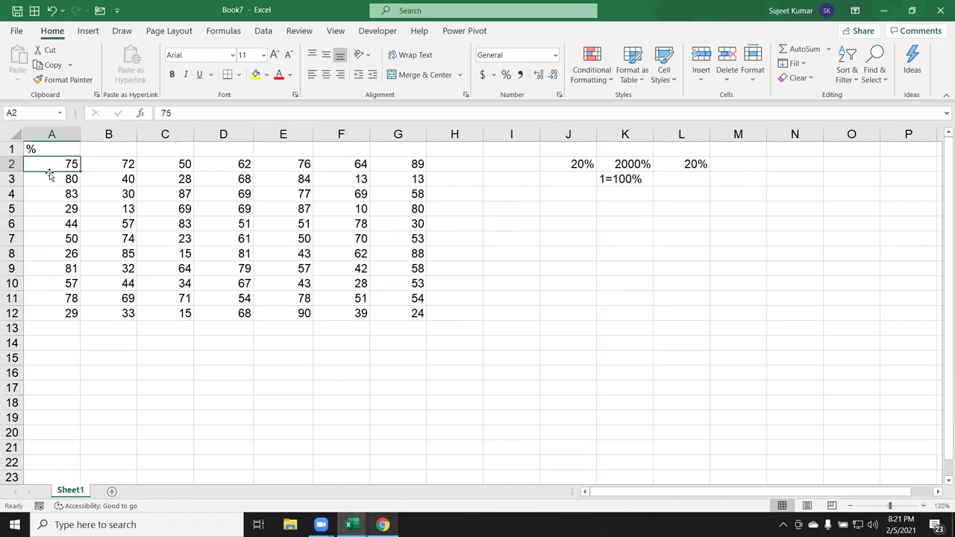
click(506, 75)
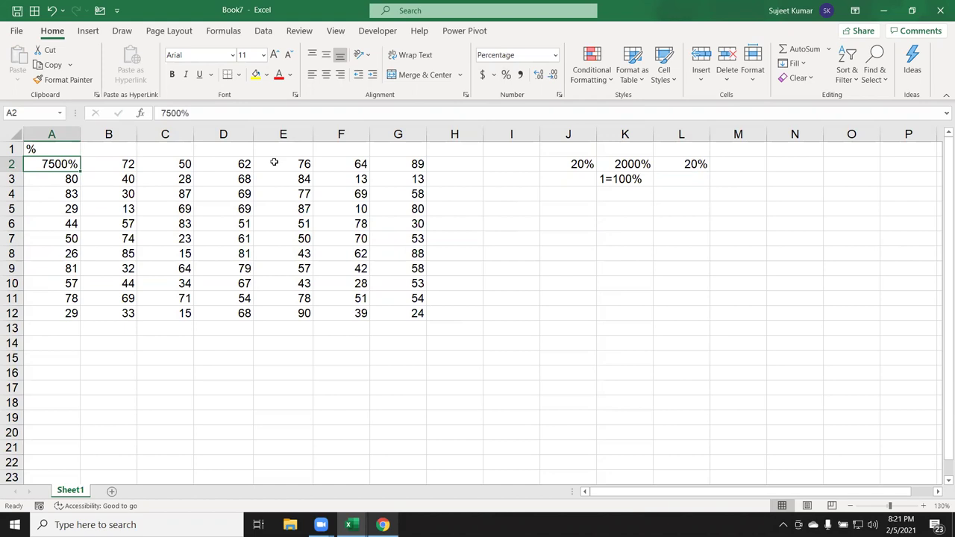
key(ctrl+z)
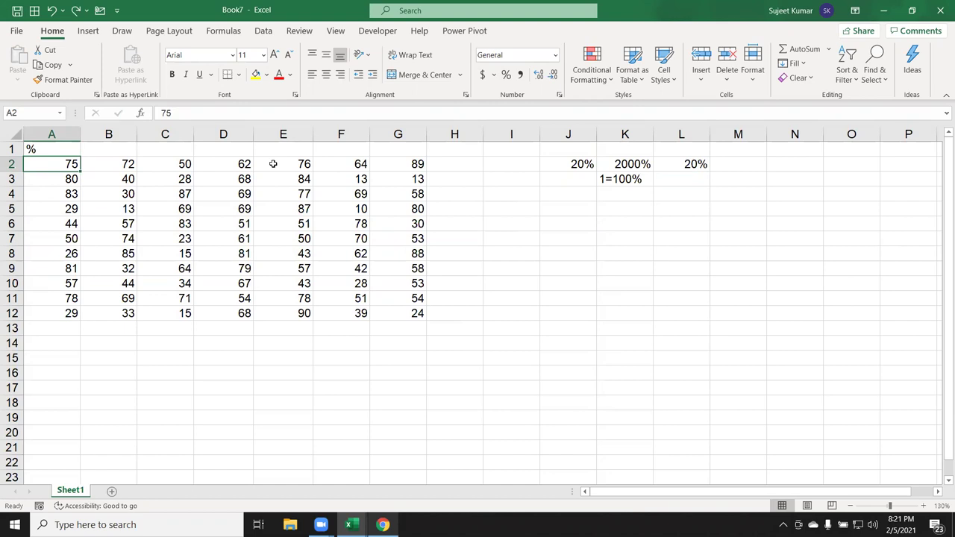
text(75%)
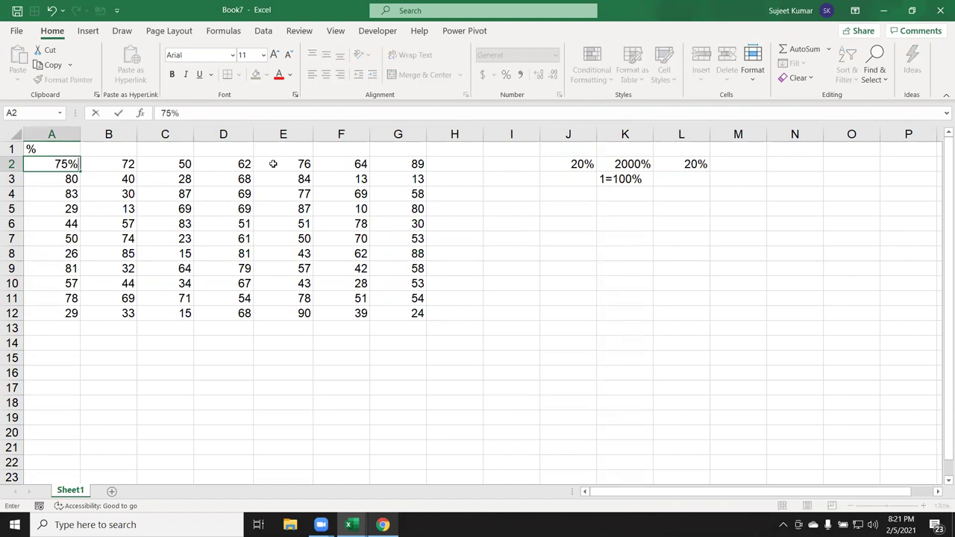
key(BackSpace)
key(BackSpace)
key(BackSpace)
text(0.75)
key(Escape)
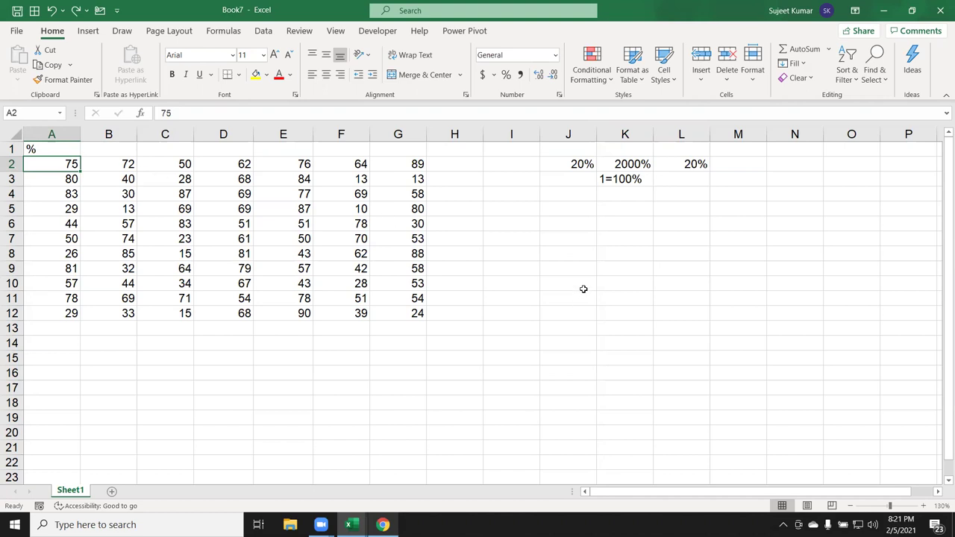
Enter 100 in J7 as the divisor
click(581, 242)
text(100)
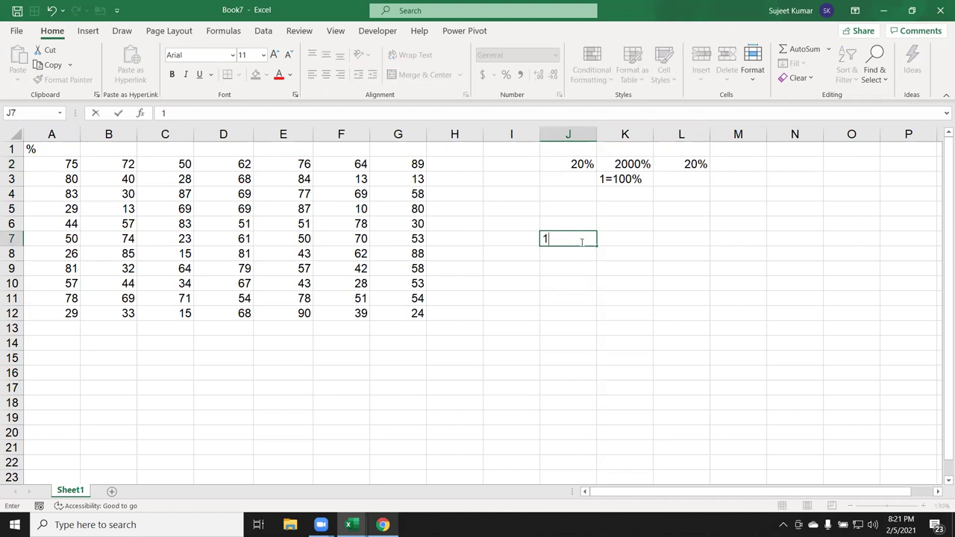
key(Return)
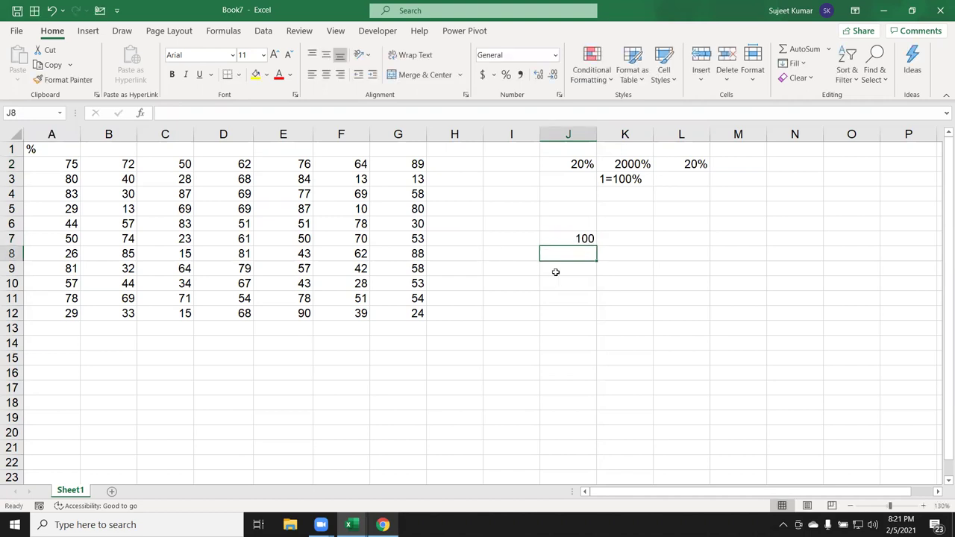
Copy J7's 100 and Paste Special Divide it onto A2:G12
click(582, 238)
key(ctrl+c)
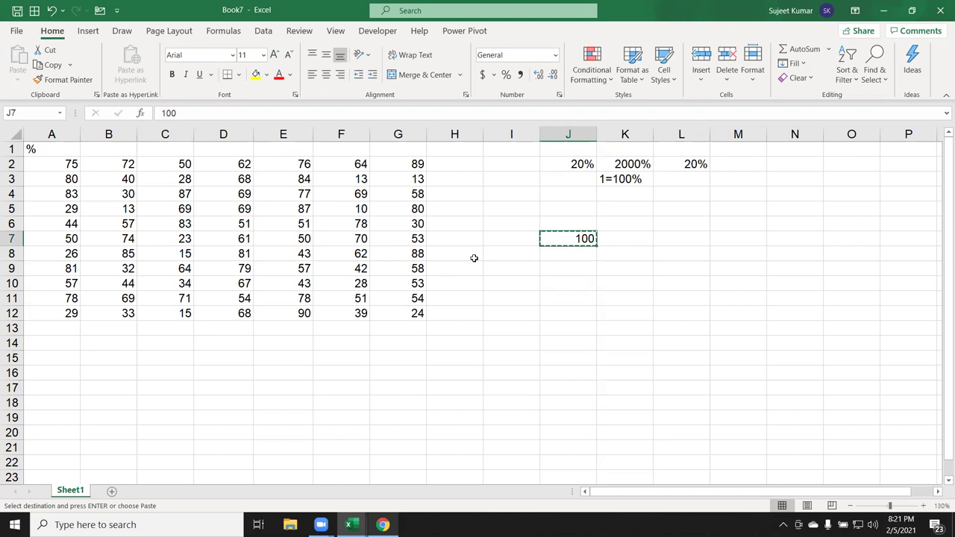
mouse_move(60, 161)
mouse_down()
mouse_move(244, 268)
mouse_move(395, 316)
mouse_up()
right_click(375, 279)
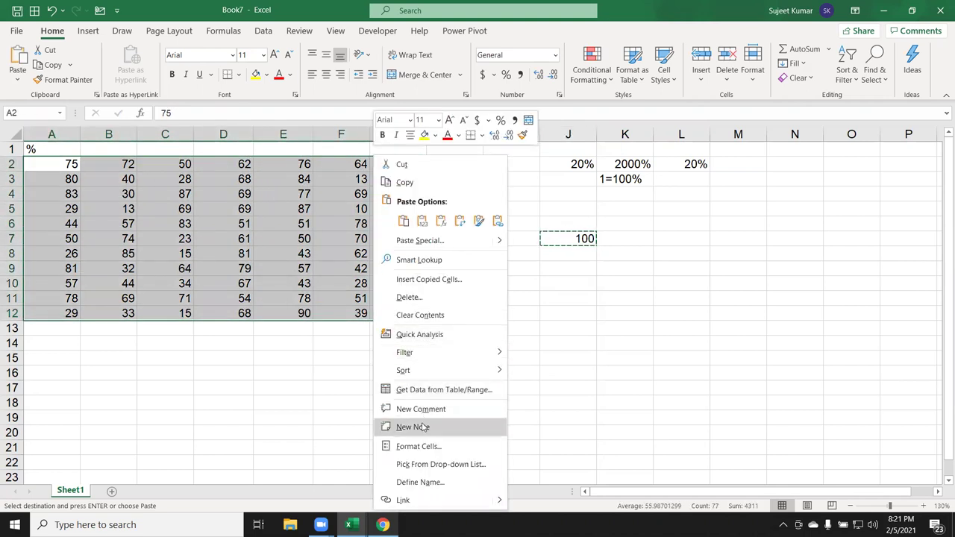
click(434, 242)
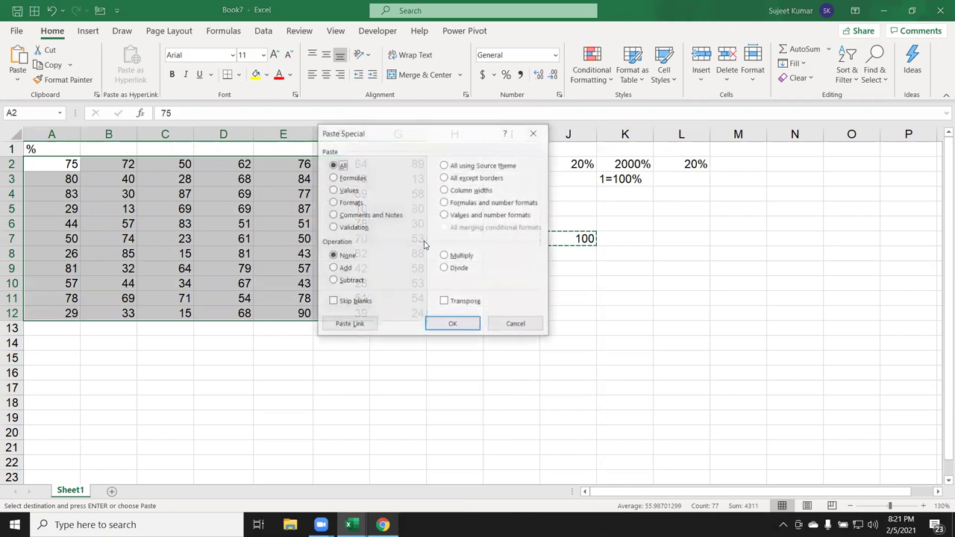
click(459, 270)
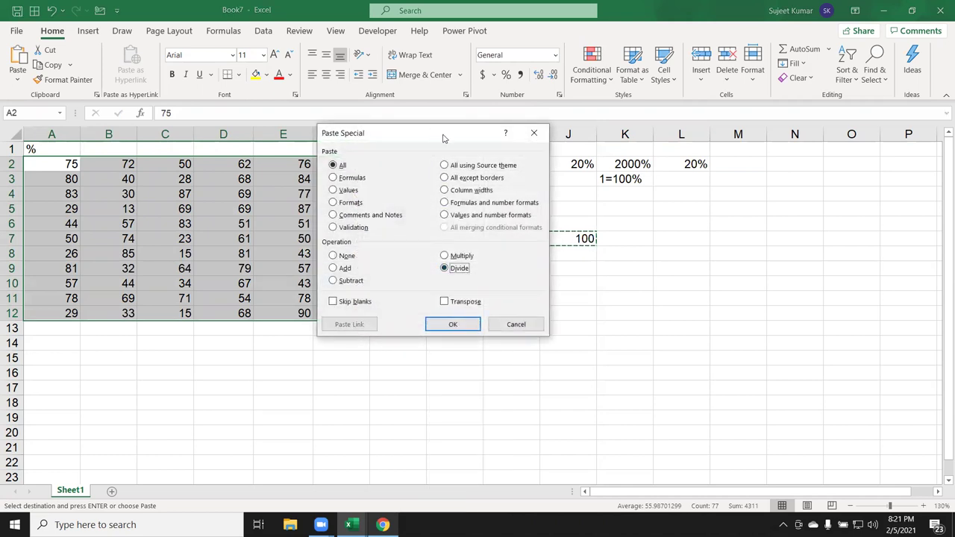
drag(443, 138, 741, 213)
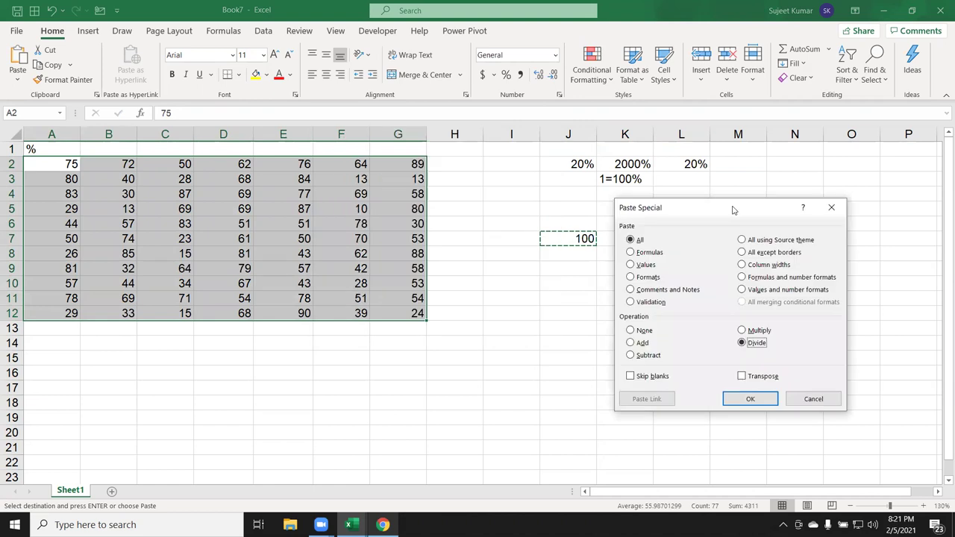
click(736, 399)
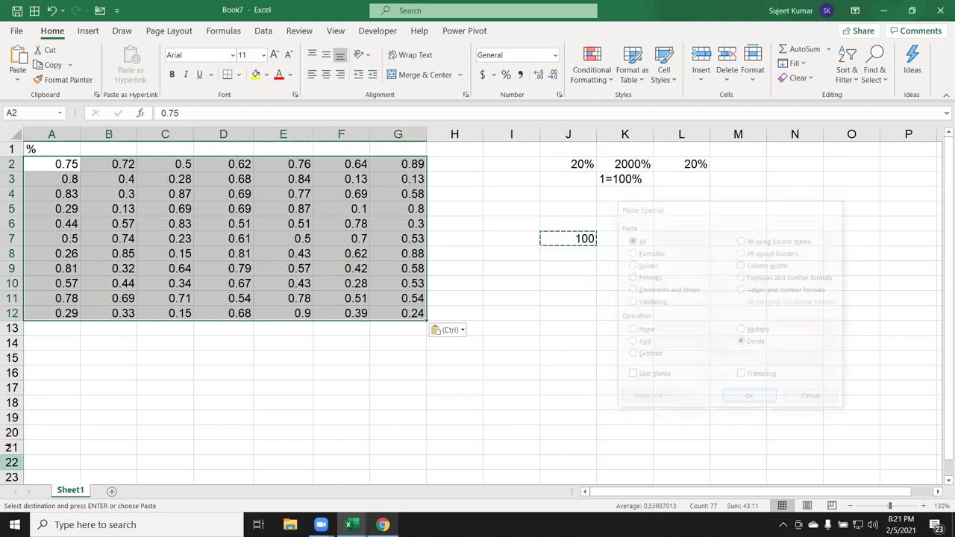
Format A2:G12 as percentages, then add Sheet2 with 'Sales' in A1
click(507, 76)
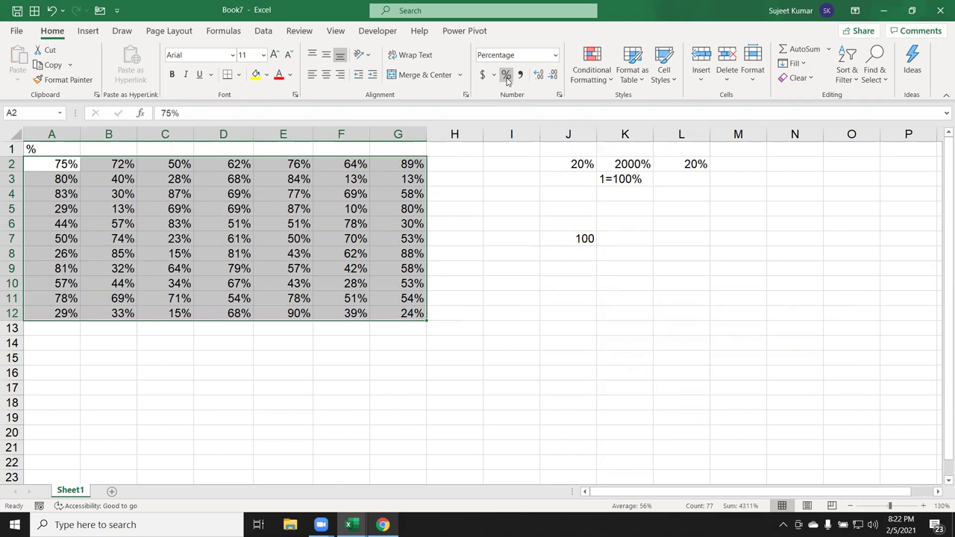
click(111, 489)
text(Sales)
key(Return)
Enter =RANDBETWEEN(10,90) in Sheet2's A2
text(=ra)
key(Down)
key(Down)
key(Down)
key(Tab)
text(10,90))
key(ctrl+Return)
Fill the formula down to A35 and paste the column back as fixed values
key(shift+Down)
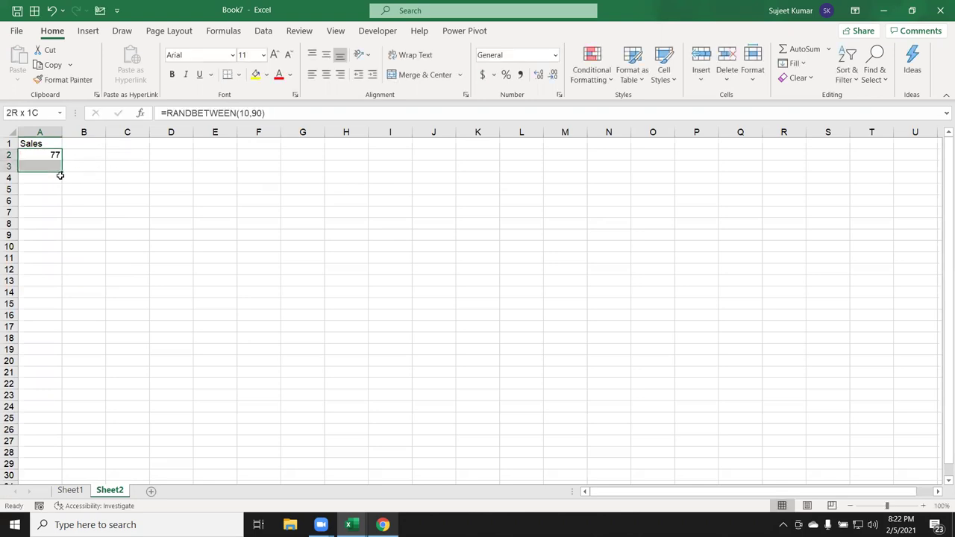
key(shift+Down)
key(shift+Down)
key(shift+Down)
key(ctrl+d)
key(ctrl+c)
click(17, 74)
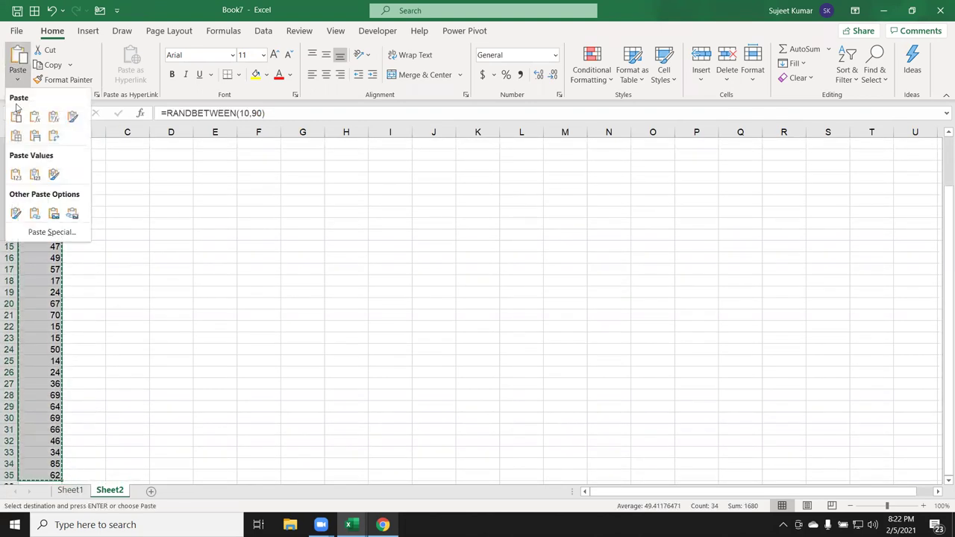
click(15, 174)
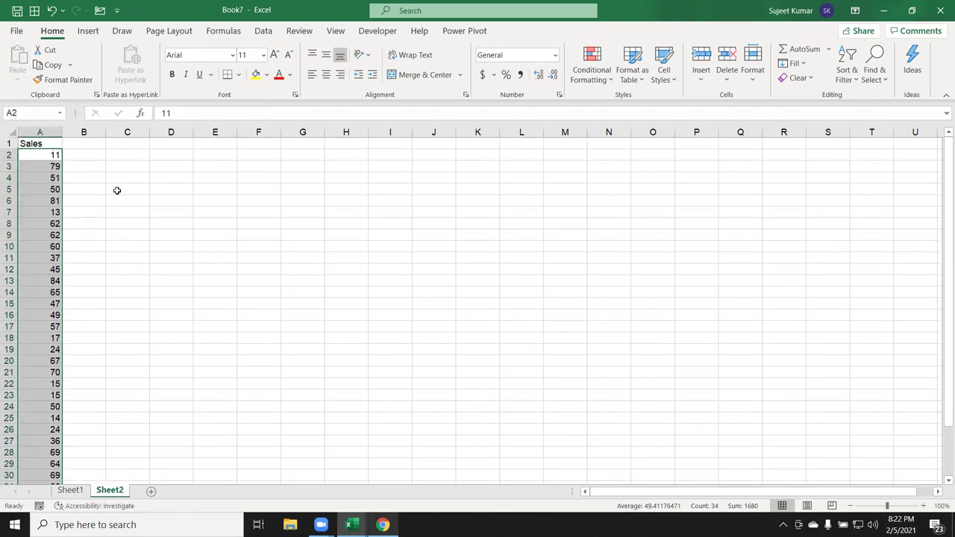
Enter 85, 36 and 63 in B3, B7 and B12
click(101, 171)
text(85)
key(Return)
key(Down)
key(Down)
key(Down)
text(36)
key(Return)
key(Down)
key(Down)
Enter 25, 65, 25 and 63 further down column B at B17, B23, B28 and B31
key(Down)
key(Down)
text(63)
key(Return)
key(Down)
text(25)
key(Down)
key(Down)
key(Down)
key(Down)
key(Down)
key(Down)
text(65)
key(Down)
key(Down)
key(Down)
key(Down)
key(Down)
text(25)
key(Down)
key(Down)
key(Down)
text(63)
key(Down)
key(Down)
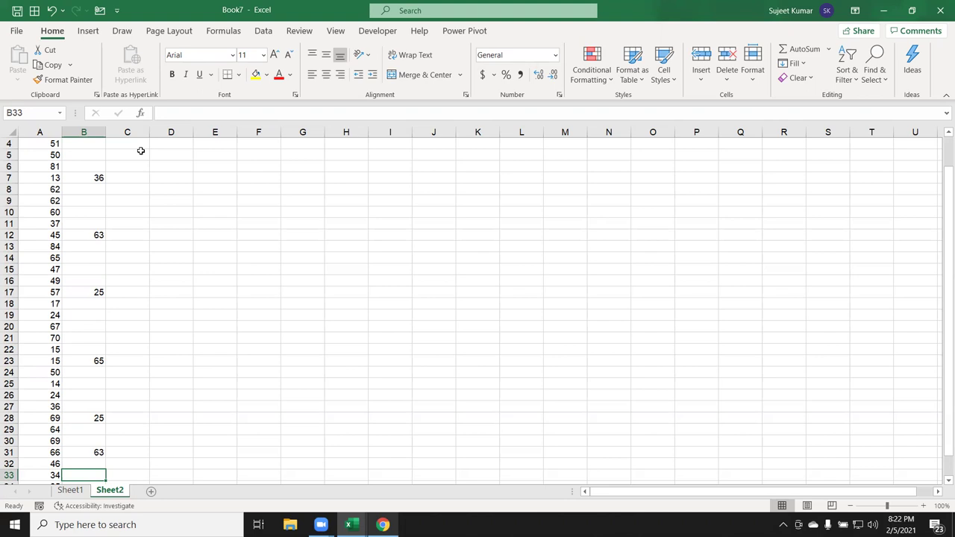
Copy all of column B's scattered numbers
scroll(138, 316, down, 4)
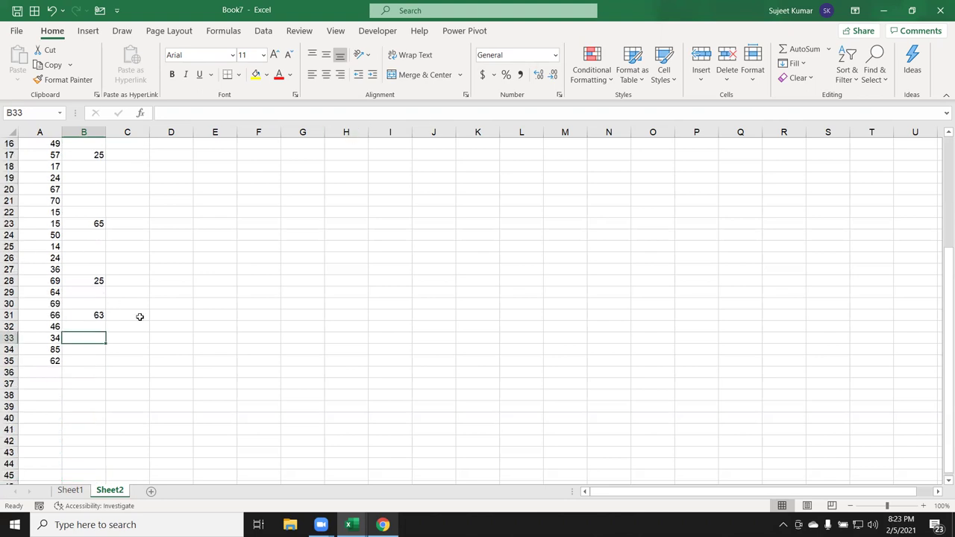
scroll(81, 176, up, 5)
click(86, 132)
key(ctrl+c)
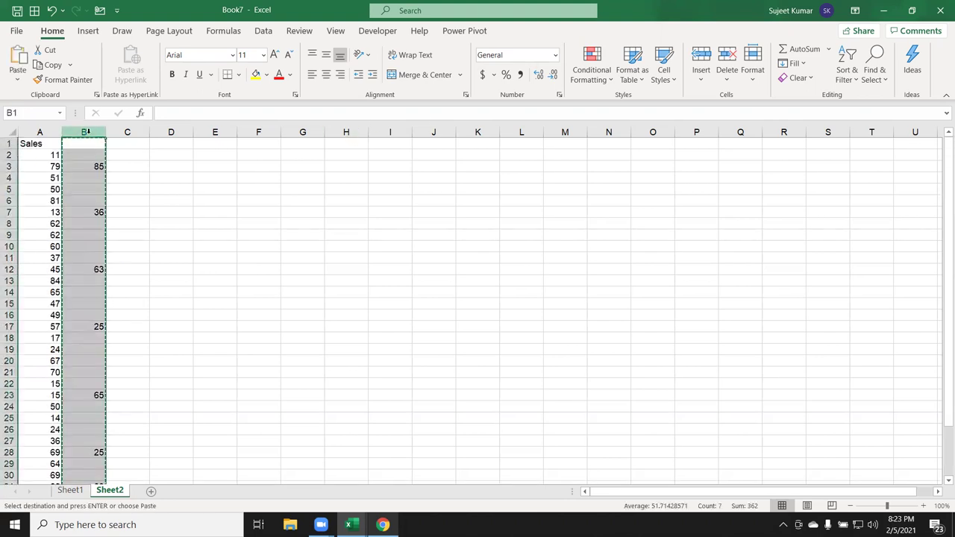
Paste Special onto column A with Skip blanks ticked, keeping the other Sales values
click(50, 132)
right_click(49, 131)
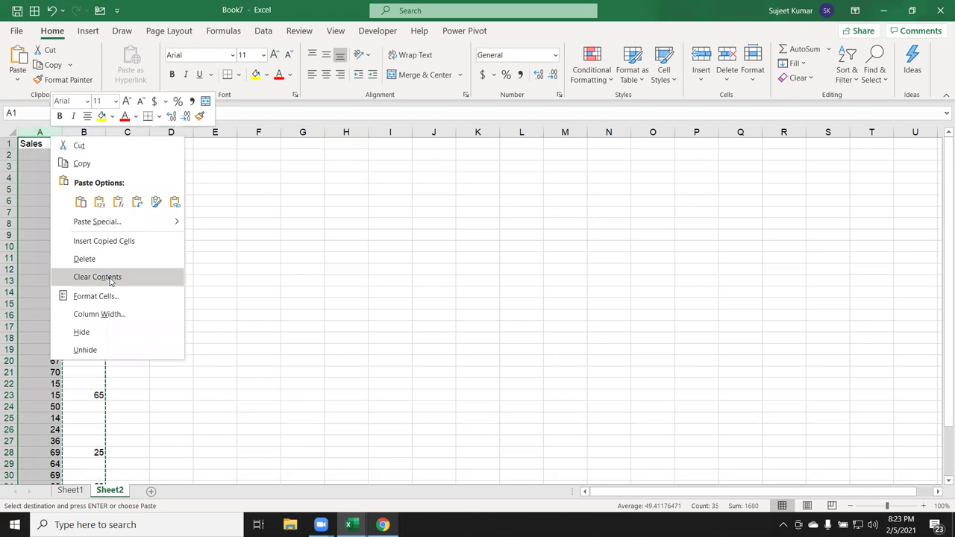
click(97, 222)
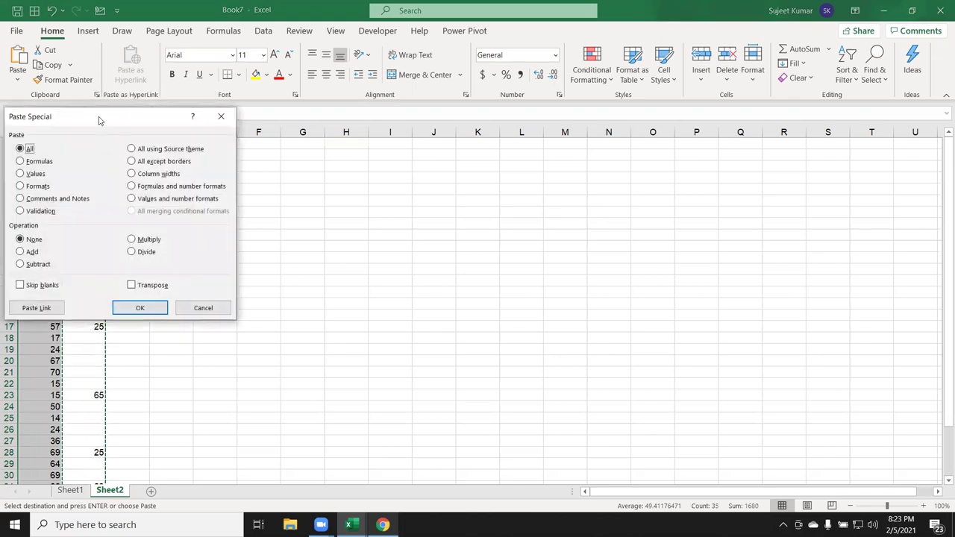
drag(99, 120, 532, 122)
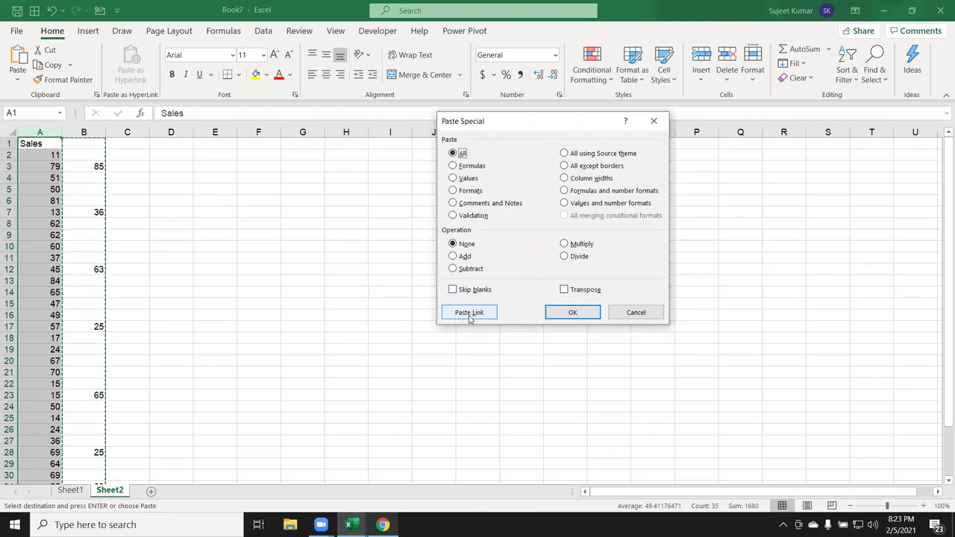
click(464, 289)
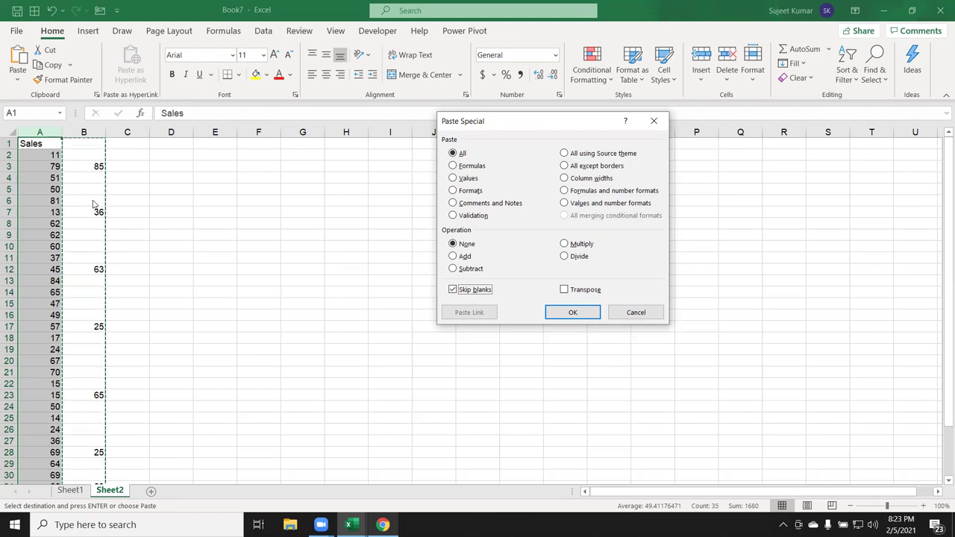
click(572, 312)
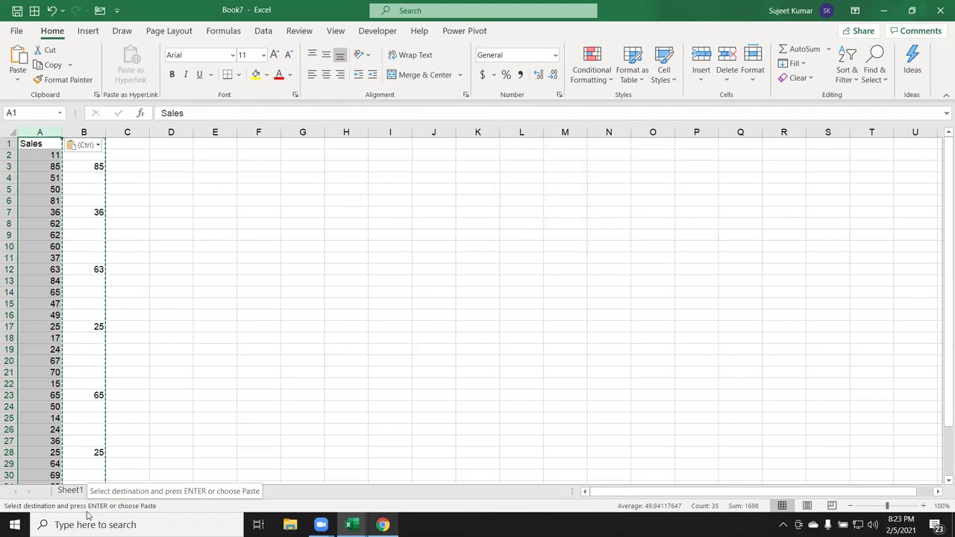
scroll(89, 414, down, 2)
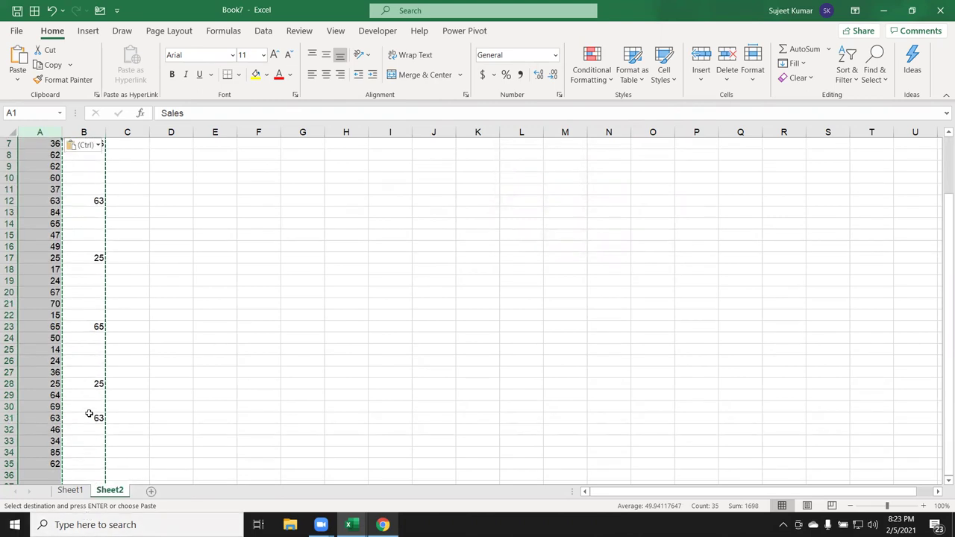
scroll(89, 413, up, 2)
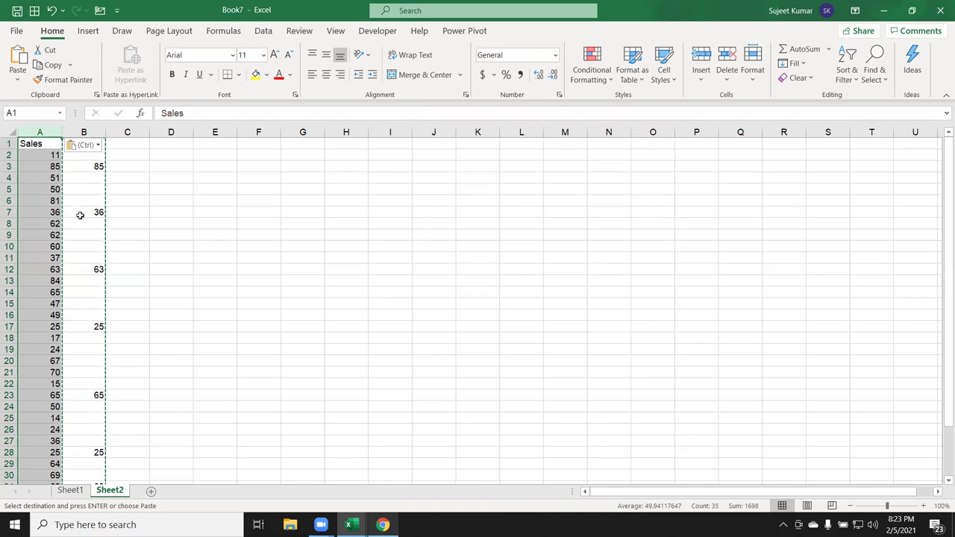
key(Escape)
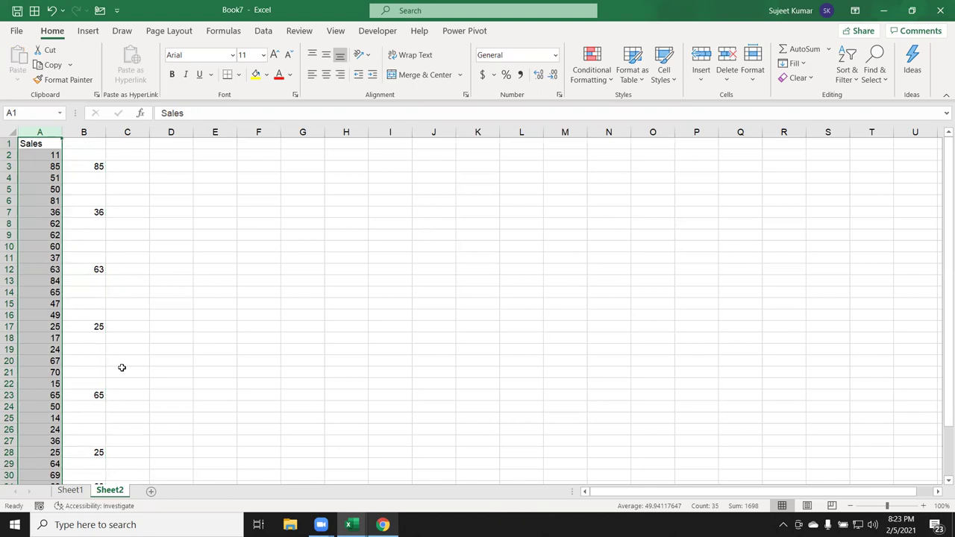
Put the heading Name in E1 and the first person's name in E2
scroll(122, 367, down, 3)
scroll(121, 368, up, 3)
click(223, 142)
text(Name)
key(Return)
text(Puja)
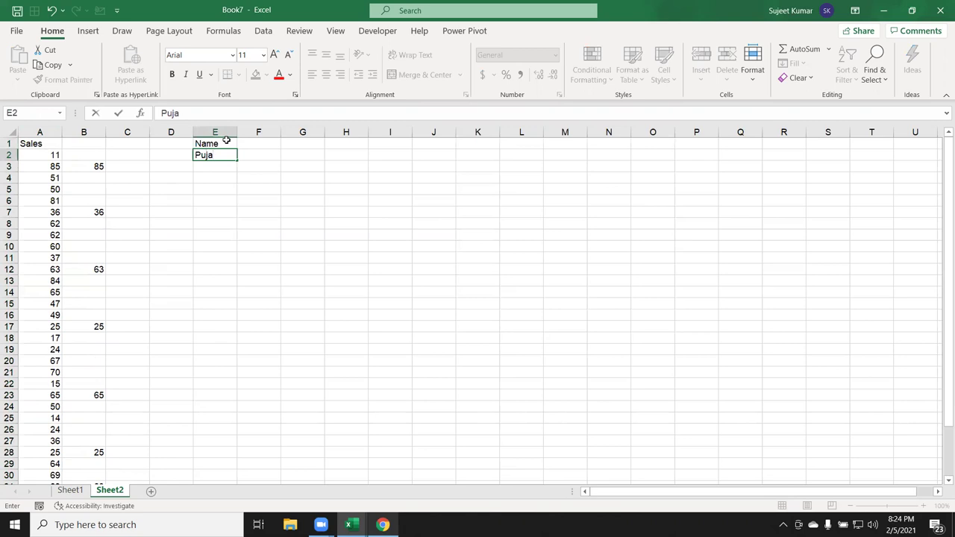
click(229, 173)
Fill the names down from E2 to E7
drag(222, 147, 228, 158)
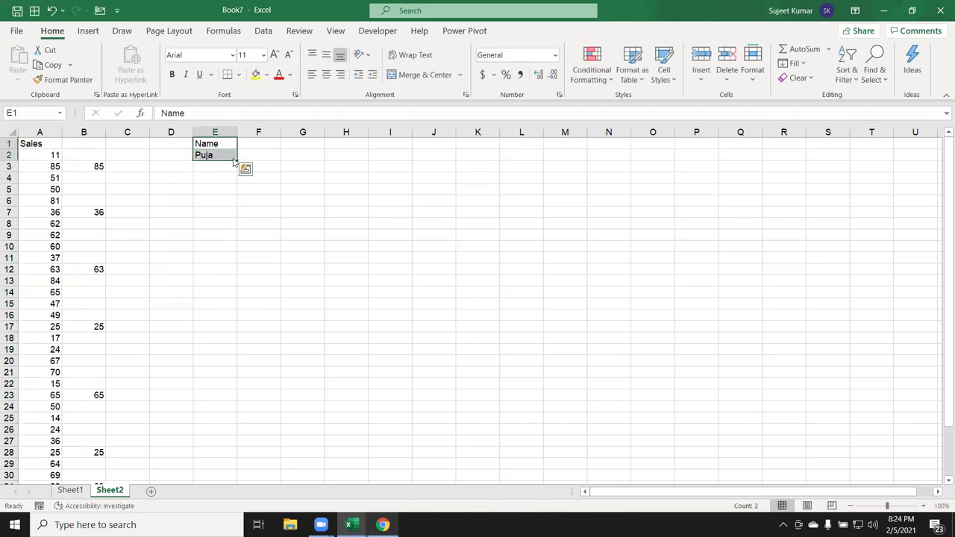
click(221, 147)
click(221, 154)
drag(236, 161, 243, 208)
Add the heading Sales in F1 and start editing F2
click(265, 146)
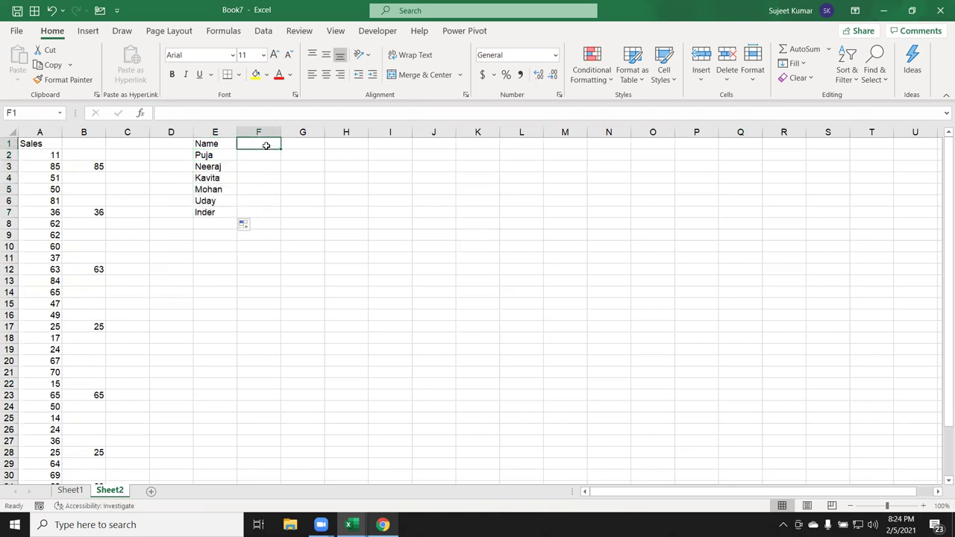
text(Sales)
key(Return)
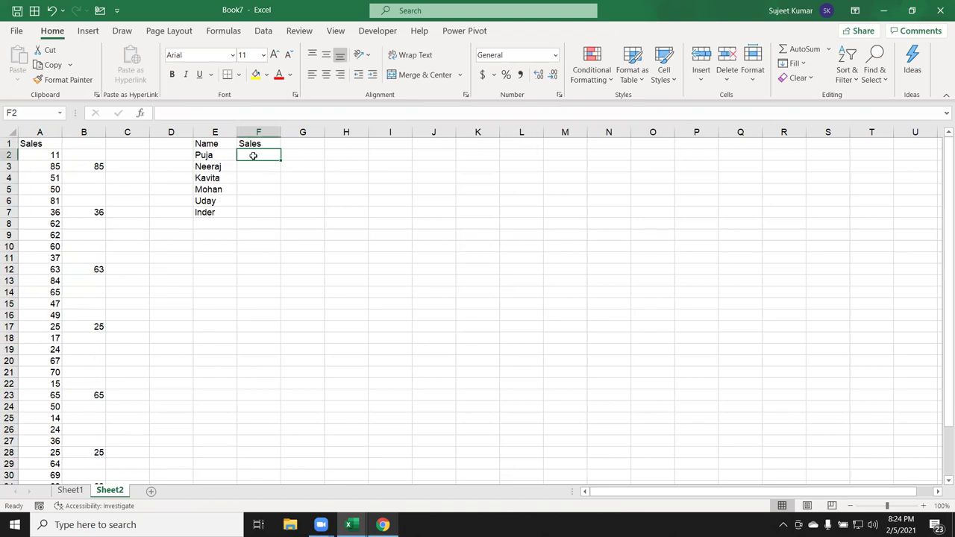
double_click(253, 154)
key(Escape)
key(Up)
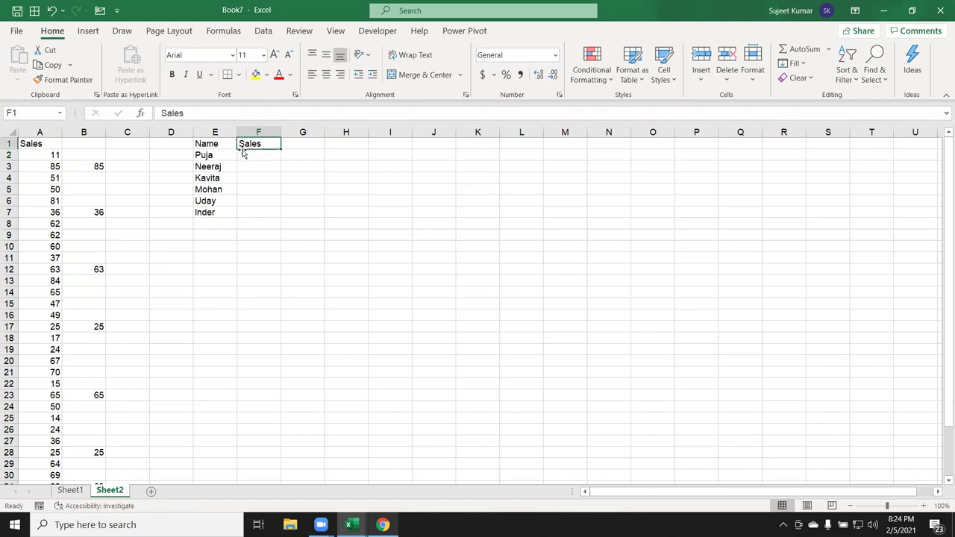
double_click(246, 156)
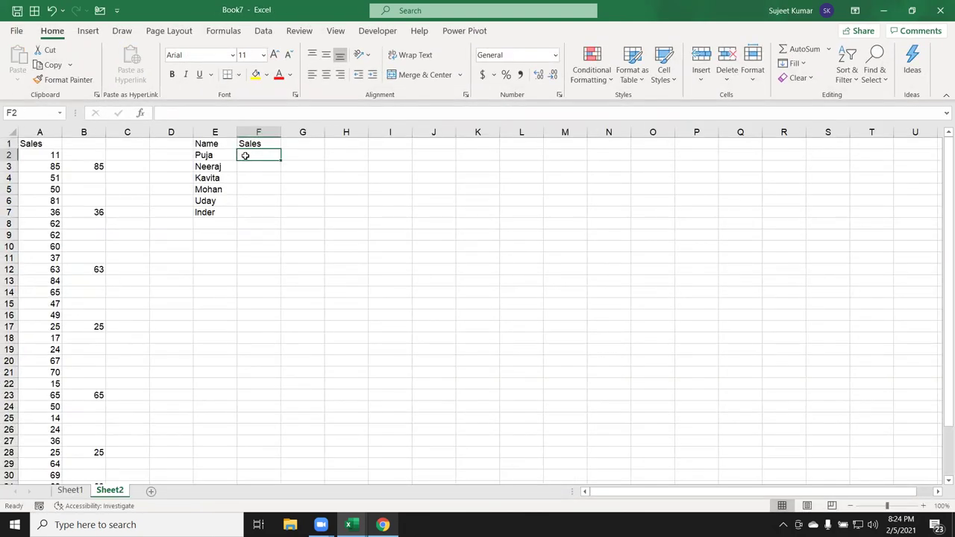
Enter =RANDBETWEEN(10,50) in F2 and fill the formula across F2:I7
text(=r)
key(Down)
key(Down)
key(Down)
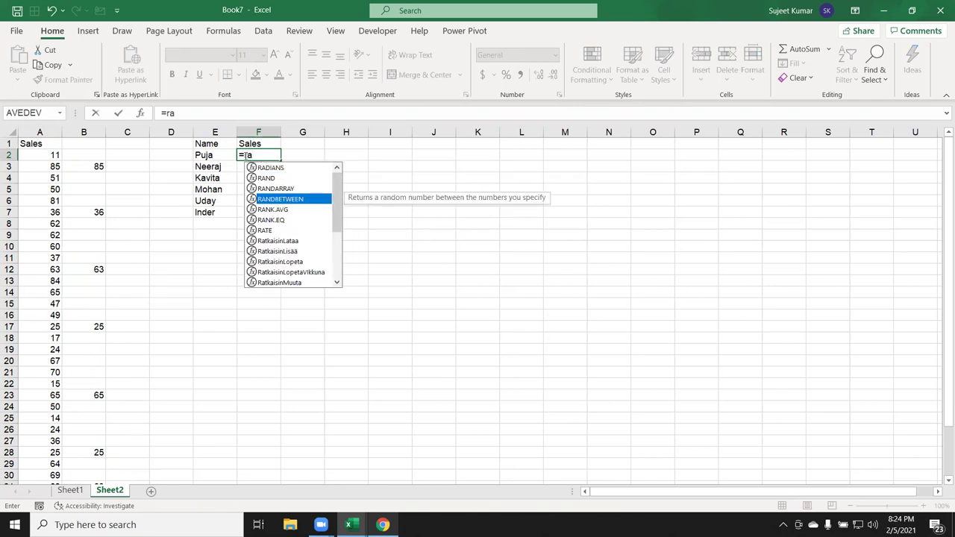
key(Tab)
text(10,5)
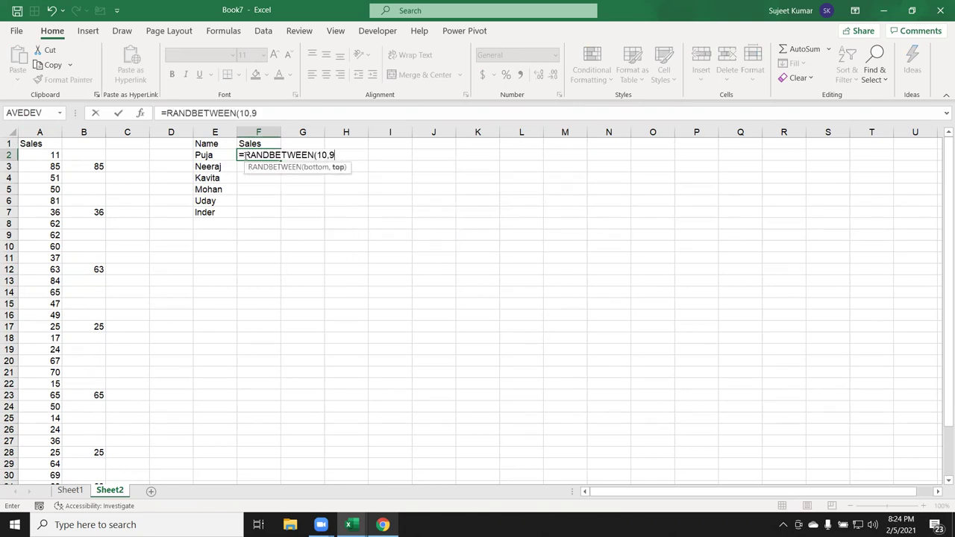
text(0)
key(Return)
drag(273, 157, 371, 212)
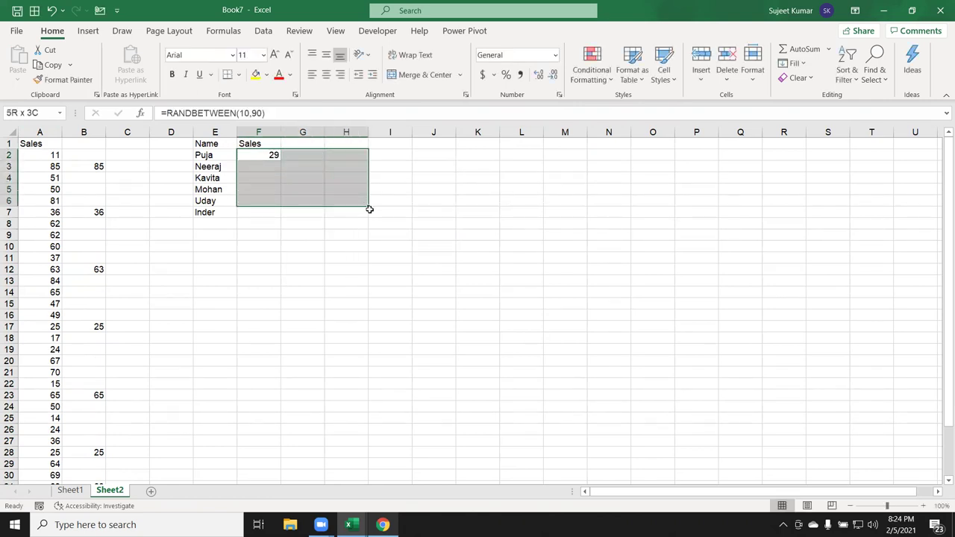
key(ctrl+v)
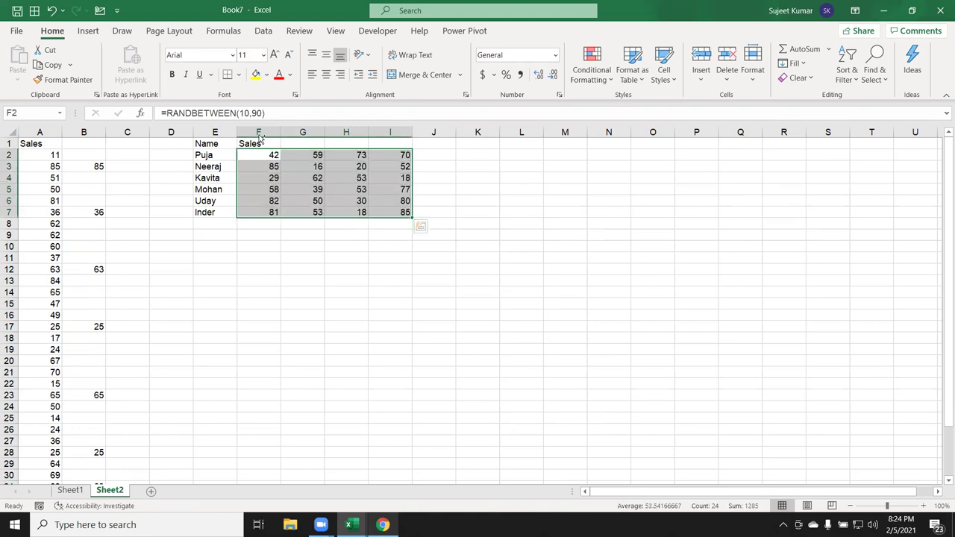
Copy the table E1:I7, paste it transposed at E14, then undo the transposed paste and extra headings
drag(259, 142, 408, 147)
mouse_move(216, 144)
mouse_down()
mouse_move(396, 196)
mouse_move(395, 214)
mouse_up()
key(ctrl+c)
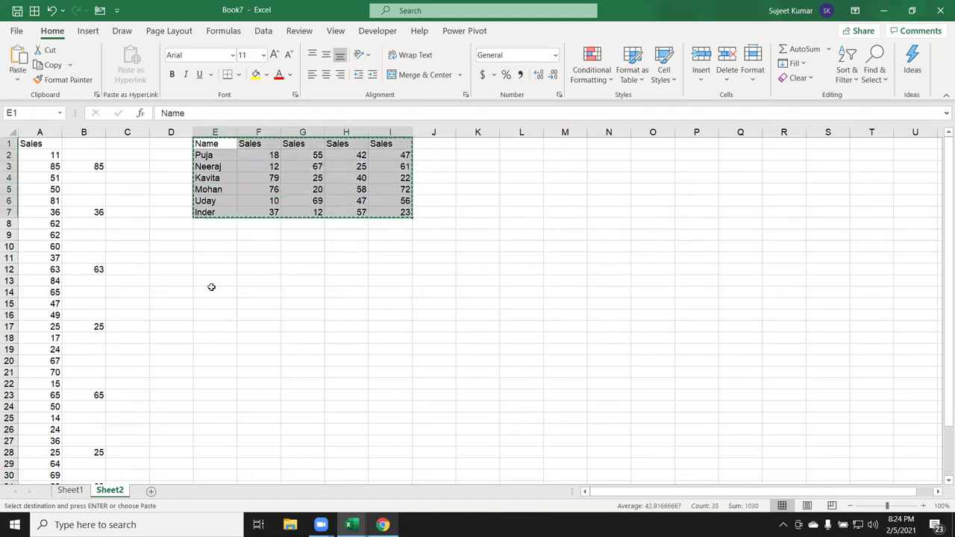
right_click(213, 293)
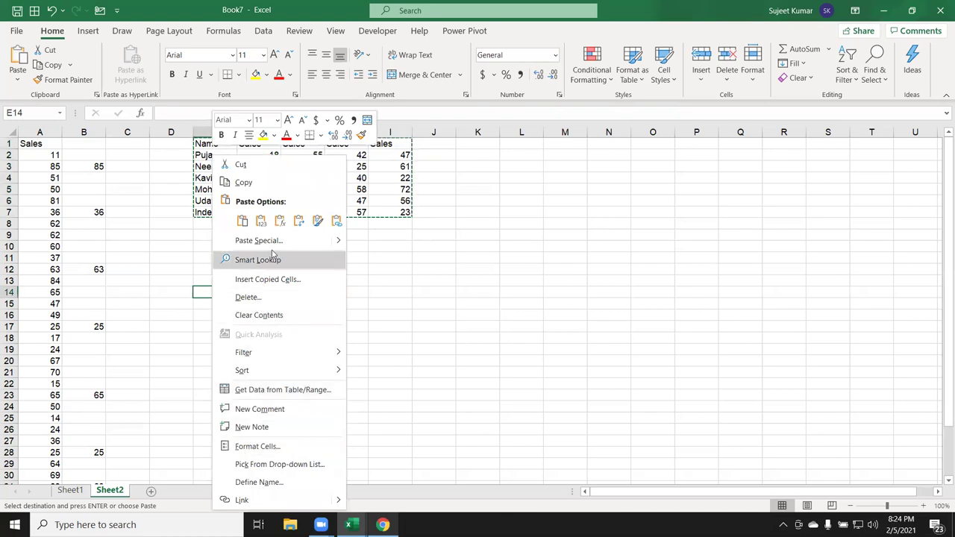
key(Escape)
key(ctrl+alt+v)
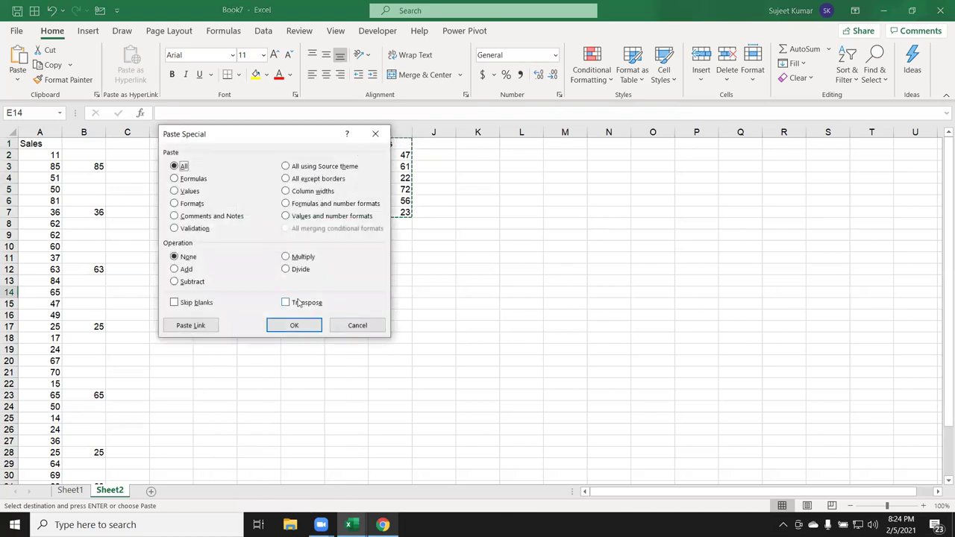
click(301, 305)
click(294, 324)
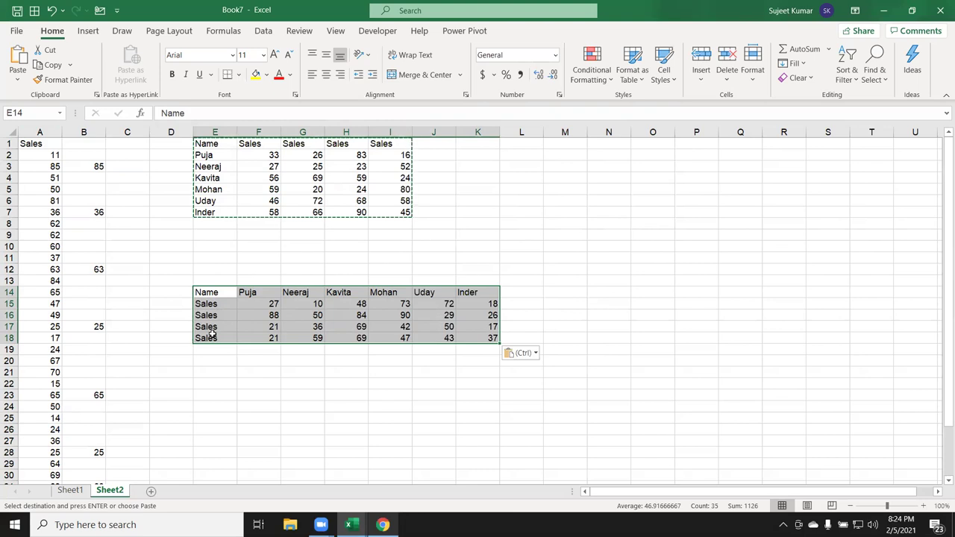
key(Delete)
key(ctrl+z)
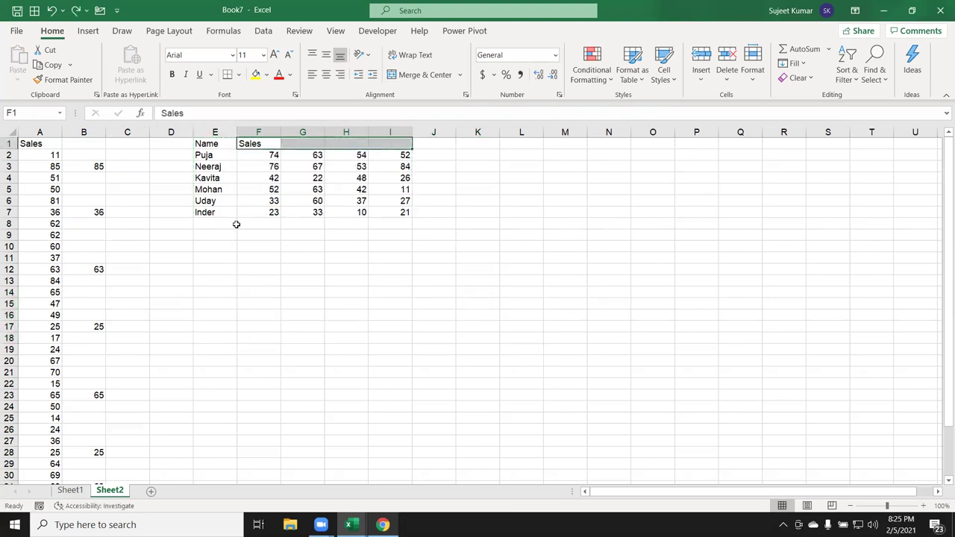
Clear the extra random-number columns G through J
click(215, 131)
click(261, 144)
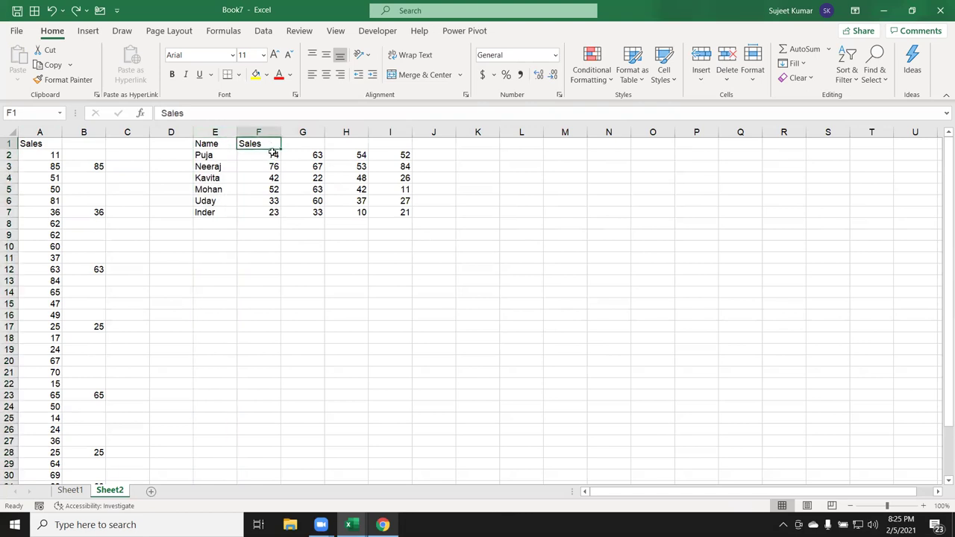
drag(302, 131, 421, 130)
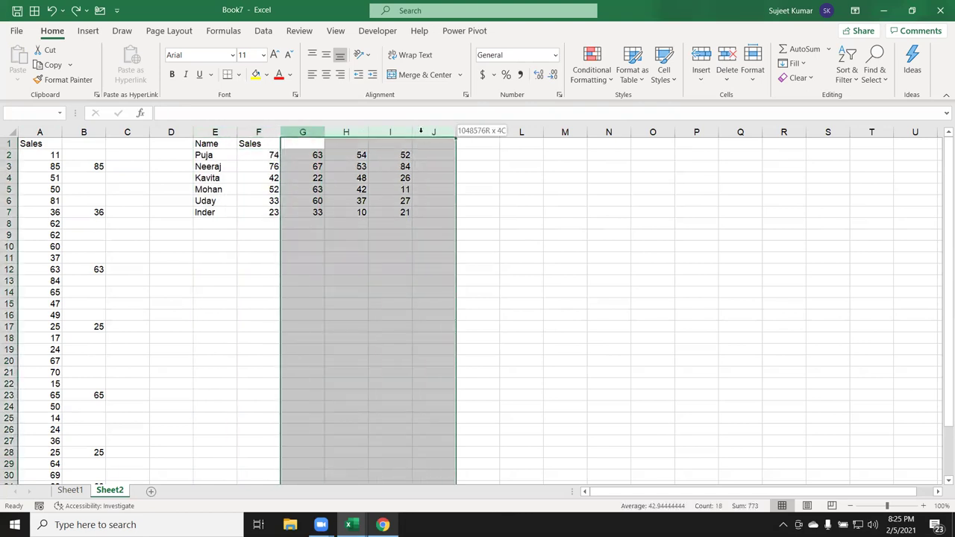
key(Delete)
Copy E1:F7 and paste it back onto itself as fixed values
drag(214, 145, 258, 213)
key(ctrl+c)
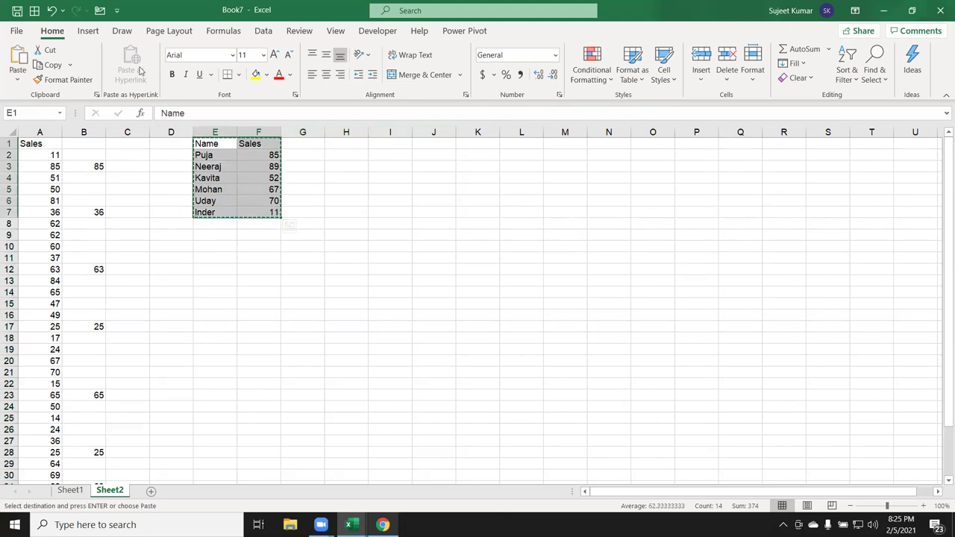
click(28, 75)
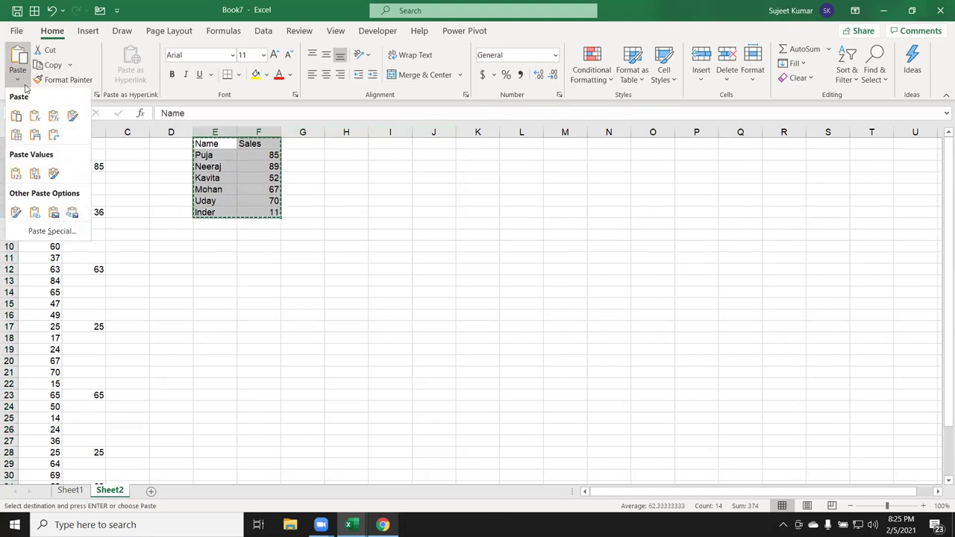
click(19, 175)
key(Escape)
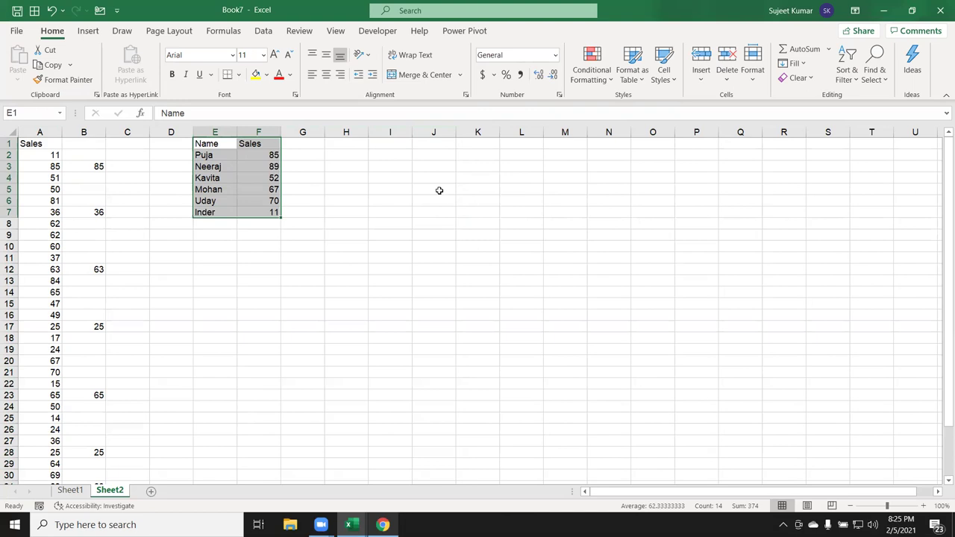
click(274, 158)
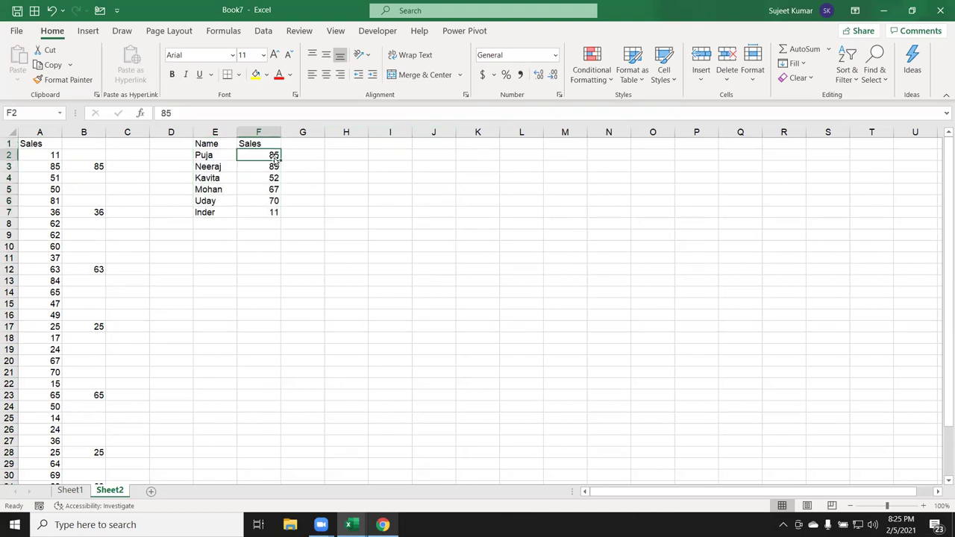
click(582, 154)
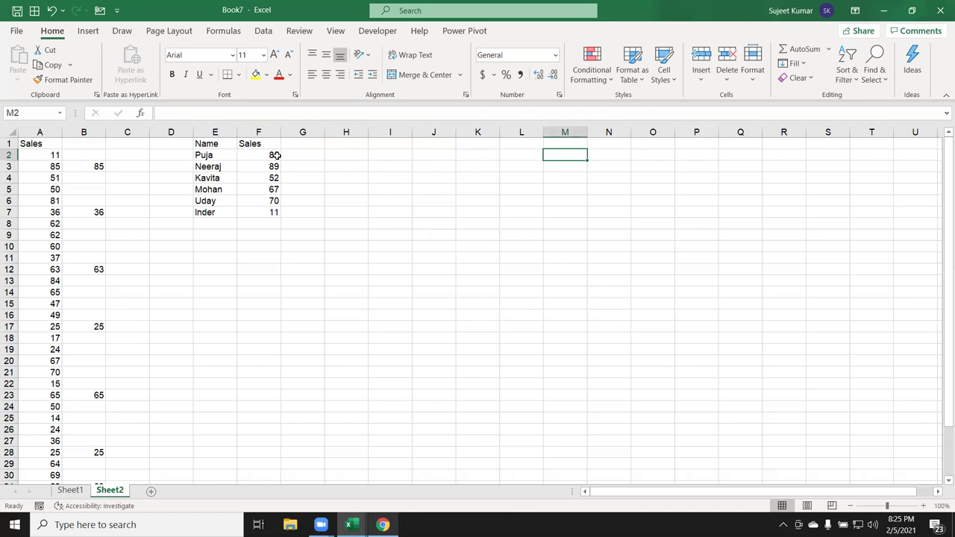
Enter the formula =F2 in cell M2
text(=)
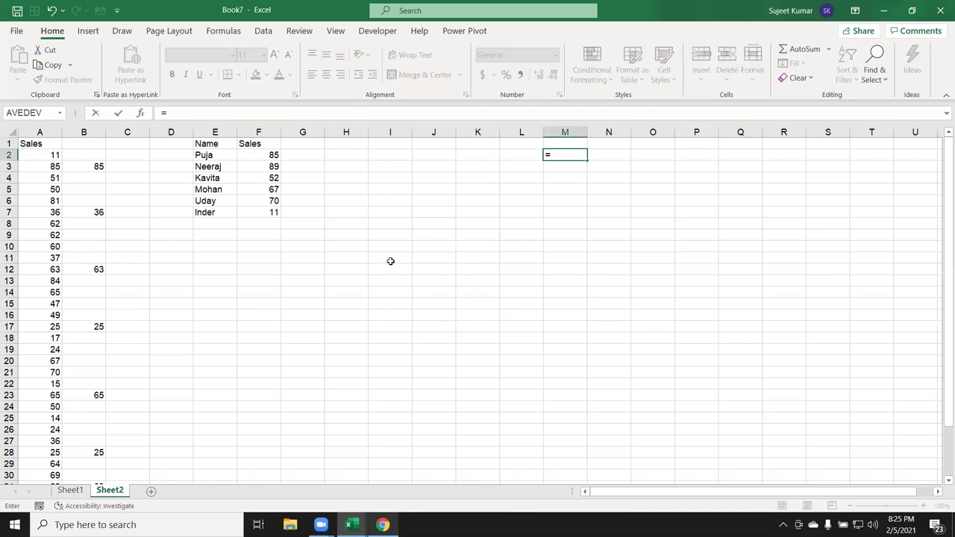
click(259, 160)
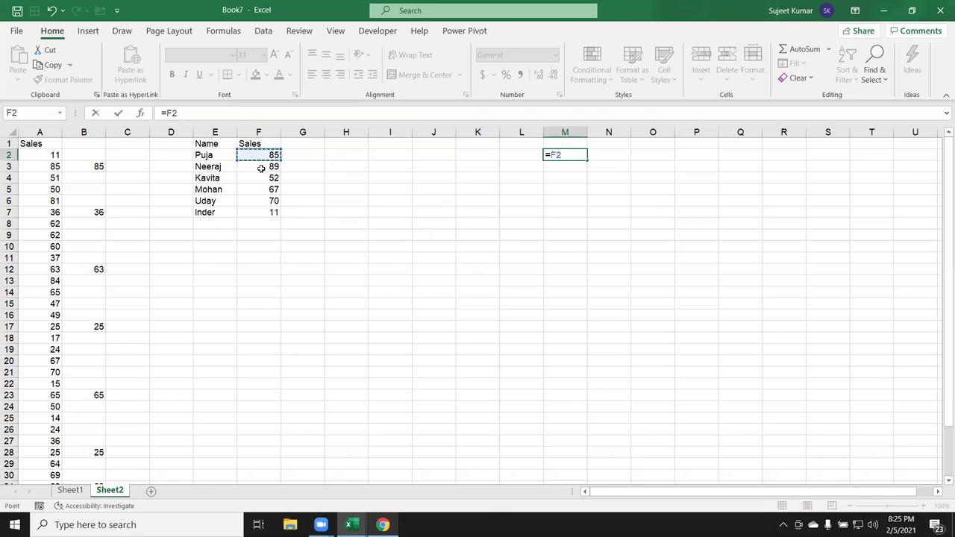
key(Return)
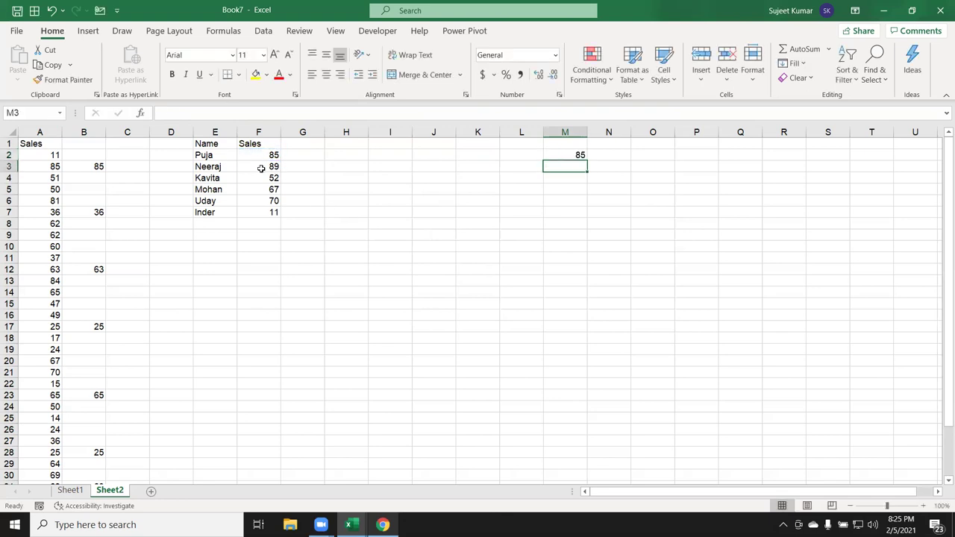
click(580, 155)
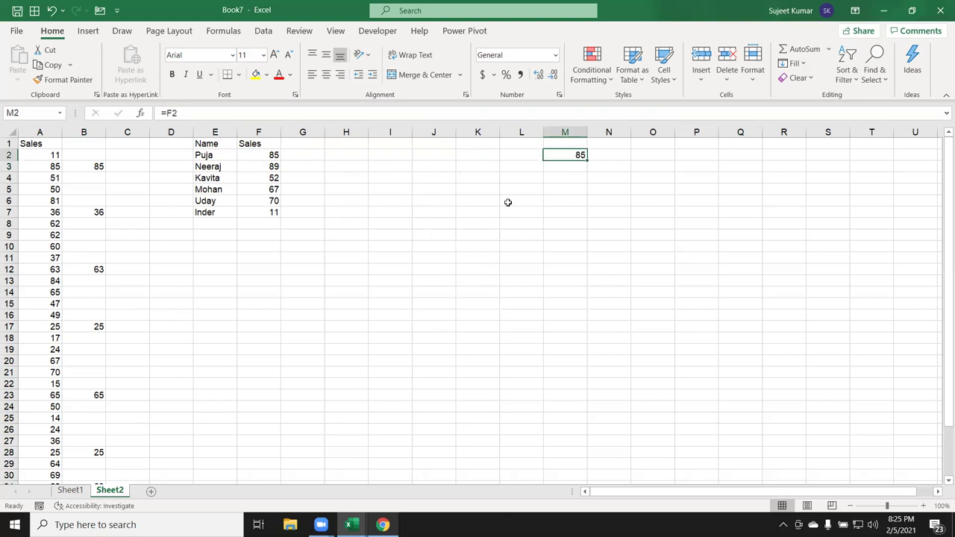
Change Puja's sales in F2 to 90 so M2 also shows 90
click(273, 155)
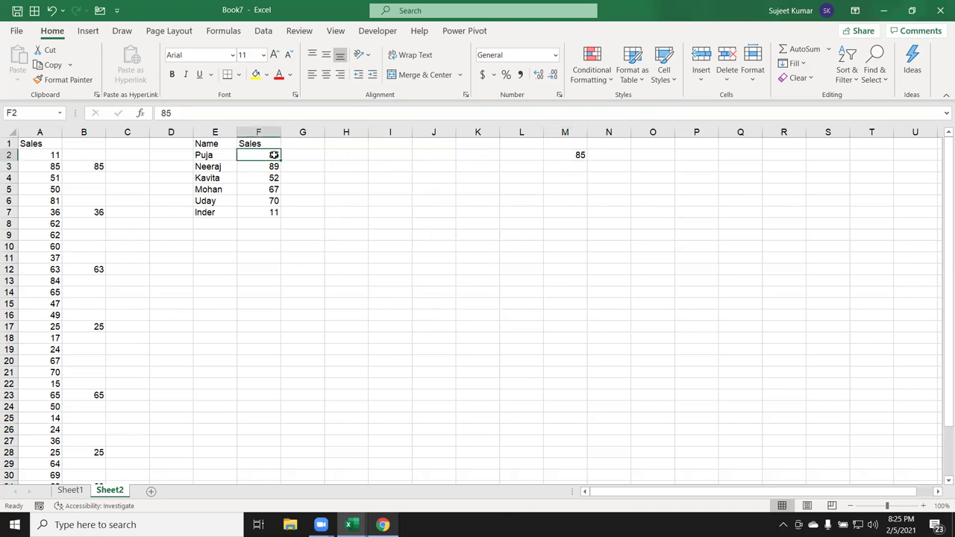
text(90)
key(Return)
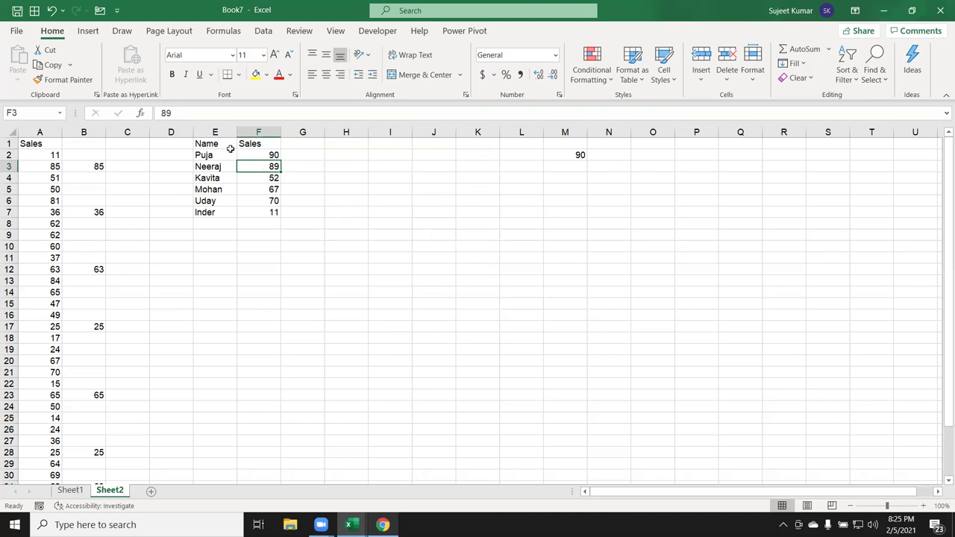
drag(219, 142, 254, 212)
Copy E1:F7 and use Paste Special's Paste Link at M1 to create a linked copy
key(ctrl+c)
right_click(567, 145)
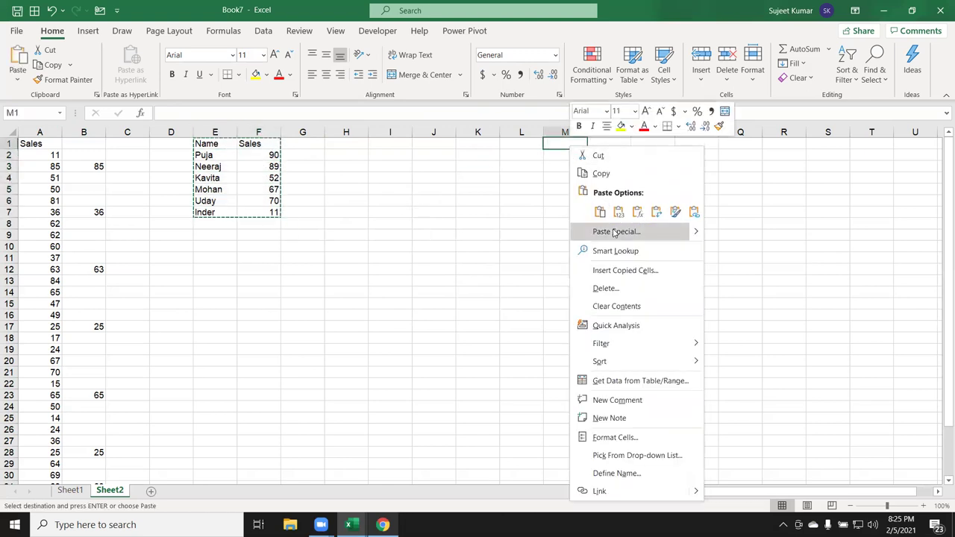
click(615, 231)
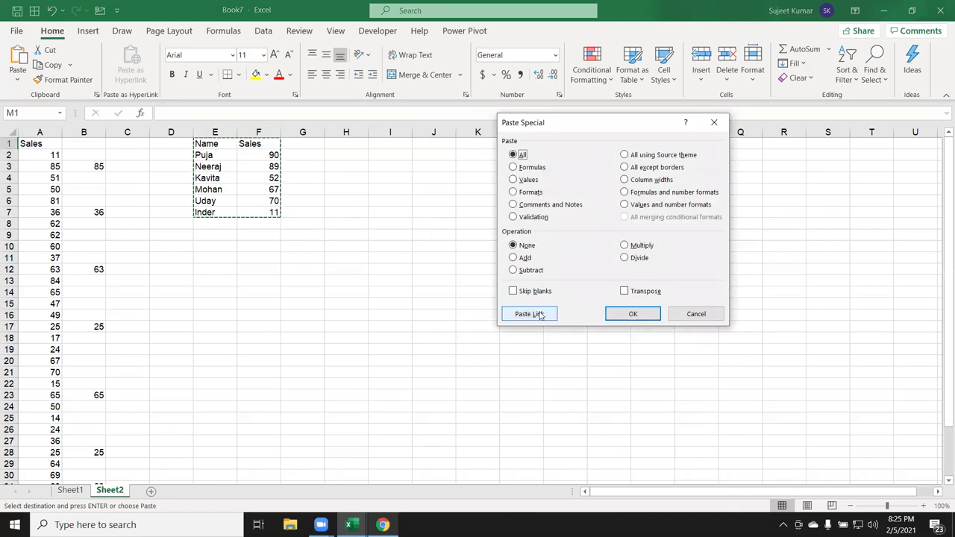
drag(595, 121, 739, 131)
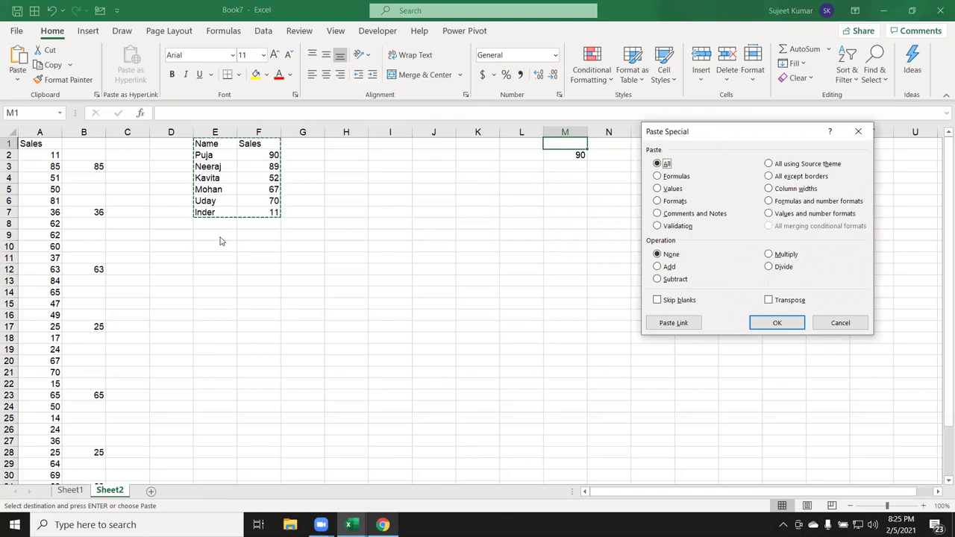
click(673, 325)
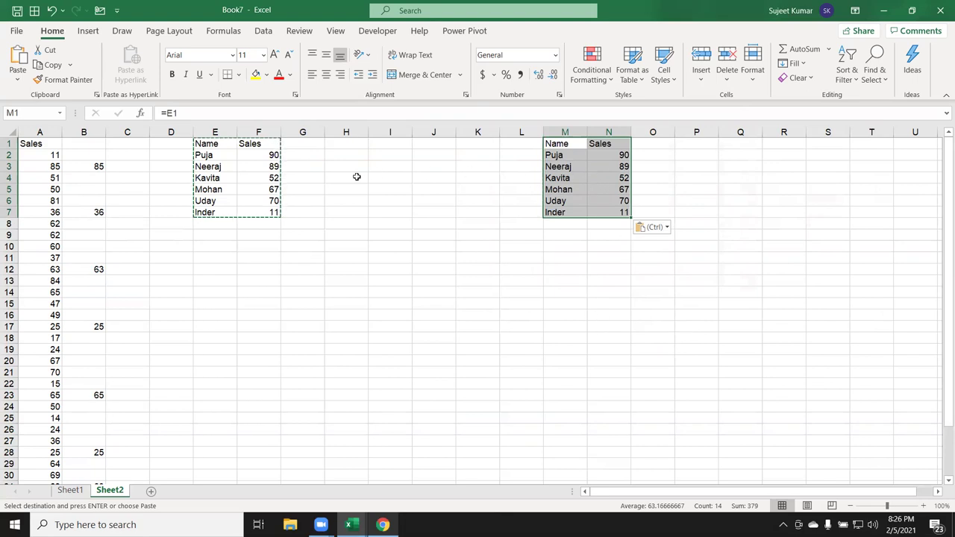
Delete the linked copy from M1:N7
click(353, 227)
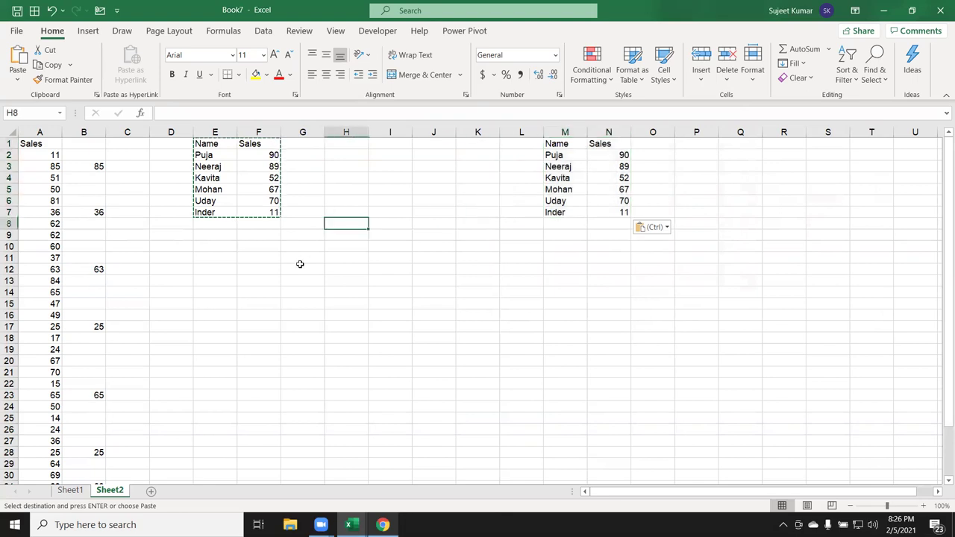
drag(560, 149, 602, 209)
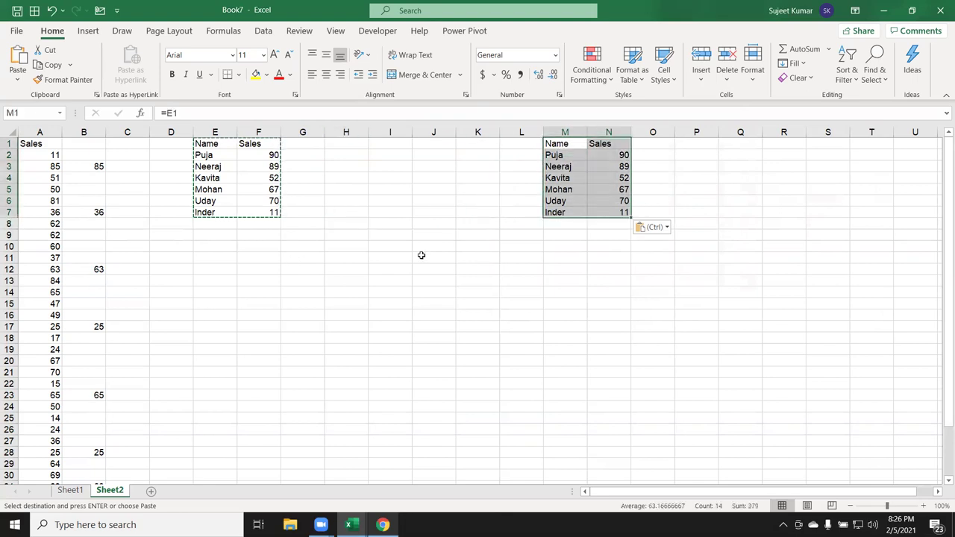
key(Escape)
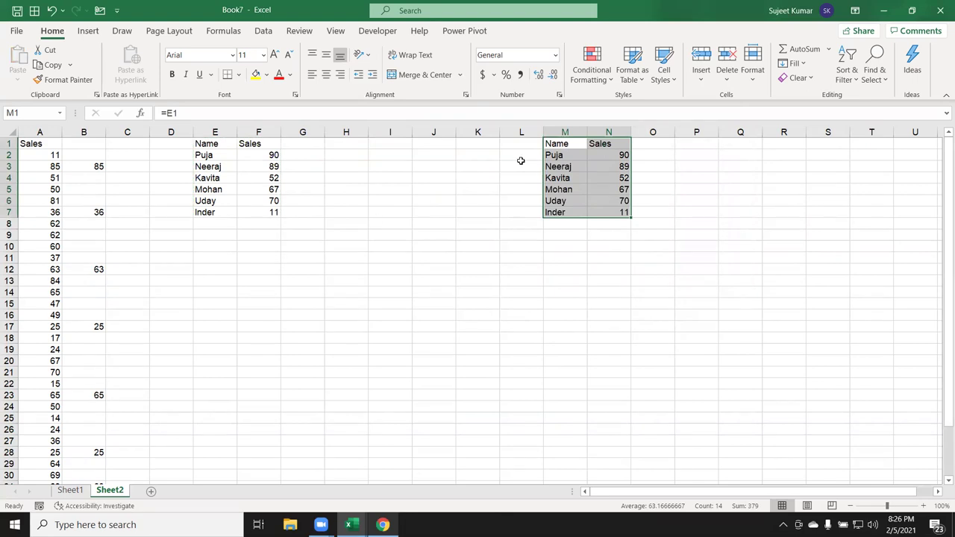
key(Delete)
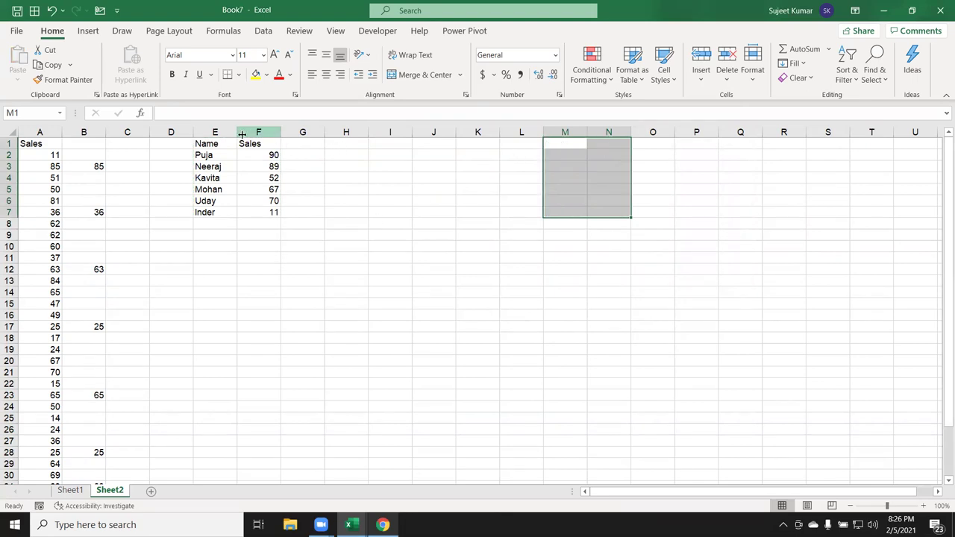
Fill E1:F7 yellow, apply All Borders, and copy the table
drag(197, 146, 253, 211)
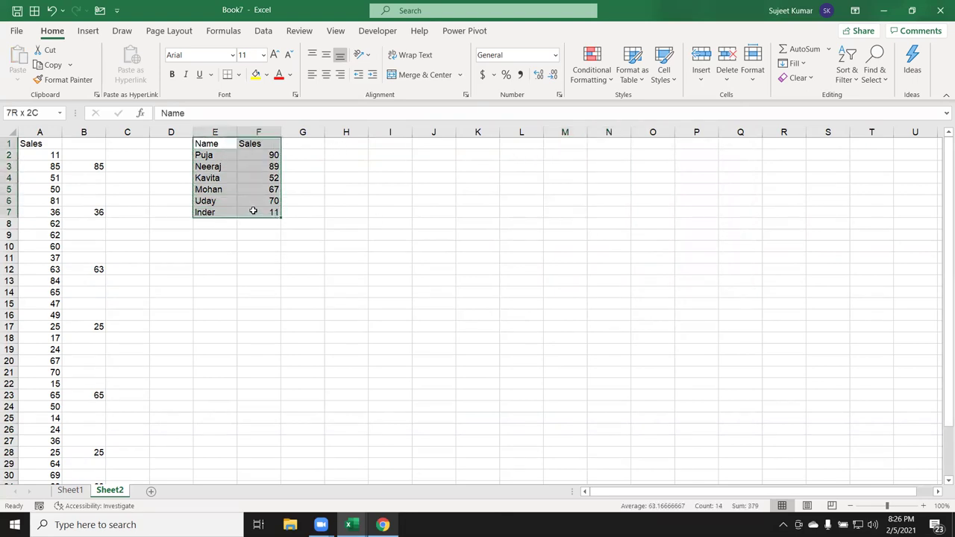
click(256, 74)
click(239, 75)
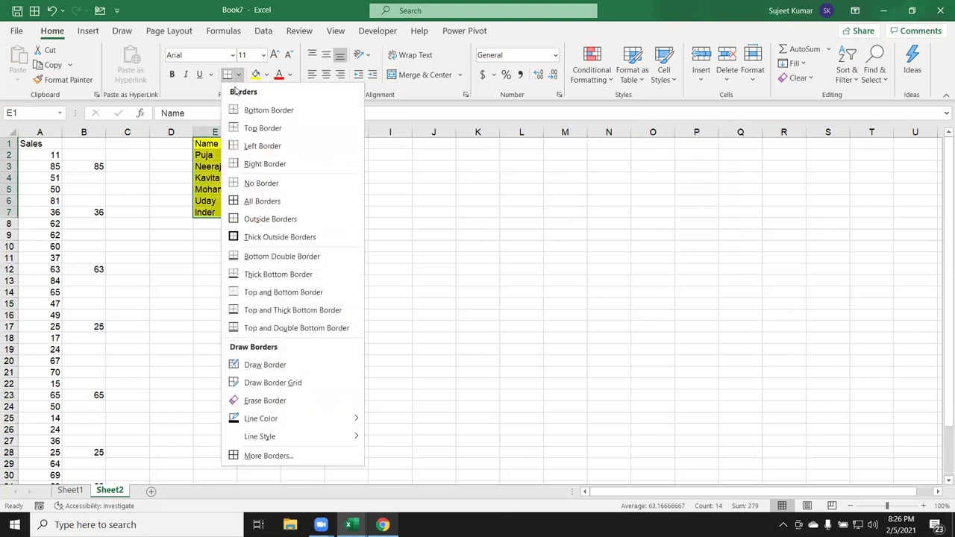
click(241, 200)
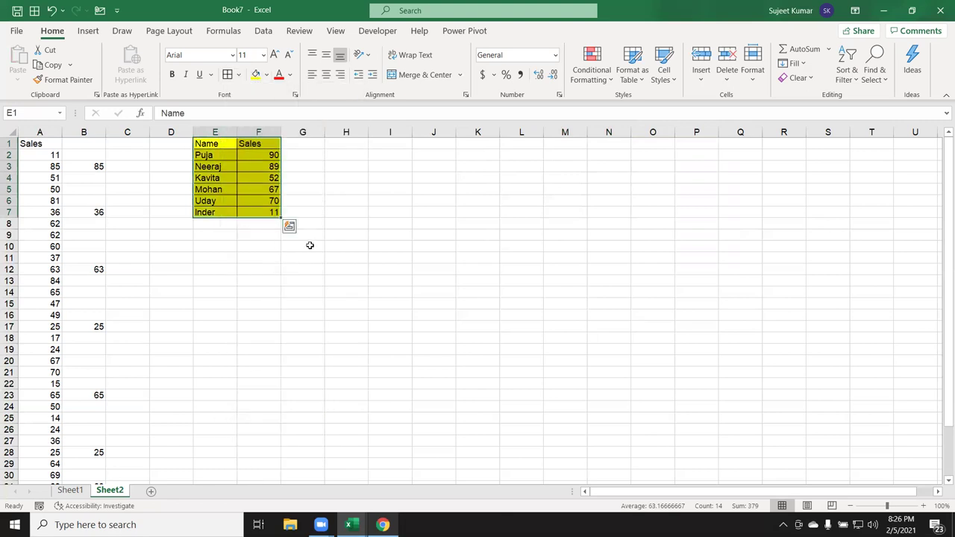
key(ctrl+c)
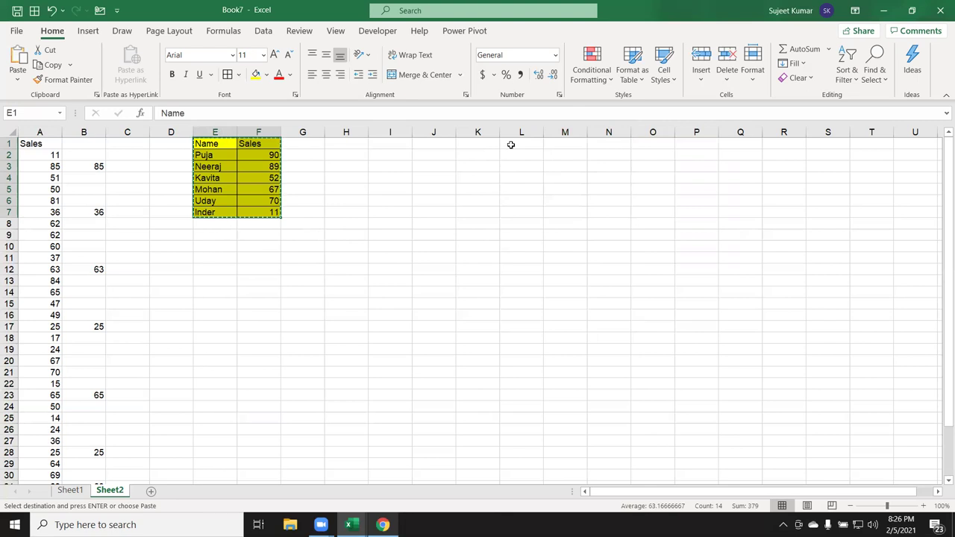
click(505, 148)
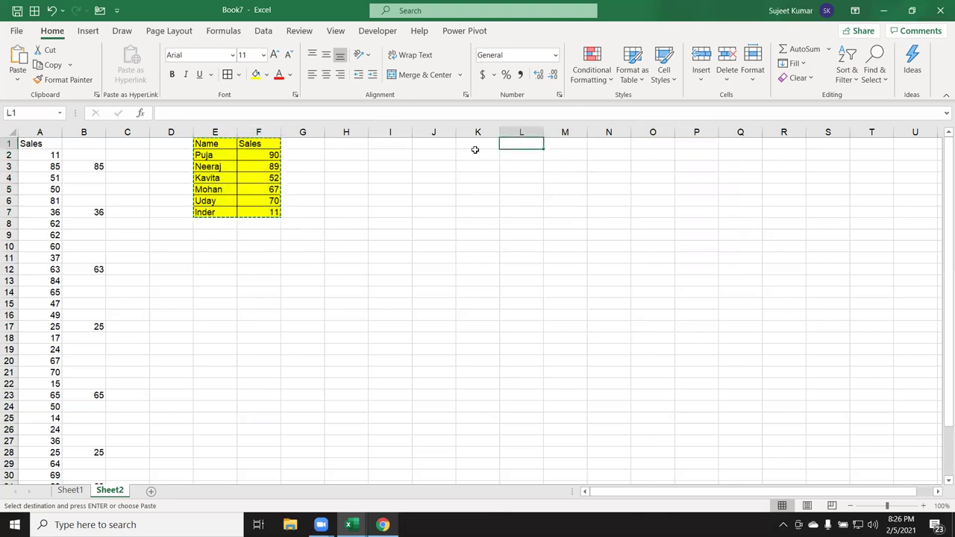
mouse_move(277, 132)
mouse_down()
mouse_move(309, 134)
mouse_move(265, 135)
mouse_move(277, 134)
mouse_up()
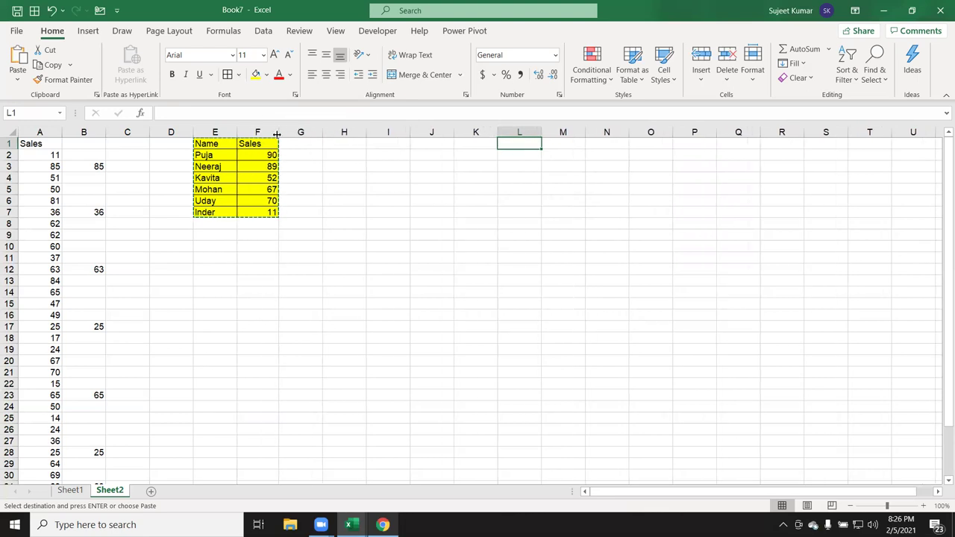
Paste the table as a picture, then move, enlarge and tilt it
click(26, 79)
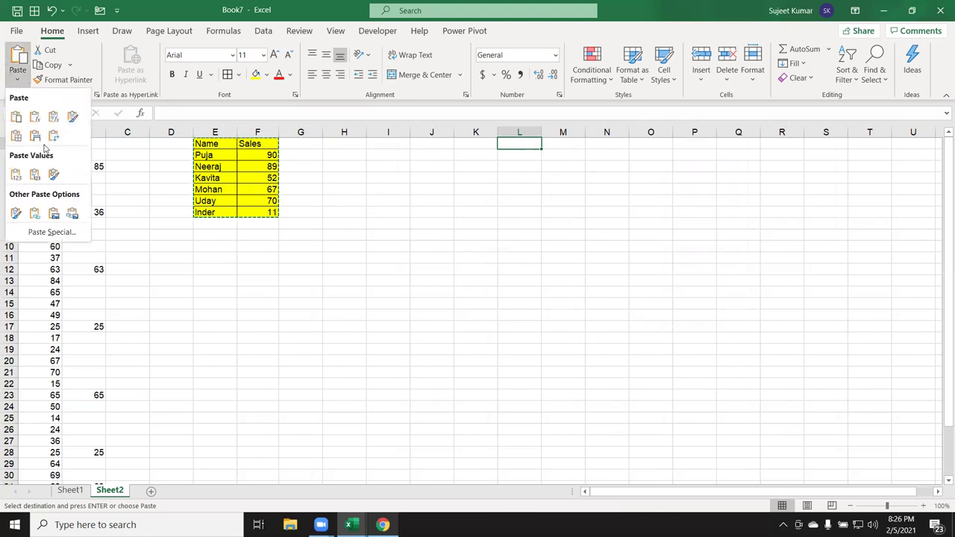
click(56, 215)
drag(522, 217, 416, 232)
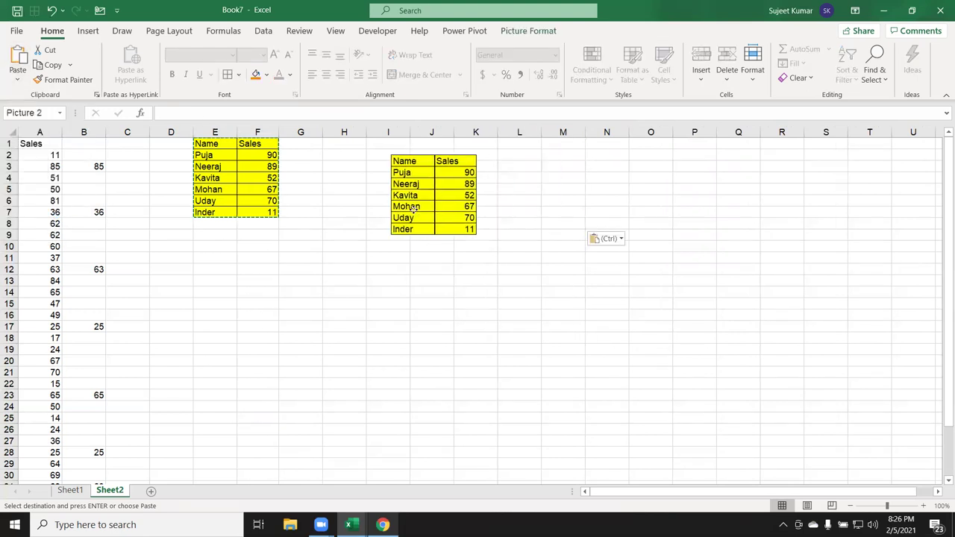
mouse_move(475, 237)
mouse_down()
mouse_move(614, 379)
mouse_move(629, 379)
mouse_move(516, 309)
mouse_move(470, 232)
mouse_move(599, 351)
mouse_up()
drag(562, 302, 562, 359)
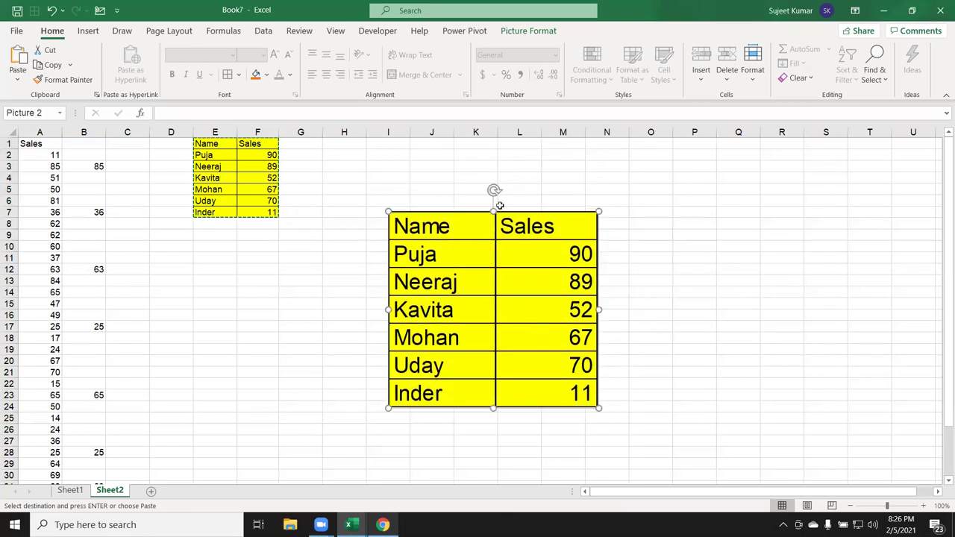
drag(495, 191, 512, 200)
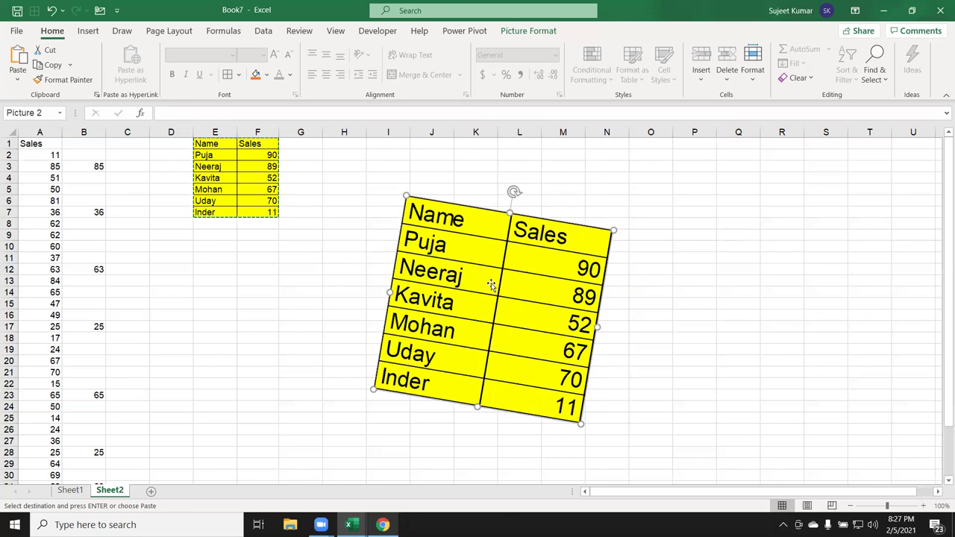
click(679, 341)
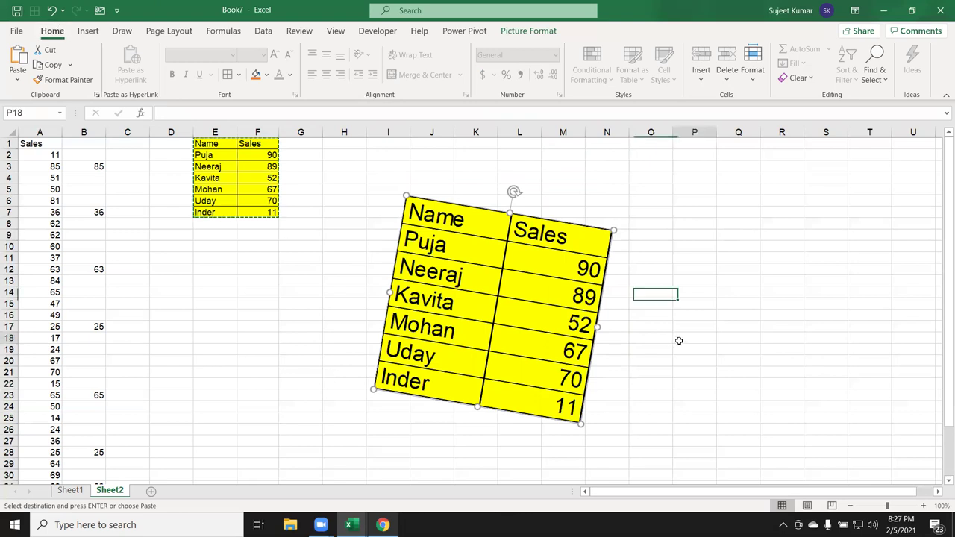
click(579, 336)
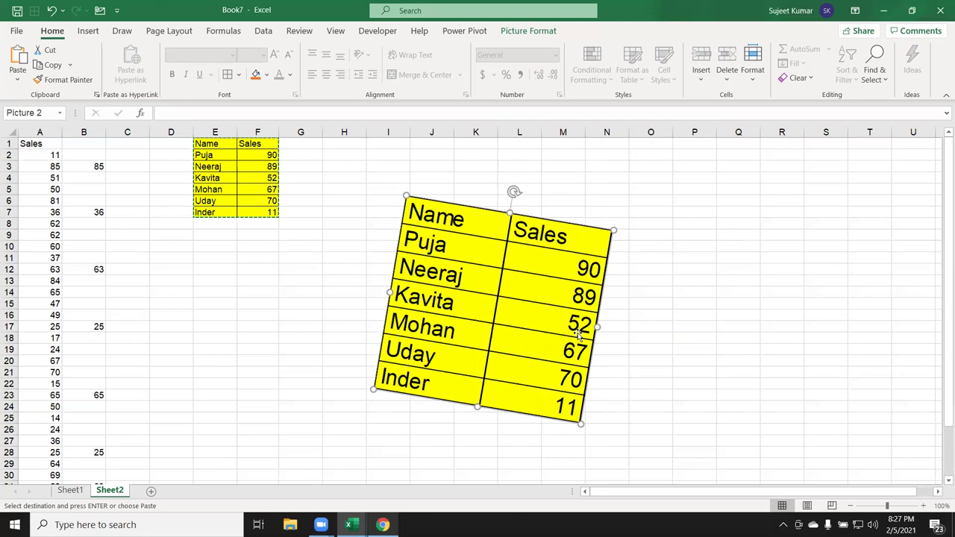
Set Puja's sales in F2 to 100, delete the picture, and copy E1:F7
click(255, 154)
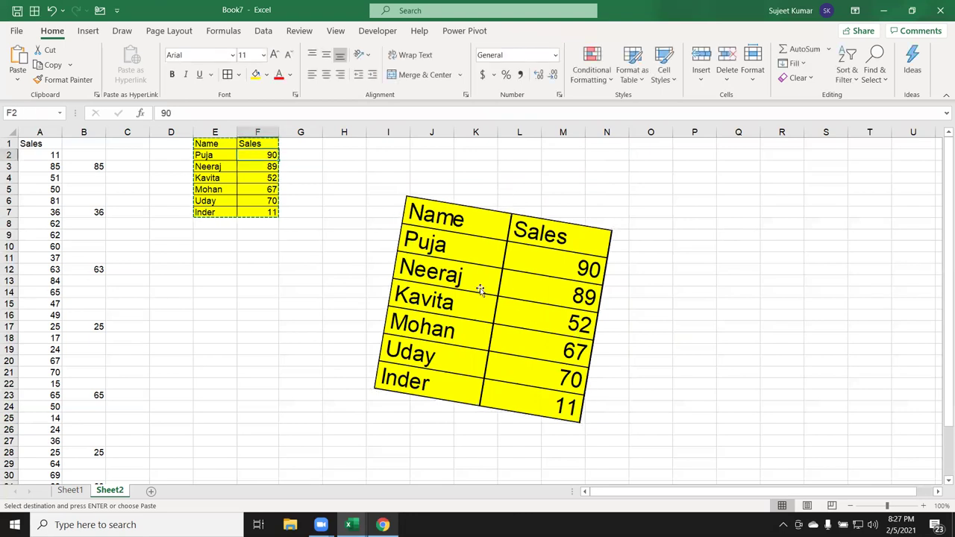
text(100)
key(Return)
click(567, 297)
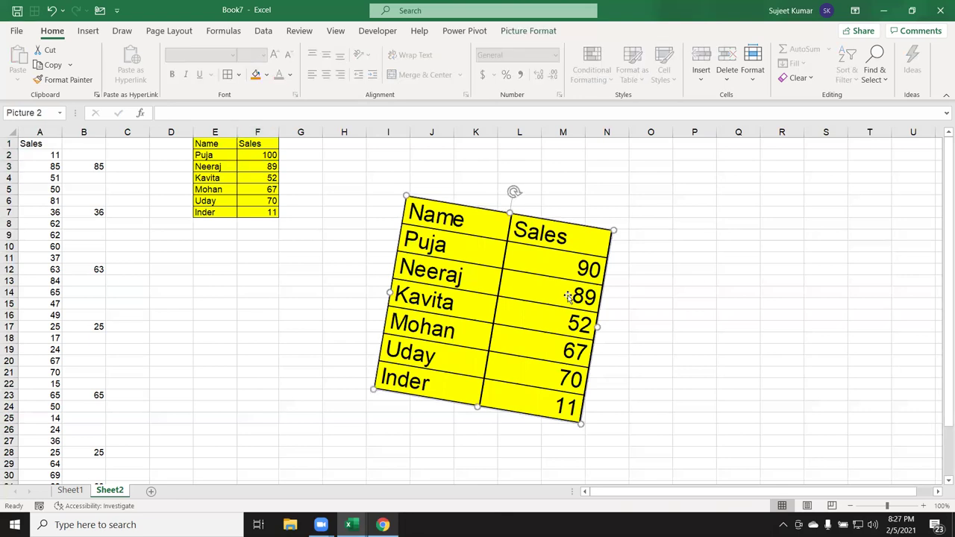
key(Delete)
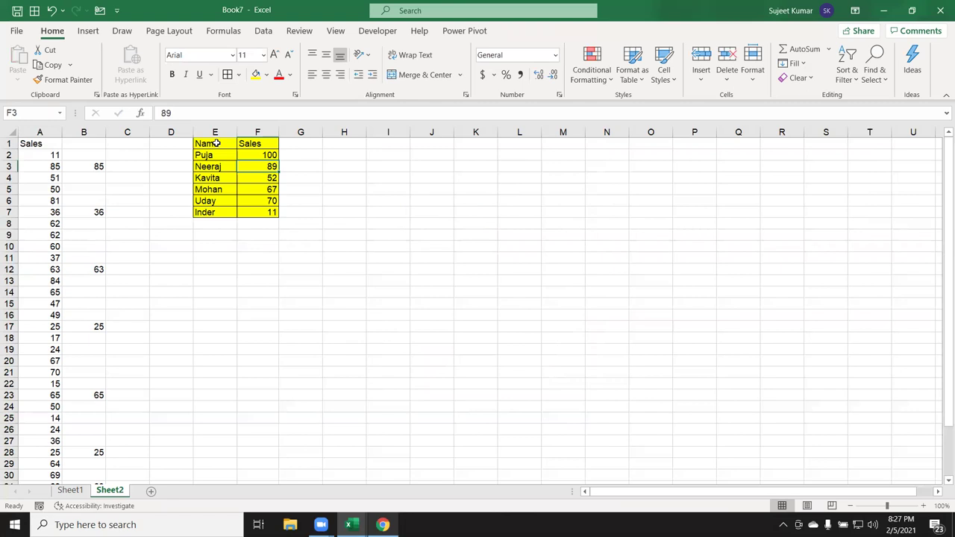
drag(216, 143, 258, 212)
key(ctrl+c)
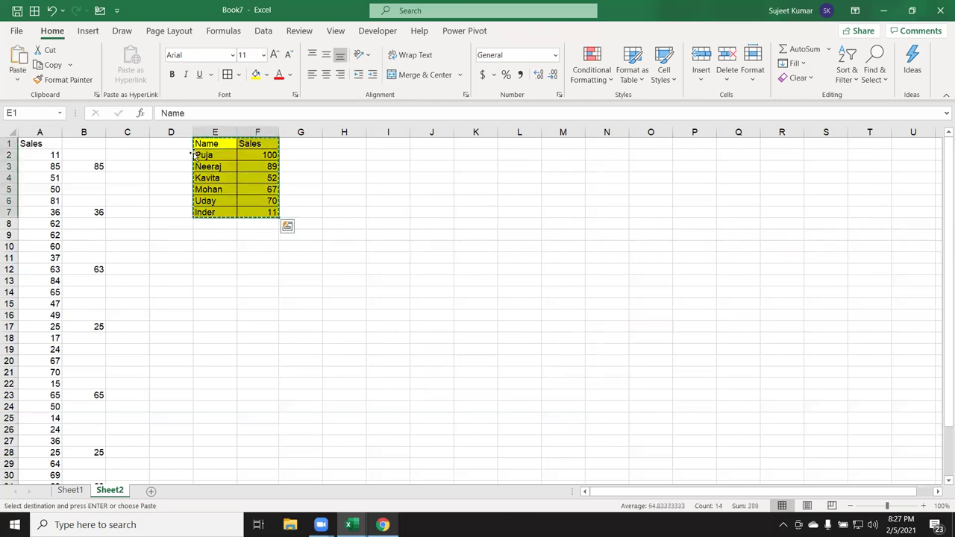
Paste the table as a linked picture and move it to columns K–N
click(306, 190)
click(18, 77)
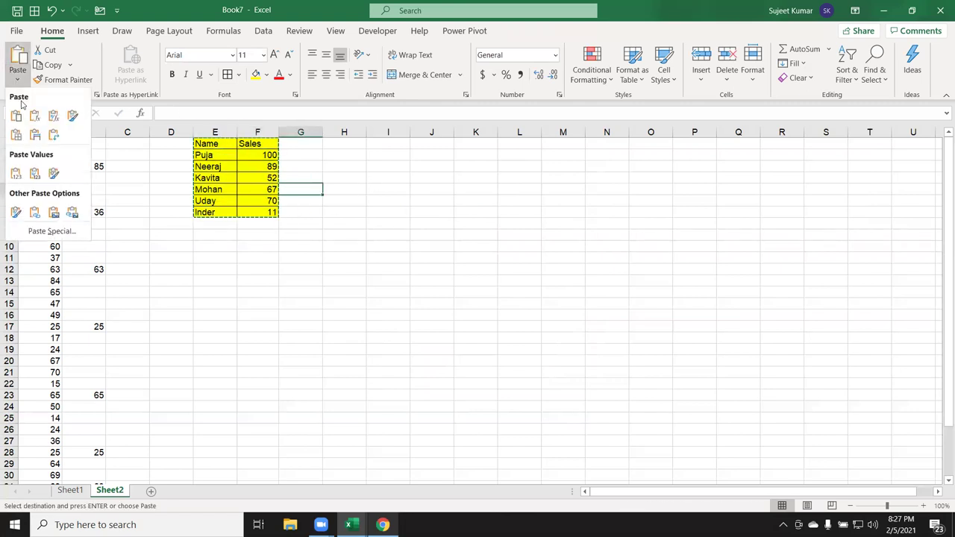
click(75, 215)
mouse_move(361, 257)
mouse_down()
mouse_move(525, 264)
mouse_move(636, 370)
mouse_up()
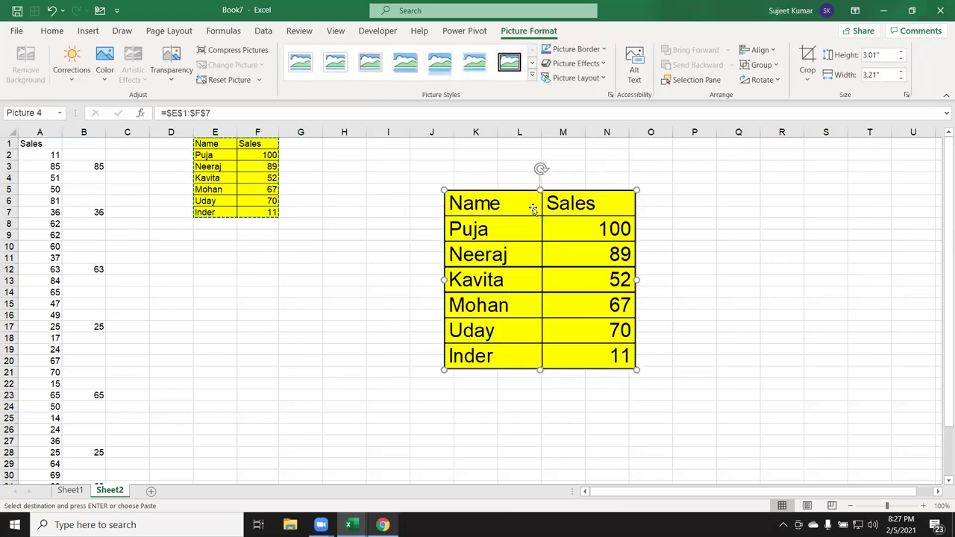
Change Puja's sales in F2 to 85
click(257, 153)
text(10)
key(Return)
click(258, 153)
text(85)
key(Return)
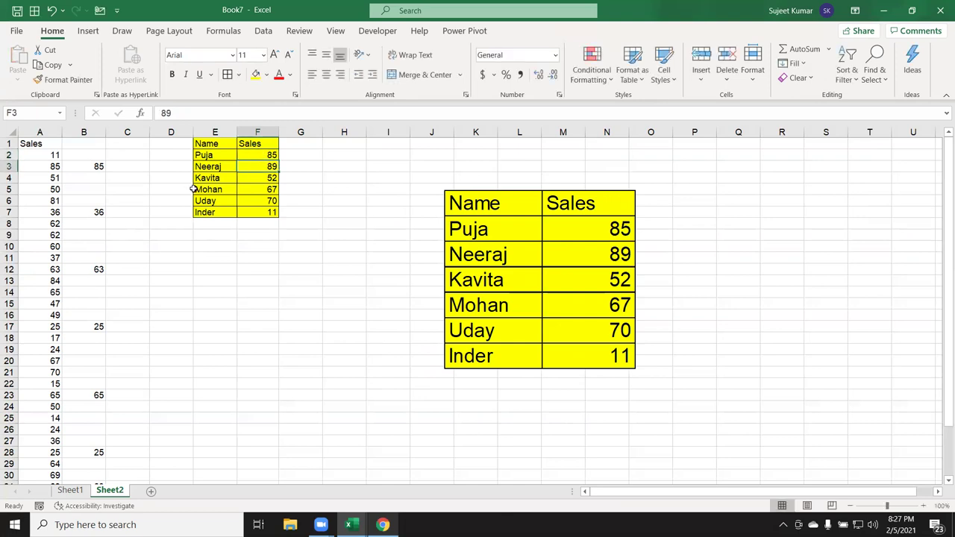
Fill Kavita's row E4:F4 green
drag(206, 179, 257, 179)
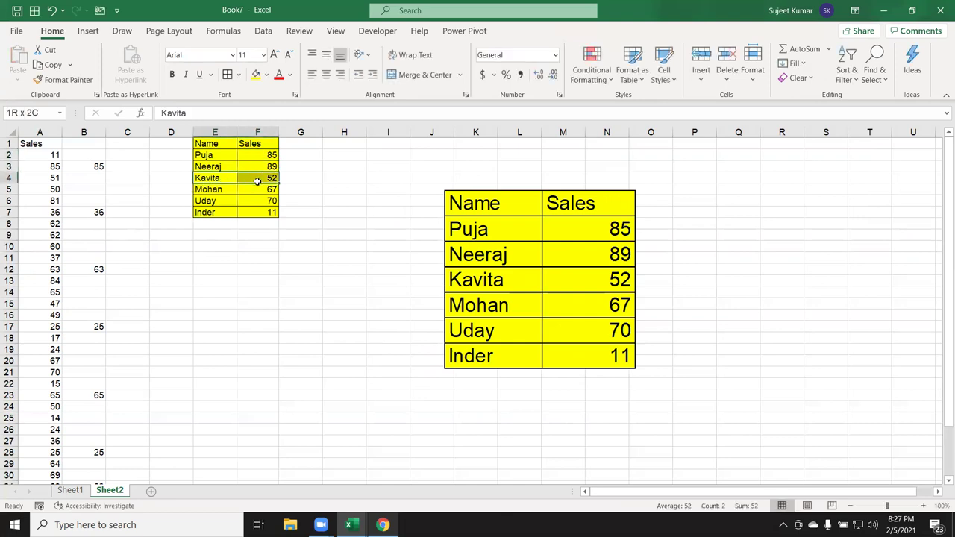
click(266, 75)
click(306, 194)
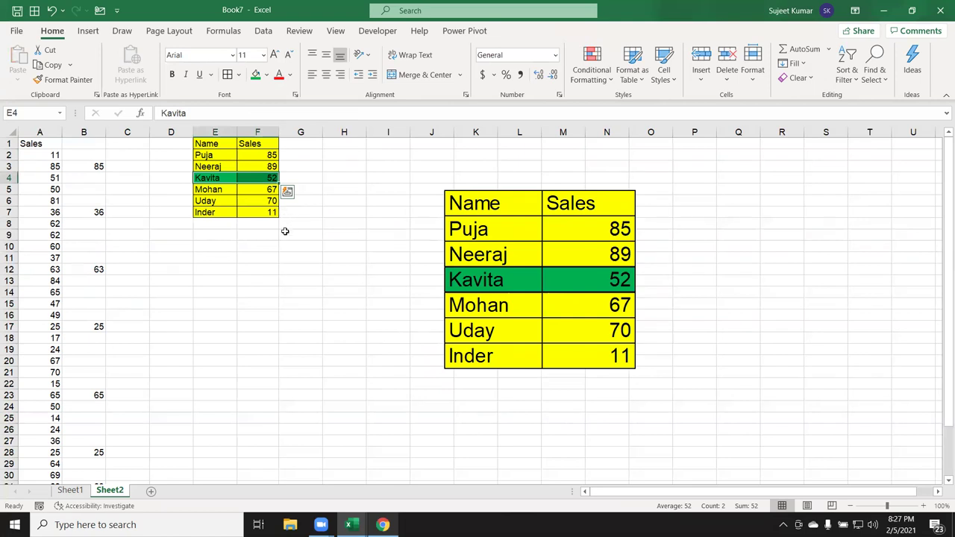
click(499, 258)
Add a new row with OM and sales of 95 in E8:F8
click(212, 226)
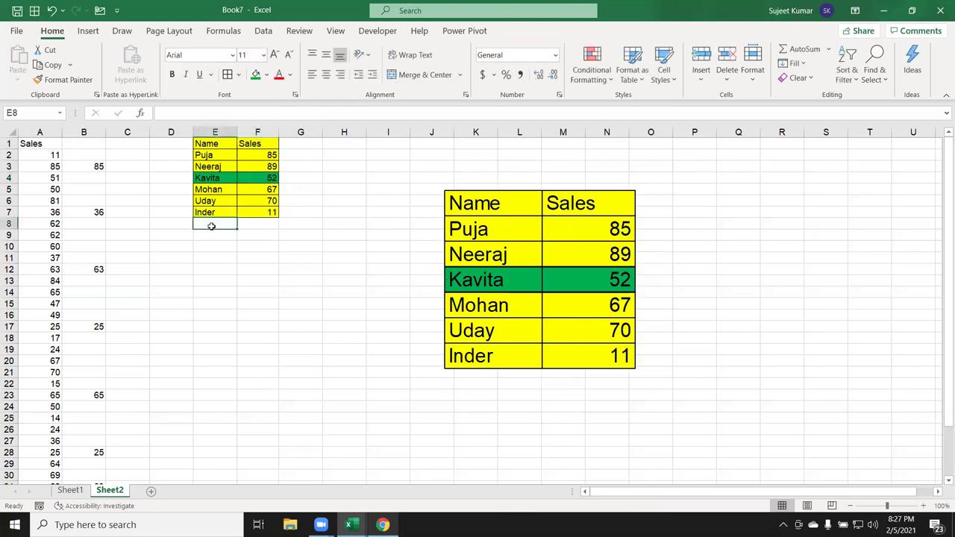
text(OM)
key(Tab)
text(95)
key(Tab)
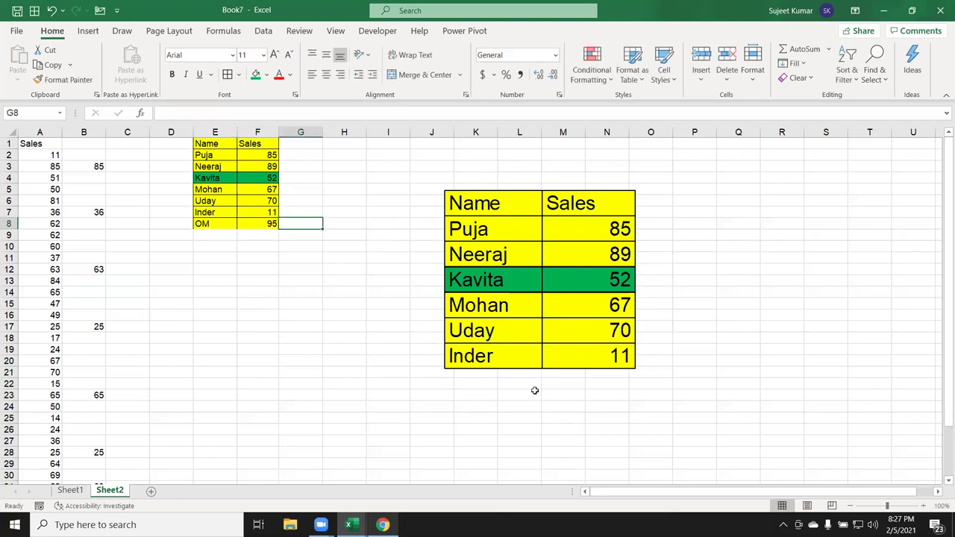
click(388, 361)
click(494, 345)
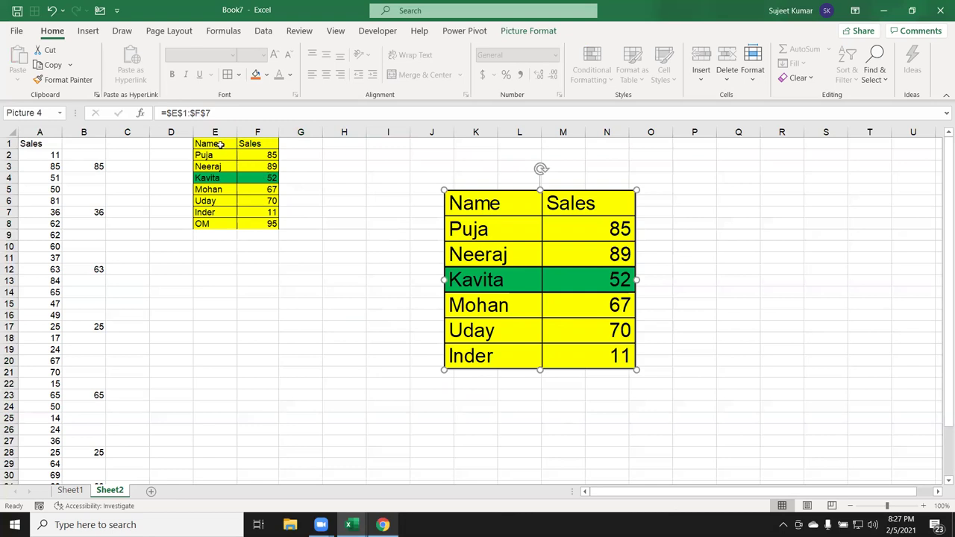
Extend the linked picture's source to =$E$1:$F$8, then move and resize it over columns L–P
drag(214, 113, 8, 236)
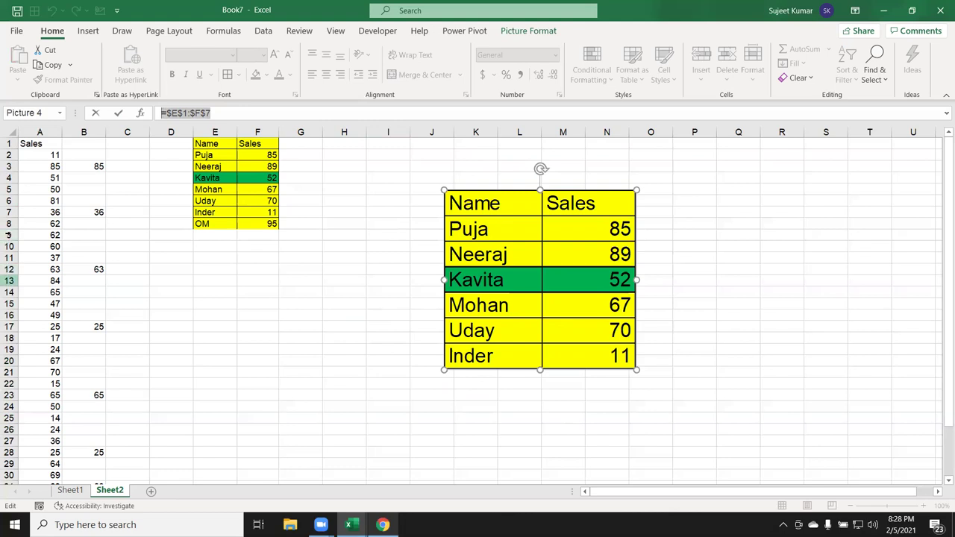
click(220, 116)
key(BackSpace)
text(8)
key(Return)
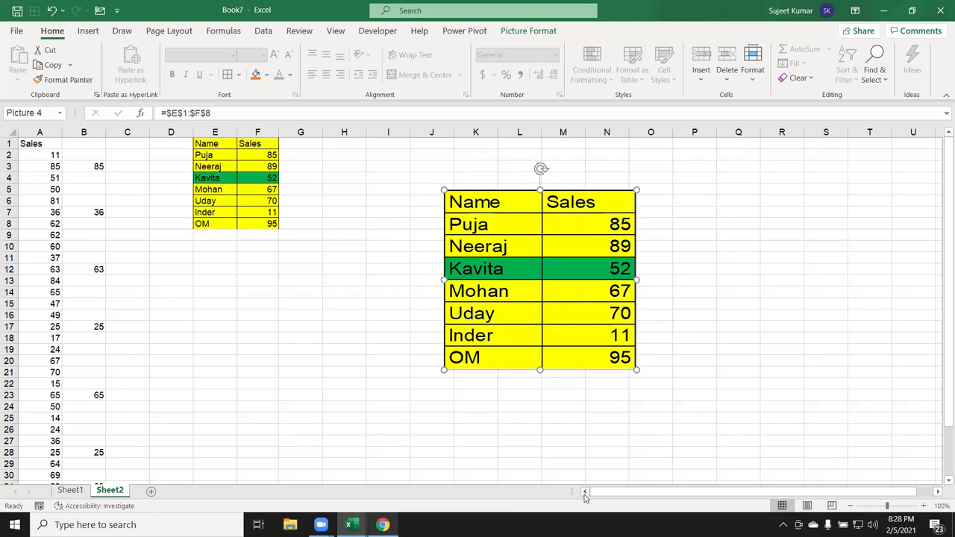
drag(636, 370, 642, 390)
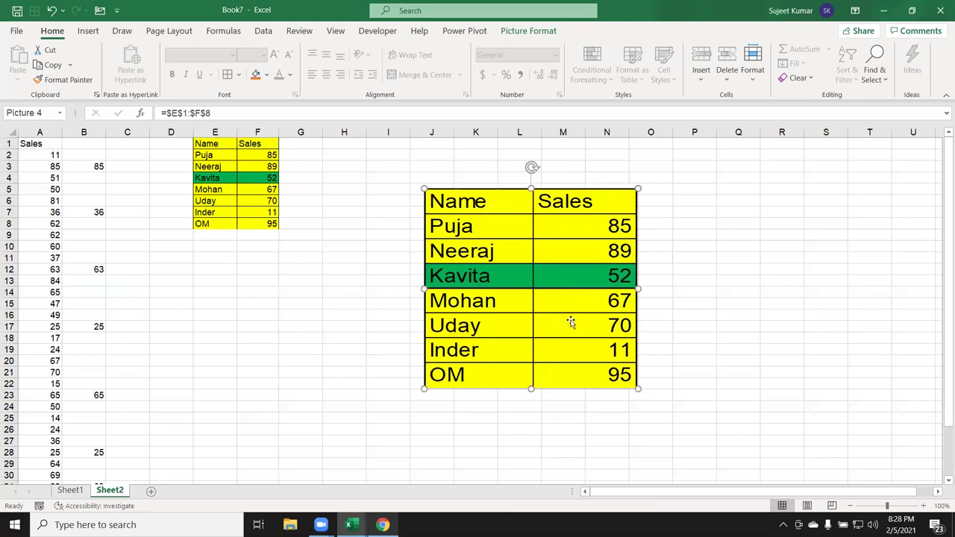
drag(570, 323, 641, 322)
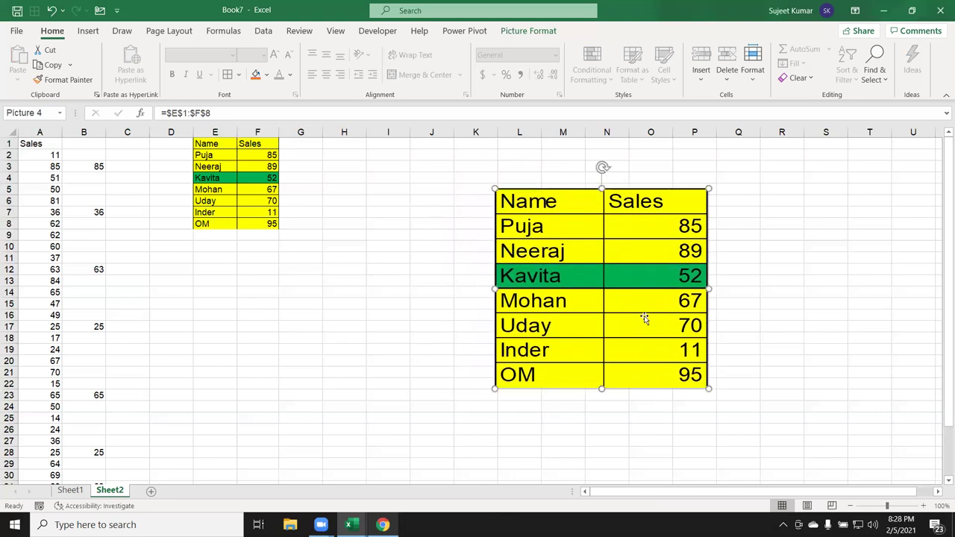
drag(706, 389, 639, 322)
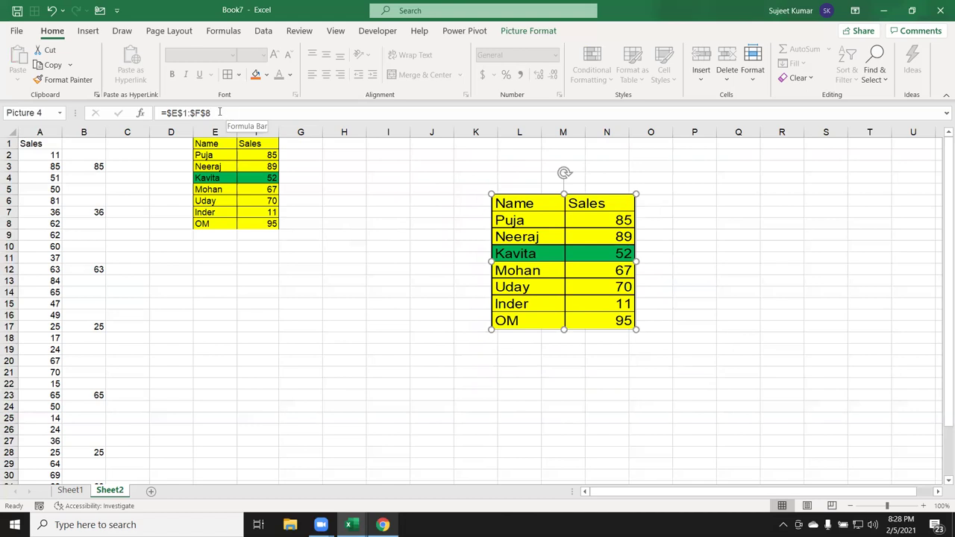
Edit the picture's source reference ending row again, then copy the table E1:F8
click(219, 112)
key(BackSpace)
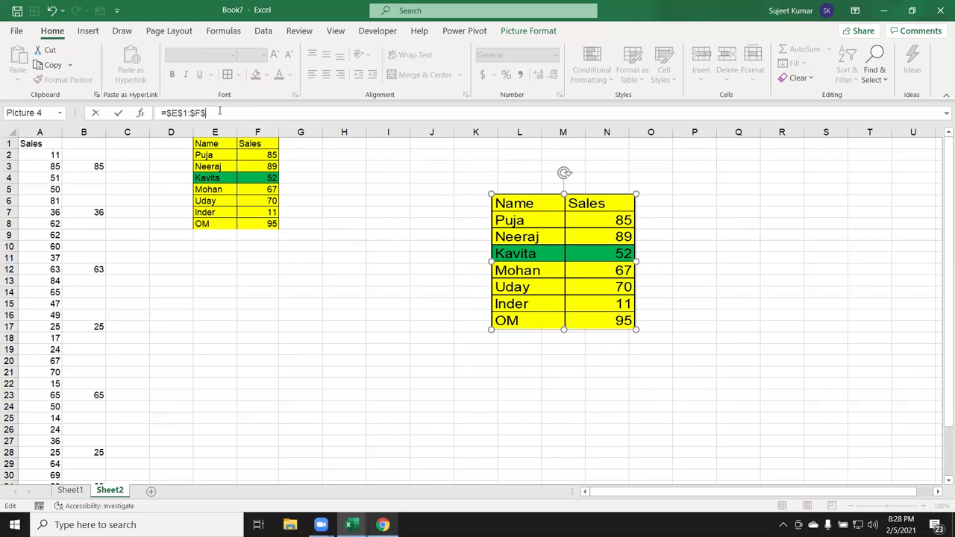
text(14)
key(Return)
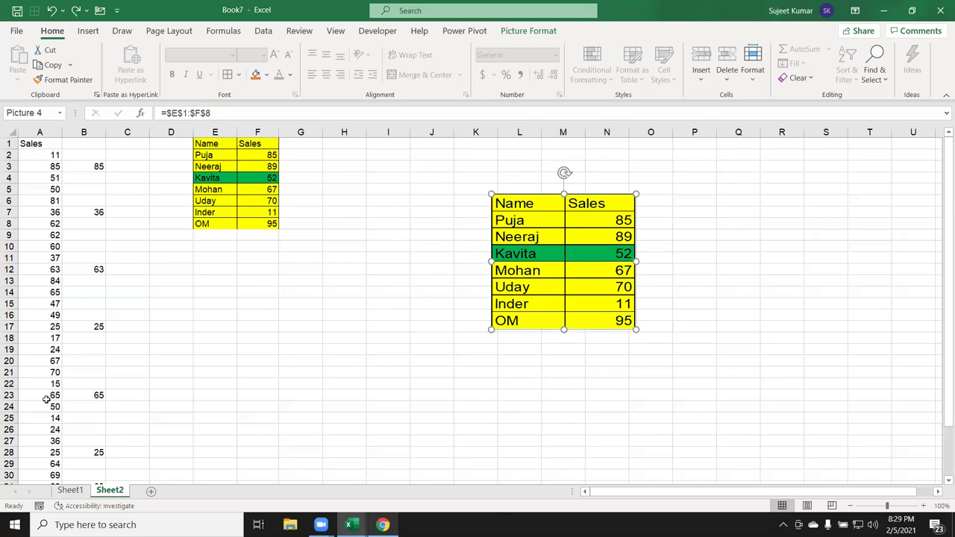
click(40, 327)
click(523, 238)
drag(194, 150, 255, 223)
key(ctrl+c)
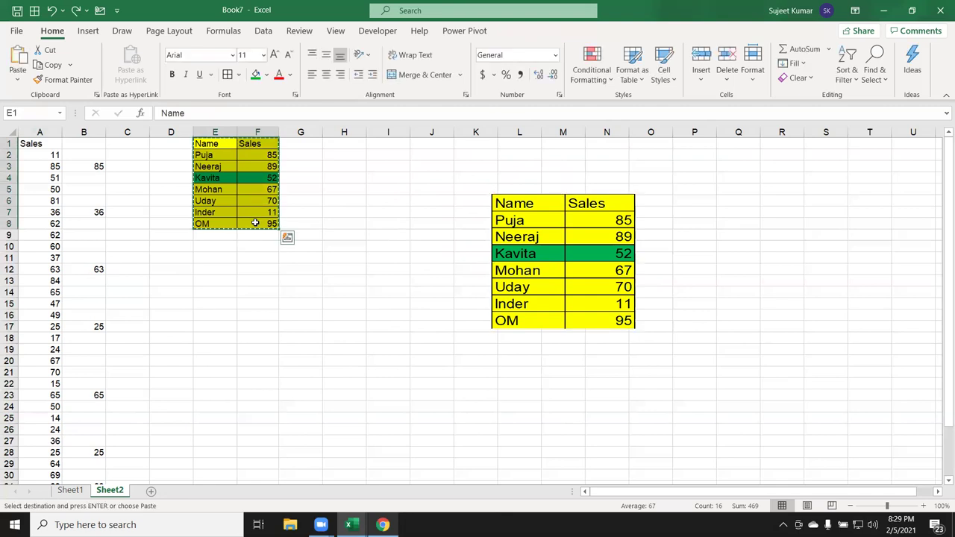
Launch Word from Windows search and start a blank document, Document1
key(super)
text(w)
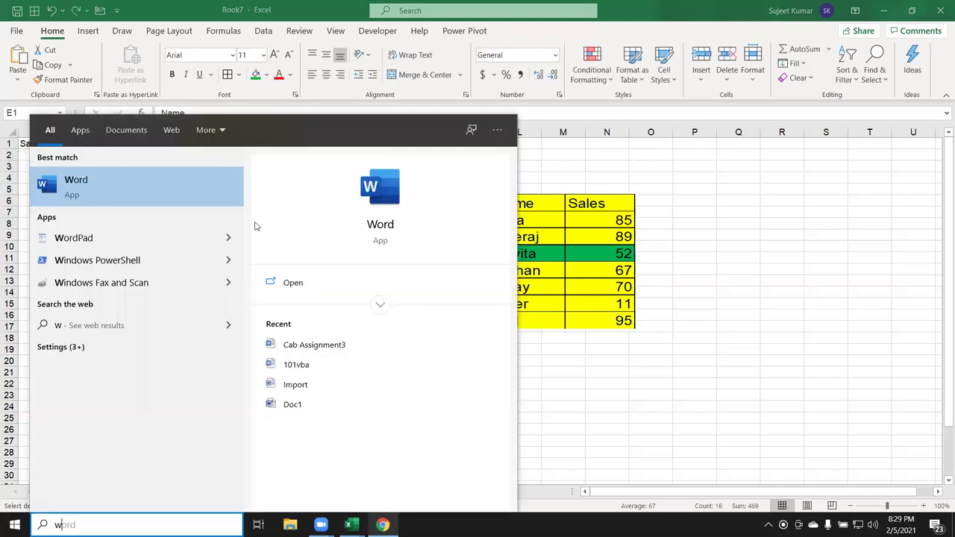
click(401, 188)
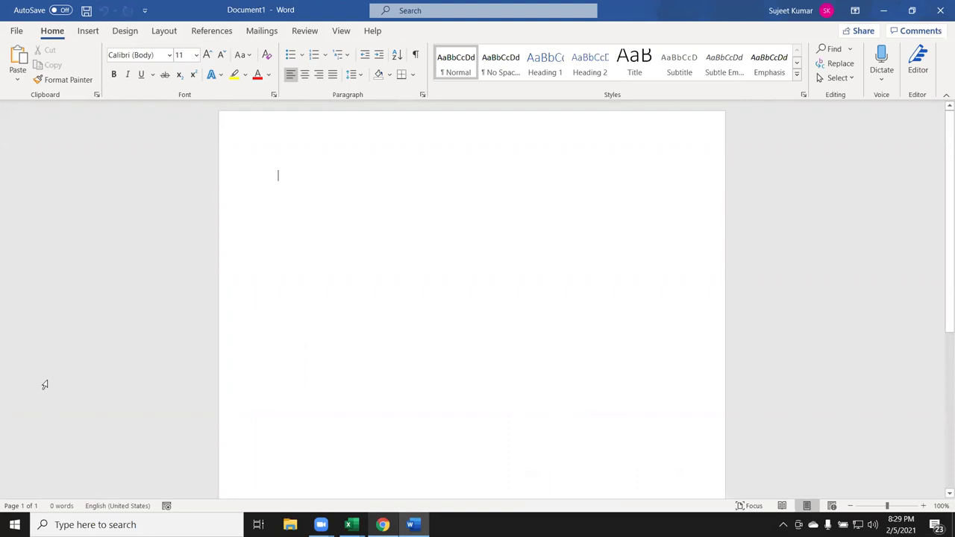
click(18, 80)
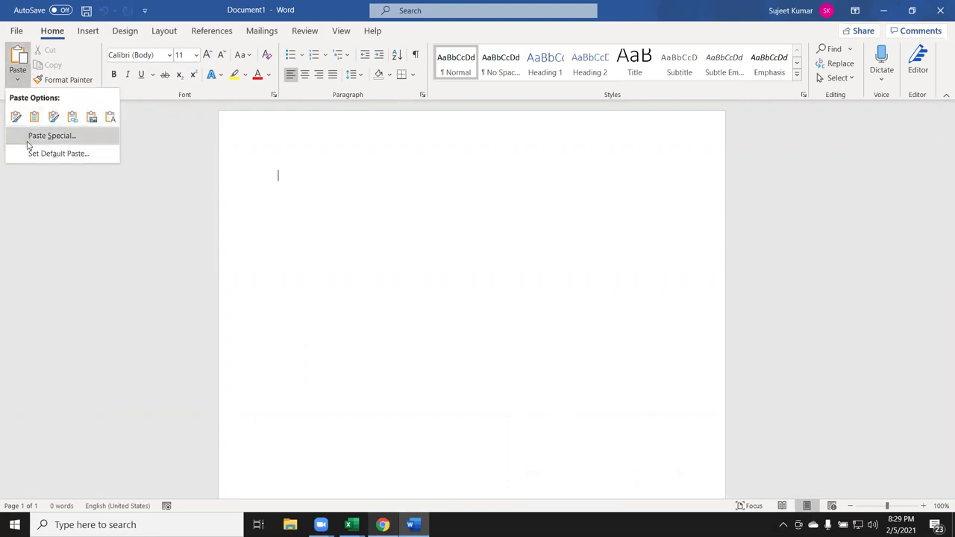
Paste Special the table into Word as a linked Microsoft Excel Worksheet Object, then return to Excel
click(336, 231)
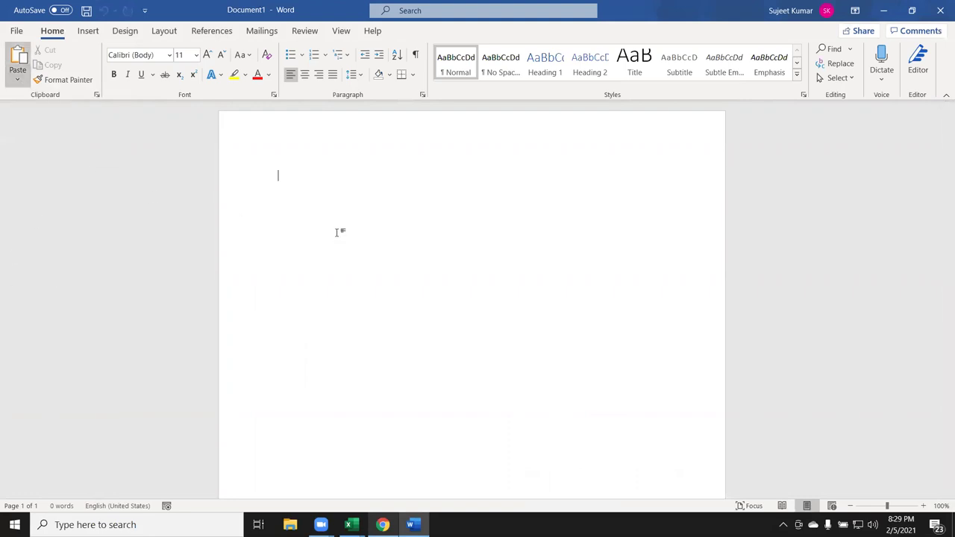
click(18, 79)
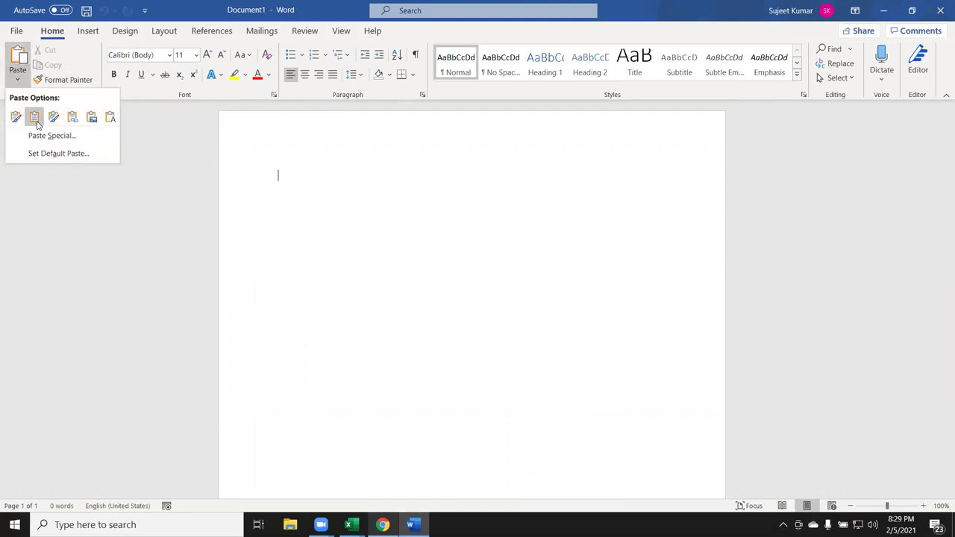
click(41, 133)
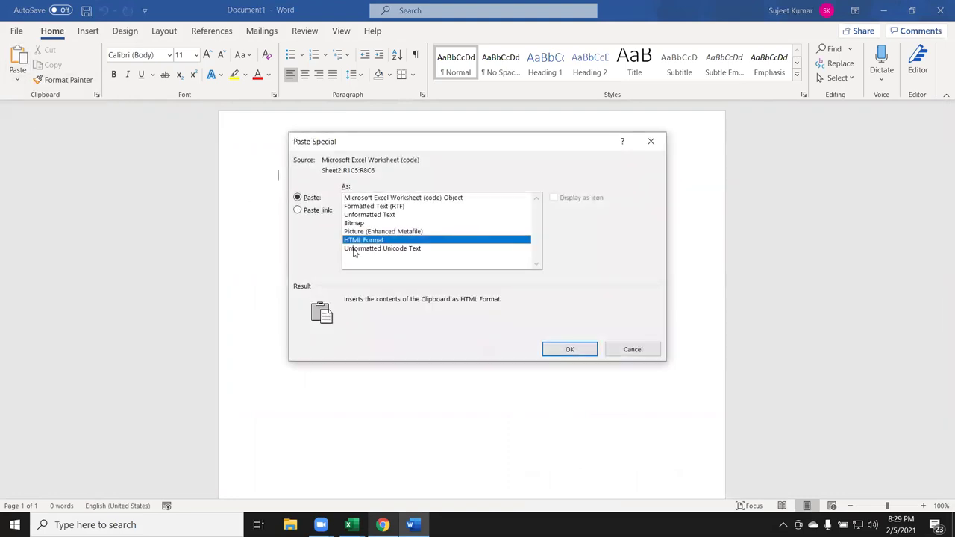
click(334, 216)
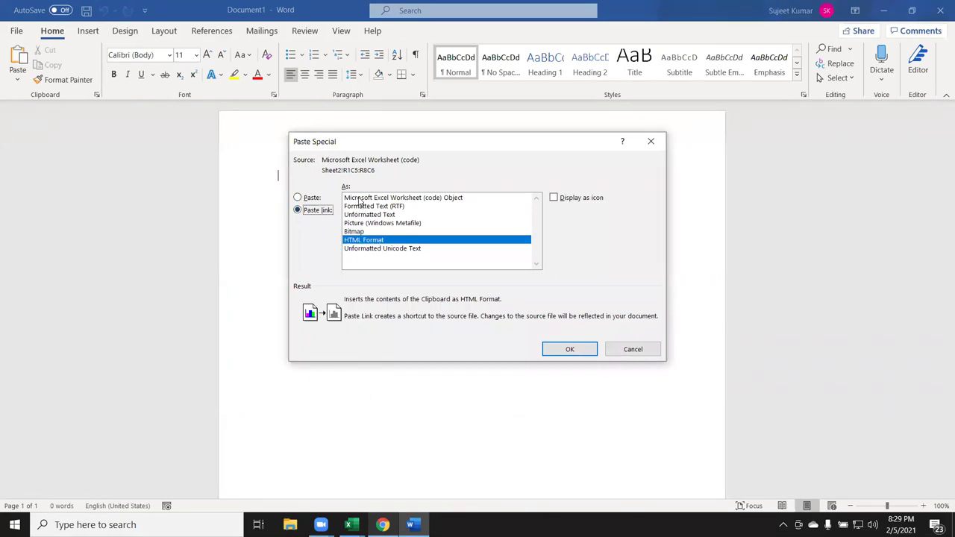
click(361, 198)
click(571, 351)
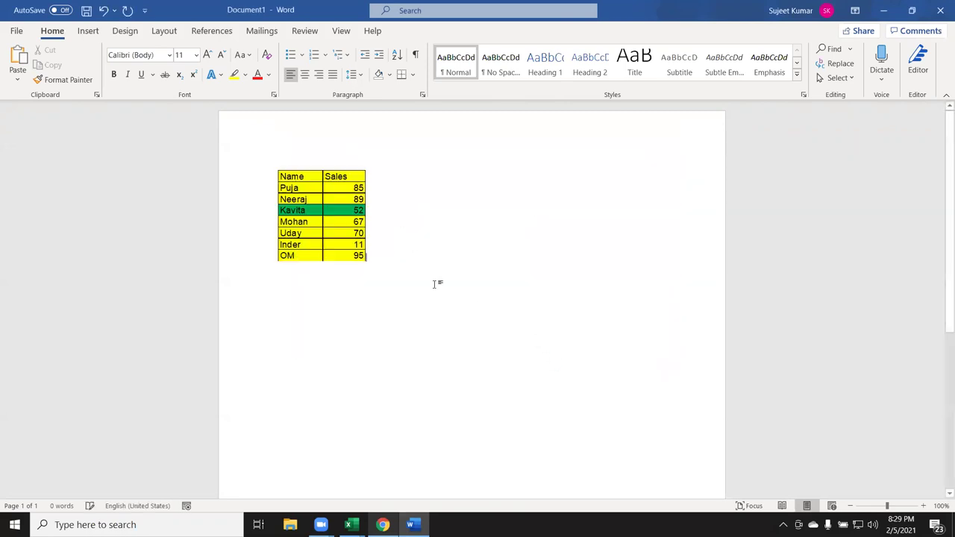
key(alt+Tab)
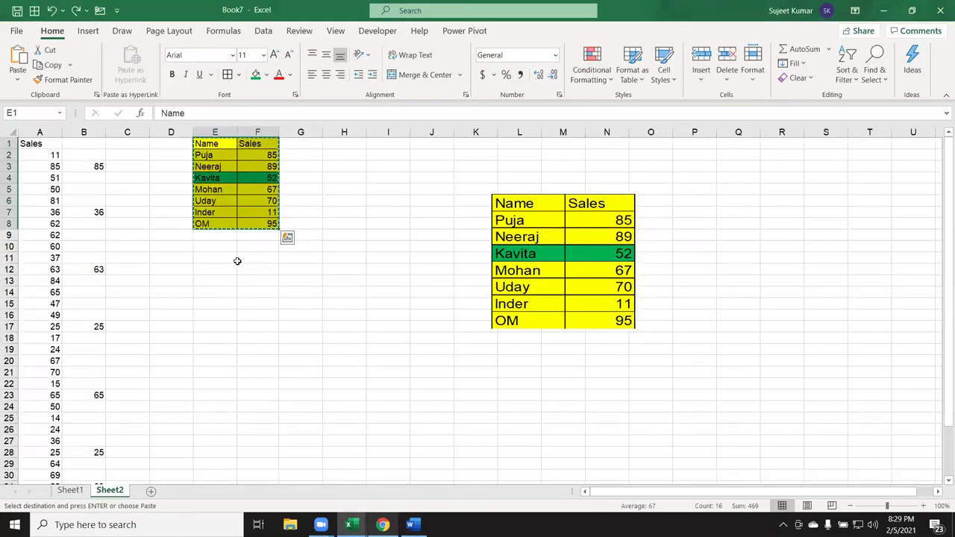
Fill Uday's row E6:F6 green and check that the linked Word table updates
drag(217, 200, 261, 200)
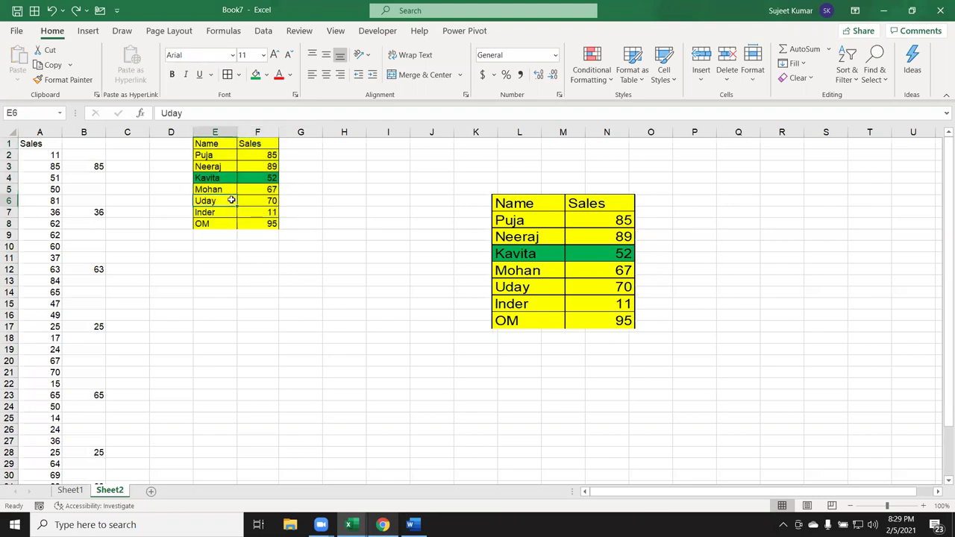
click(255, 73)
key(alt+Tab)
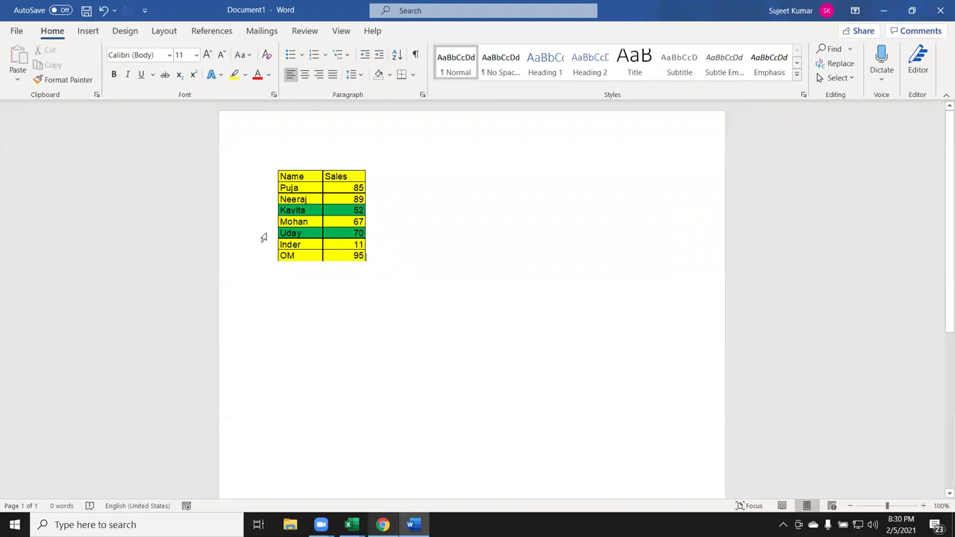
key(alt+Tab)
key(alt+Tab)
key(alt+Tab)
Copy the Name/Sales table E1:F8 again and switch back to Word
drag(204, 143, 268, 224)
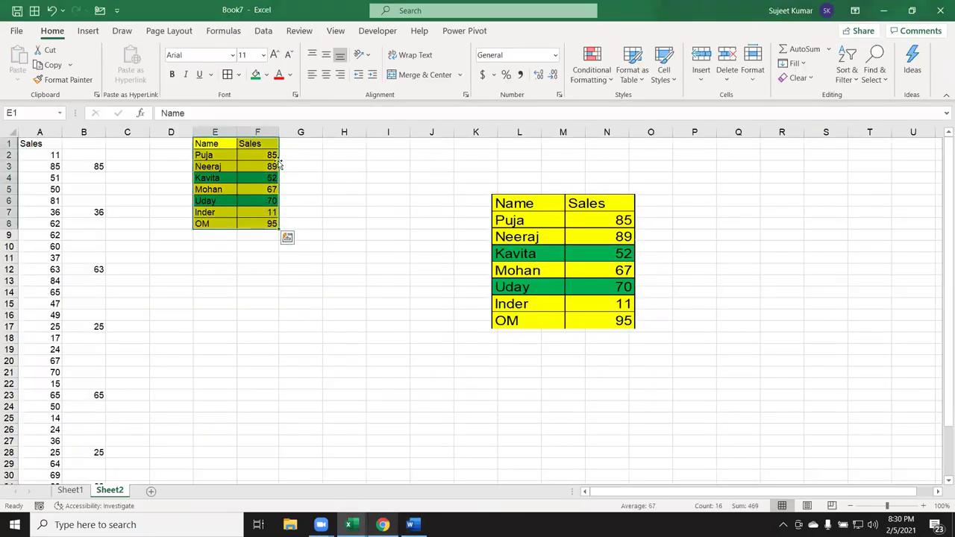
key(ctrl+c)
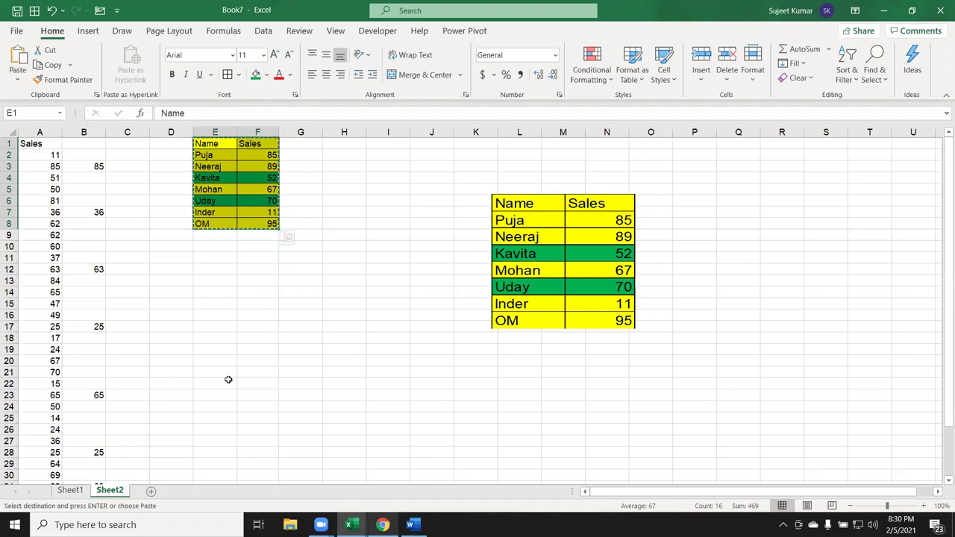
key(alt+Tab)
key(ctrl+v)
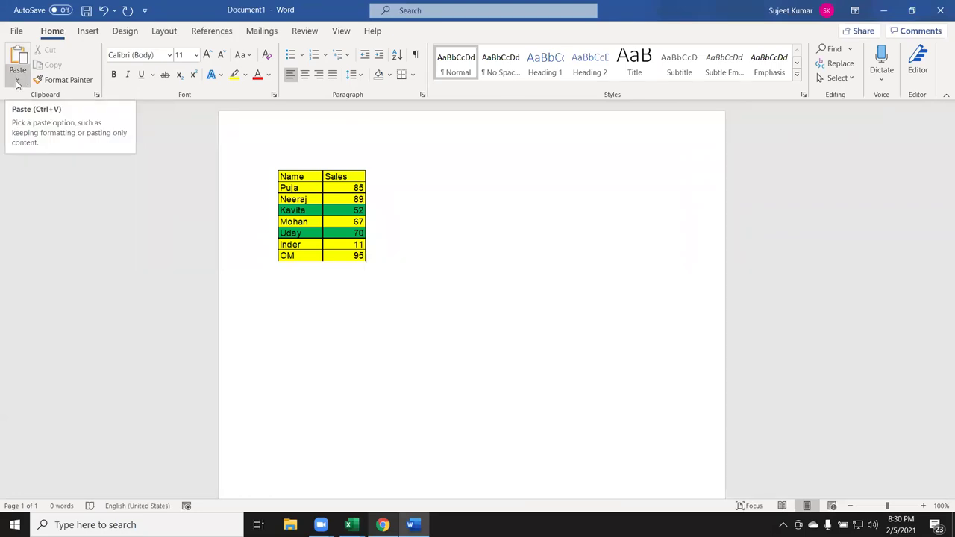
Review Paste Special's Paste link as Worksheet Object in Word, cancelling without inserting anything
click(17, 82)
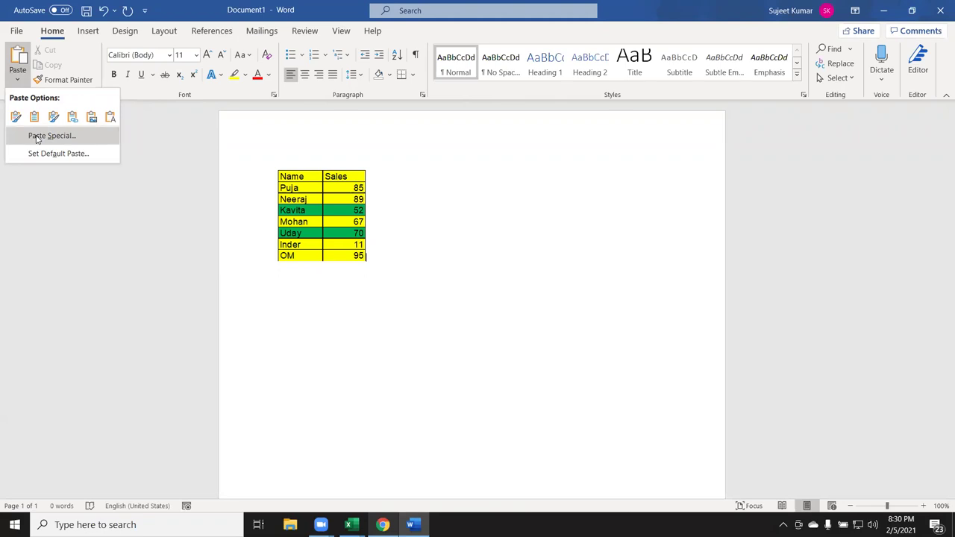
click(37, 137)
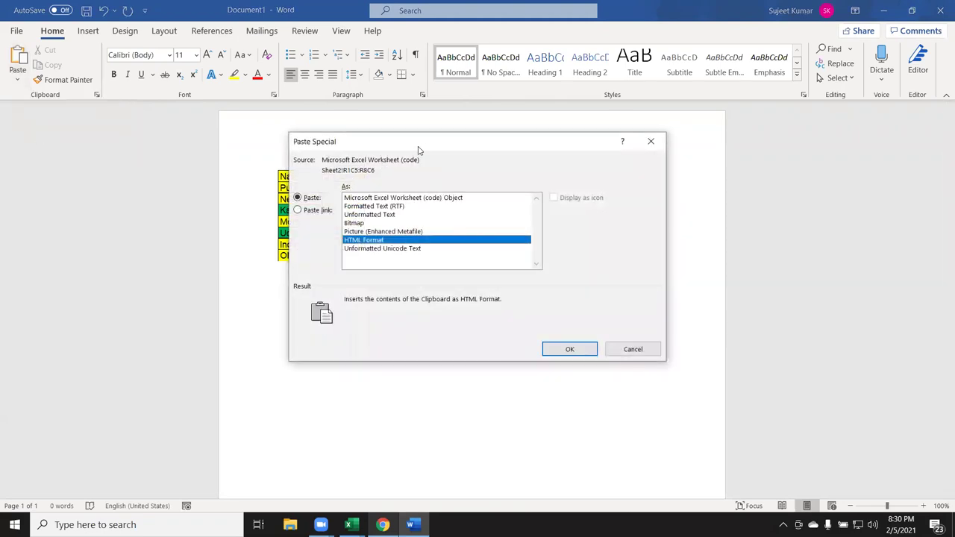
drag(486, 141, 617, 127)
click(429, 195)
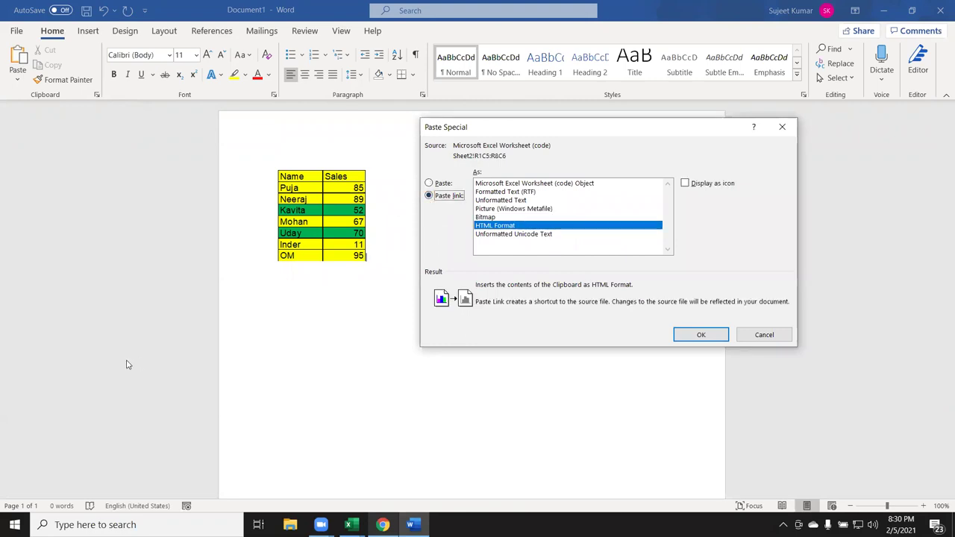
click(493, 183)
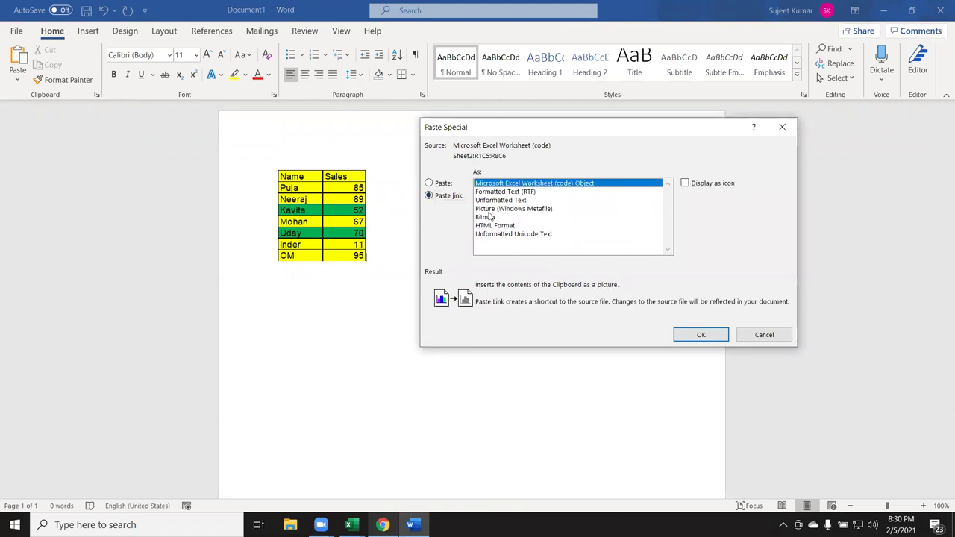
key(Return)
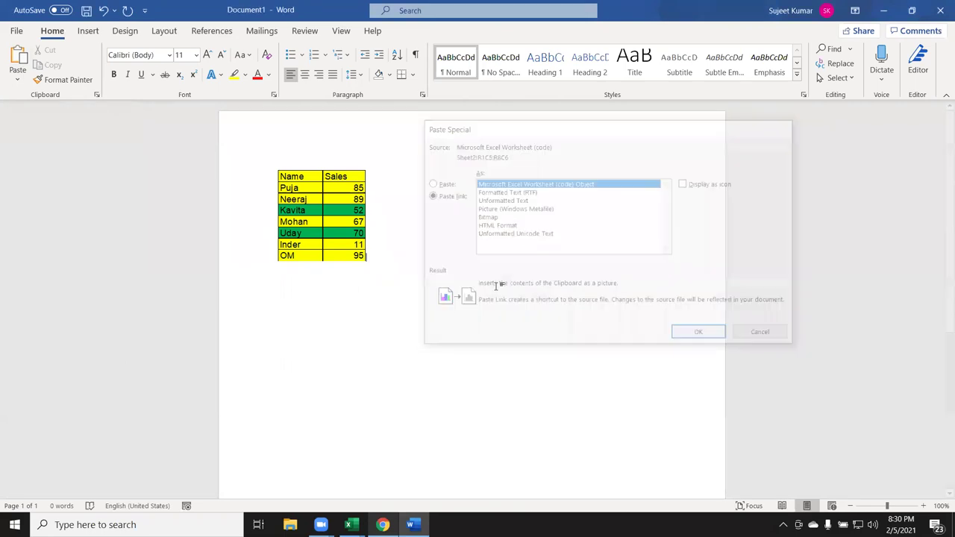
key(super)
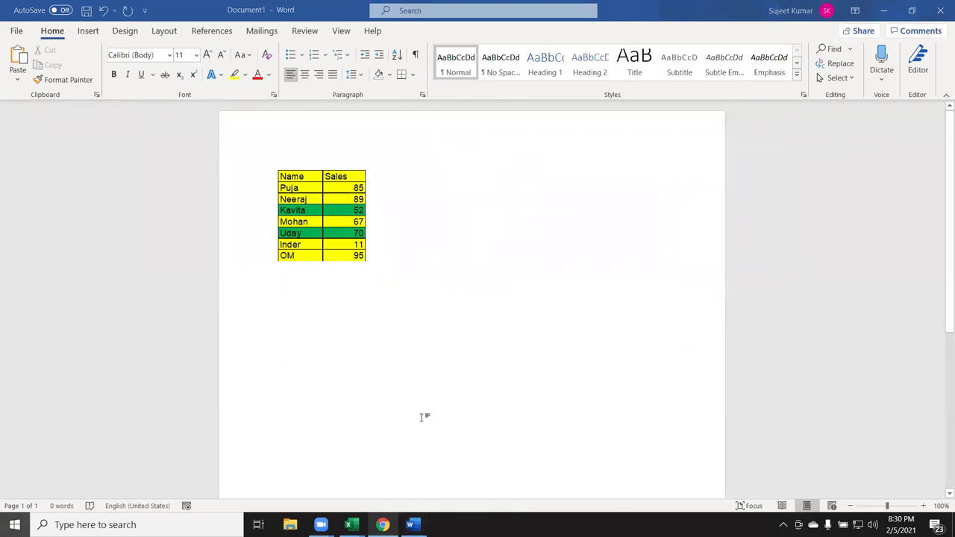
Search 'power' in the Start menu and launch PowerPoint
text(ou)
key(BackSpace)
key(BackSpace)
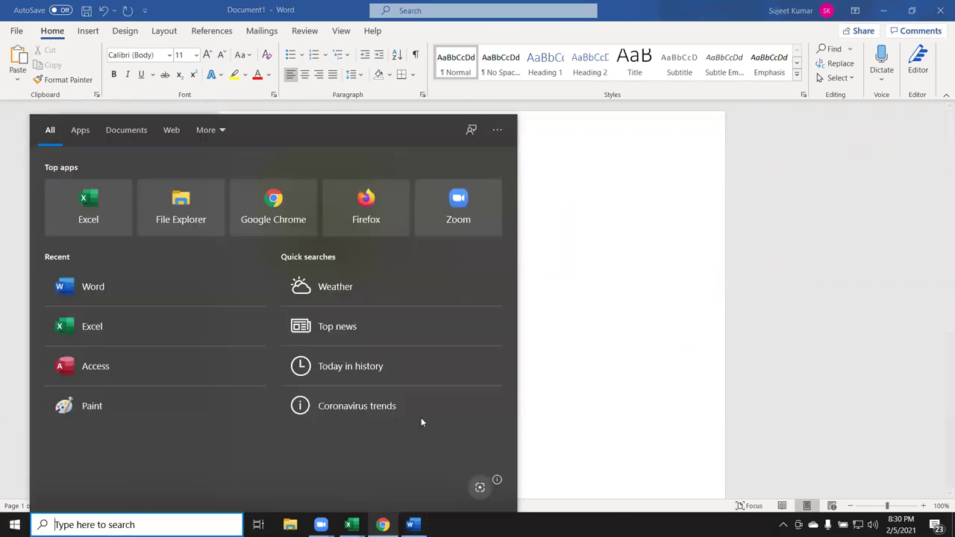
text(po)
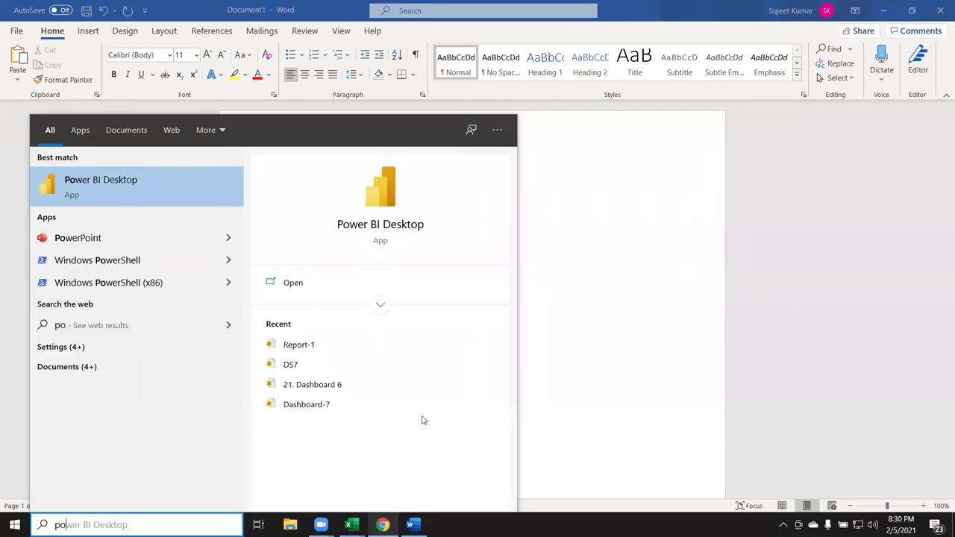
text(wer)
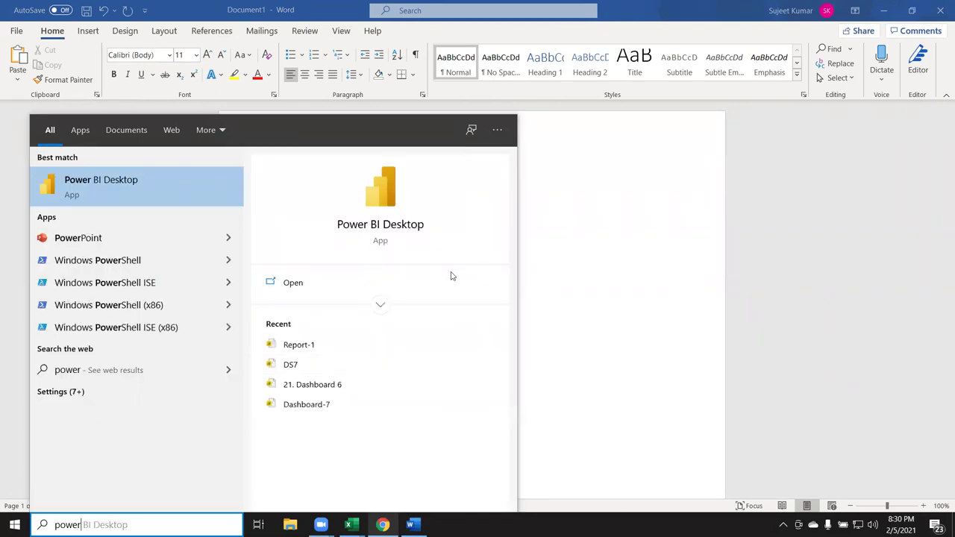
click(163, 247)
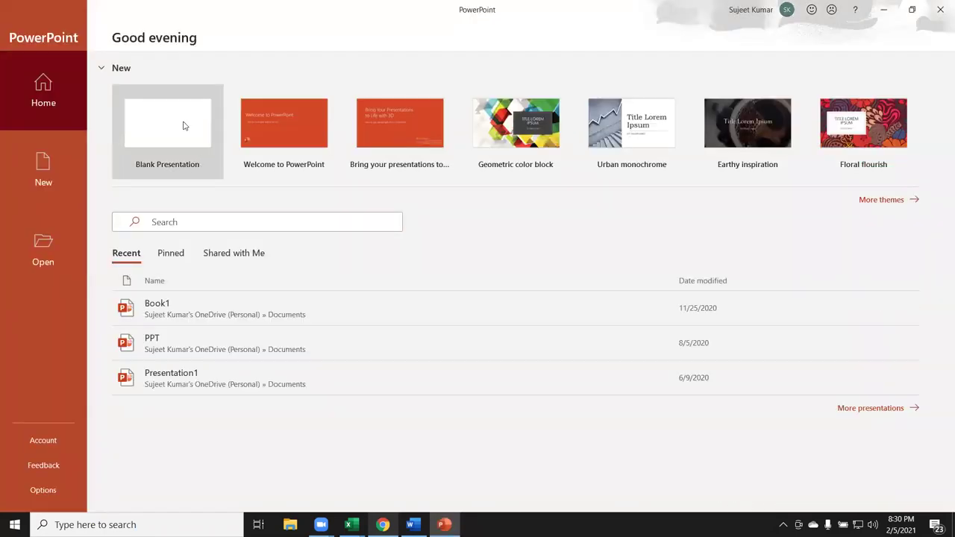
Create a new blank presentation and delete the title placeholder from slide 1
click(185, 126)
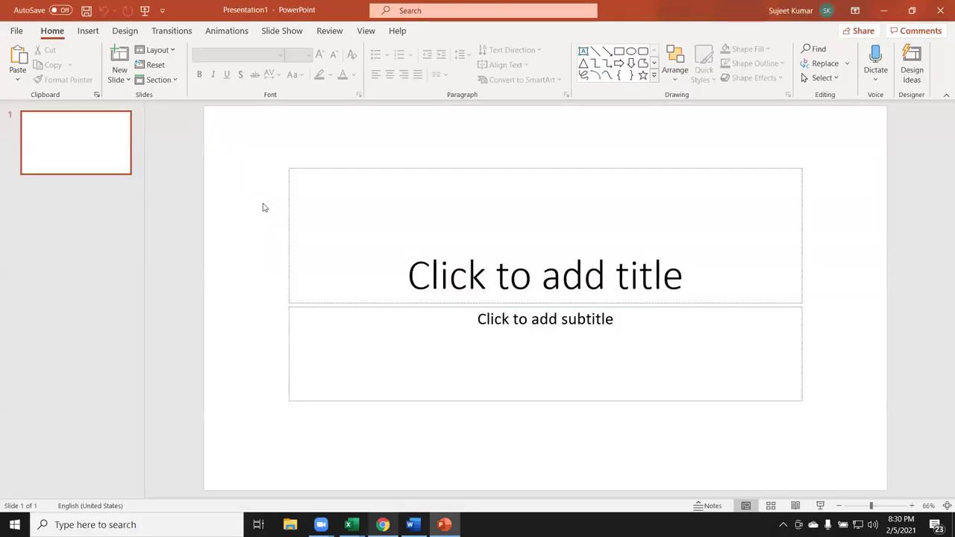
click(338, 163)
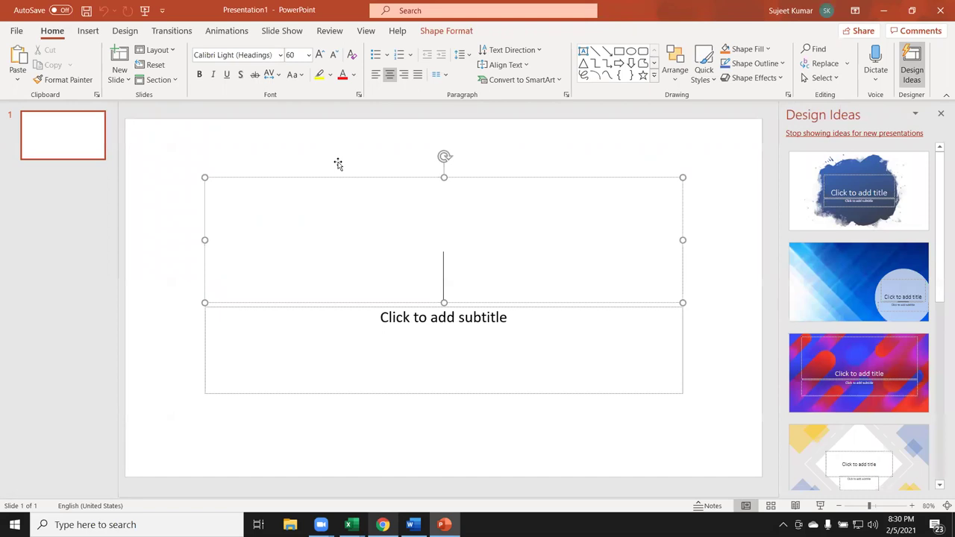
click(317, 176)
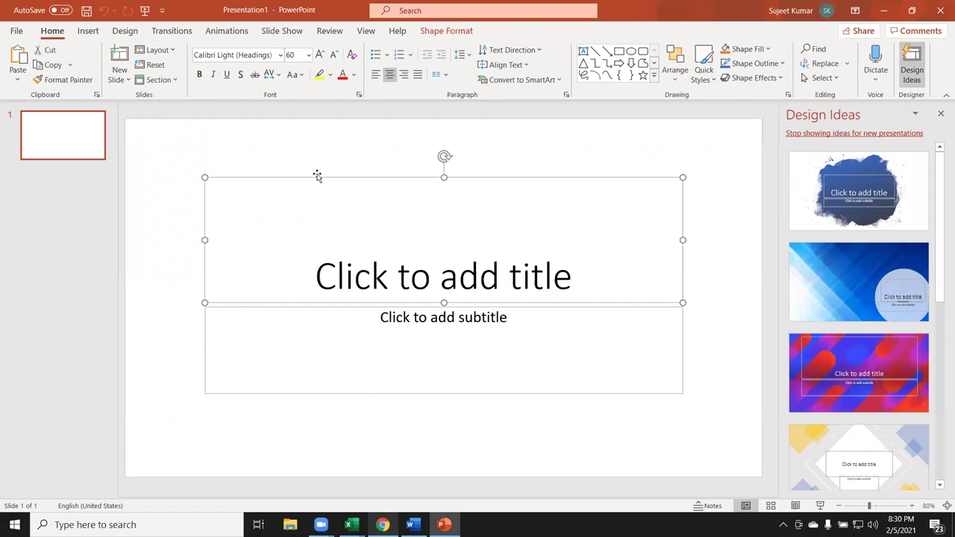
click(317, 176)
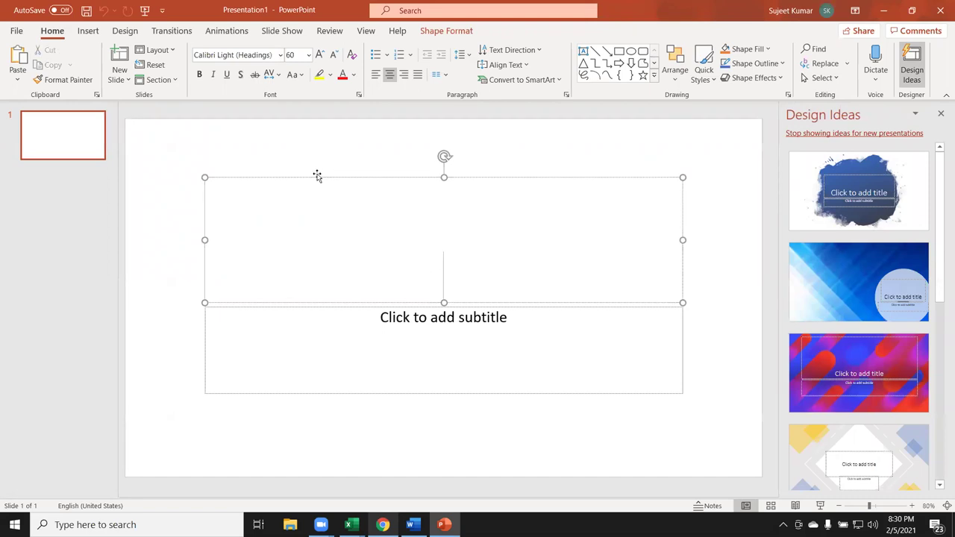
click(317, 176)
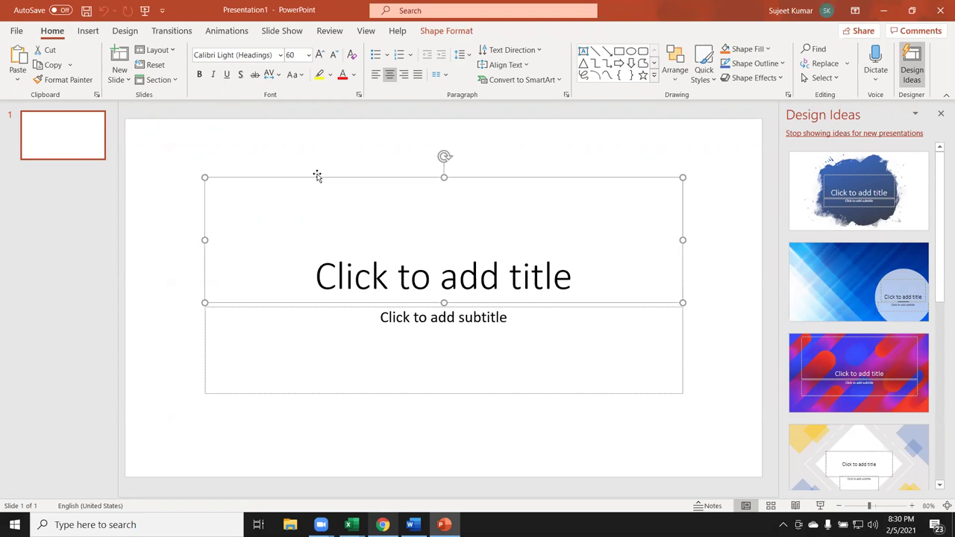
key(Delete)
Delete the empty subtitle placeholder so slide 1 is completely blank
click(387, 306)
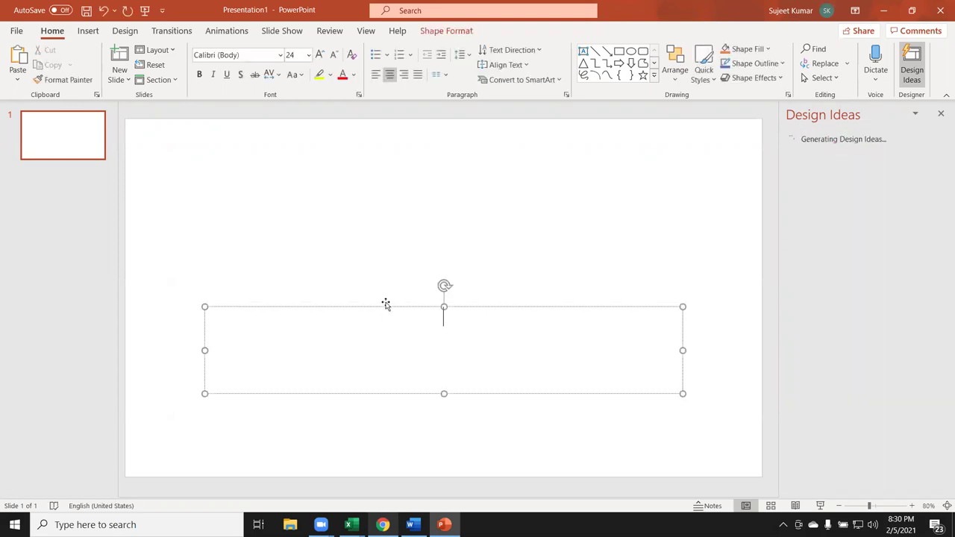
click(386, 303)
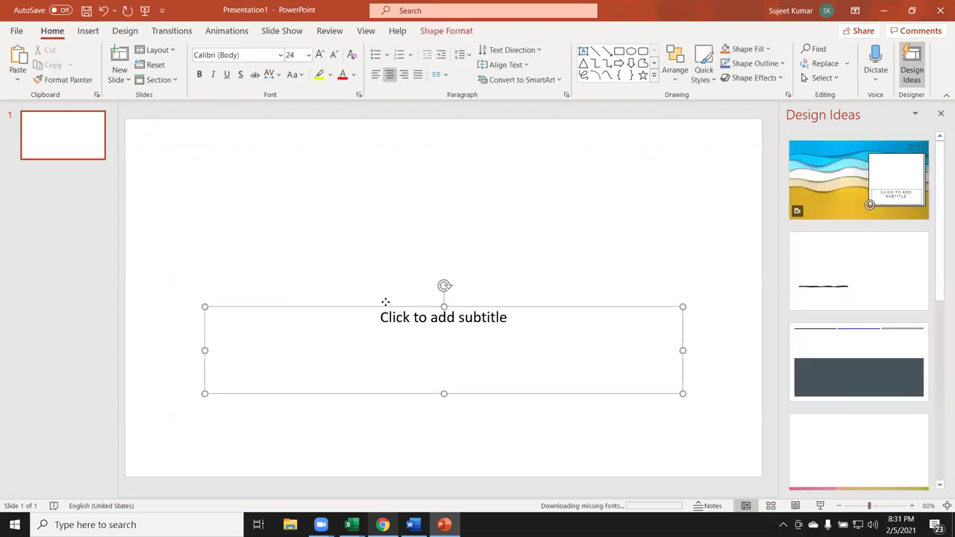
key(Delete)
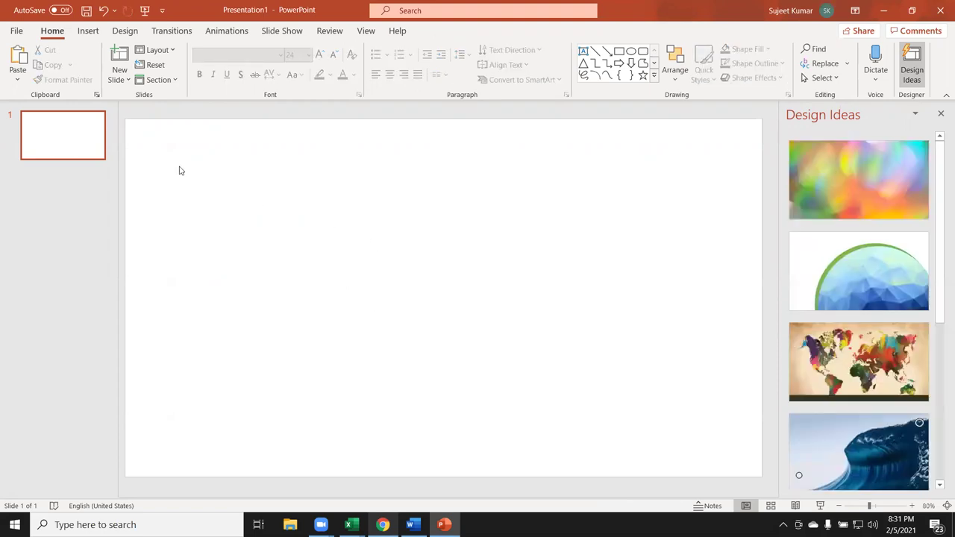
Paste the copied Name/Sales table onto slide 1 as a linked Excel object
click(17, 77)
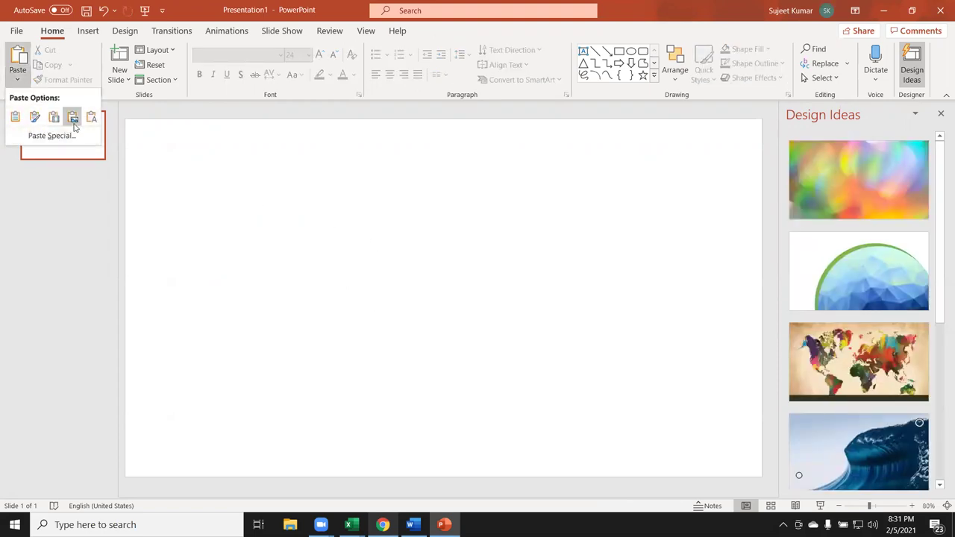
click(46, 136)
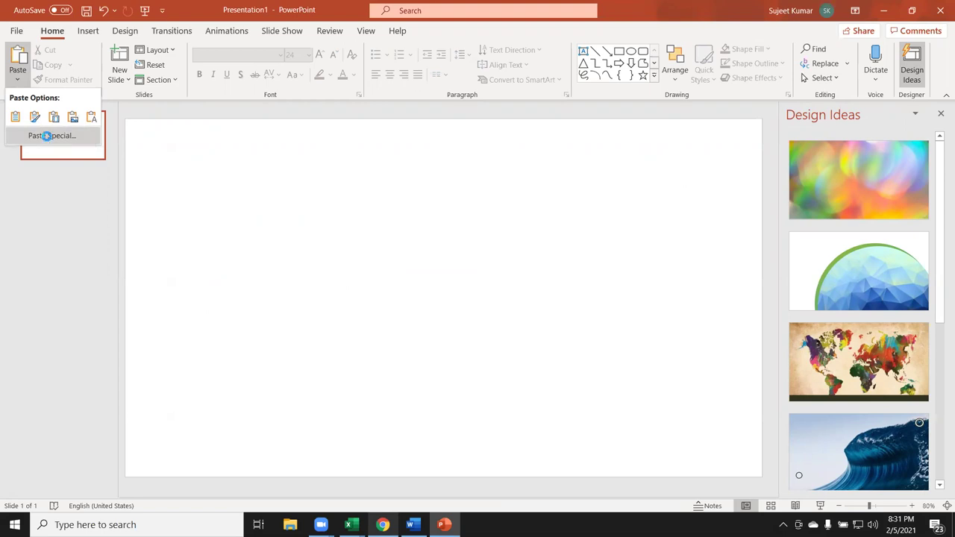
click(328, 230)
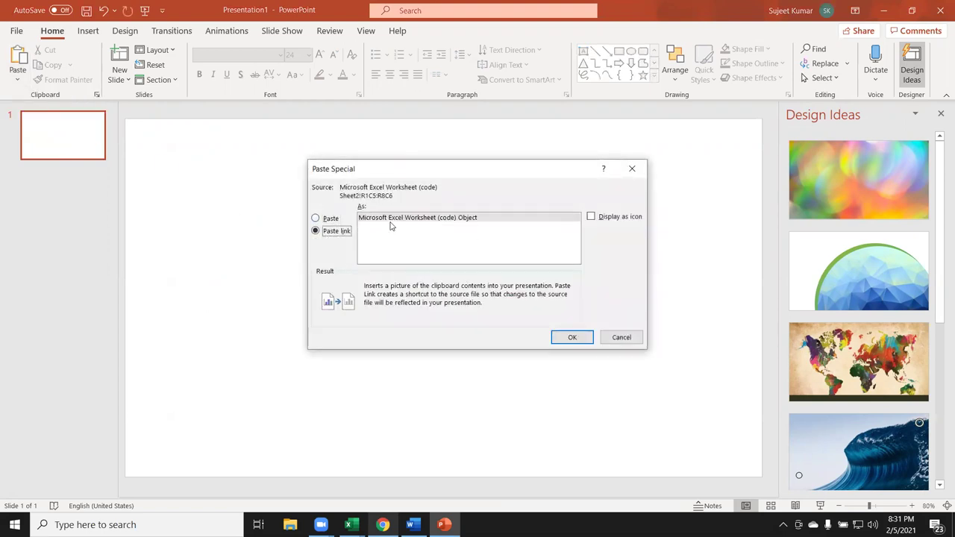
click(570, 338)
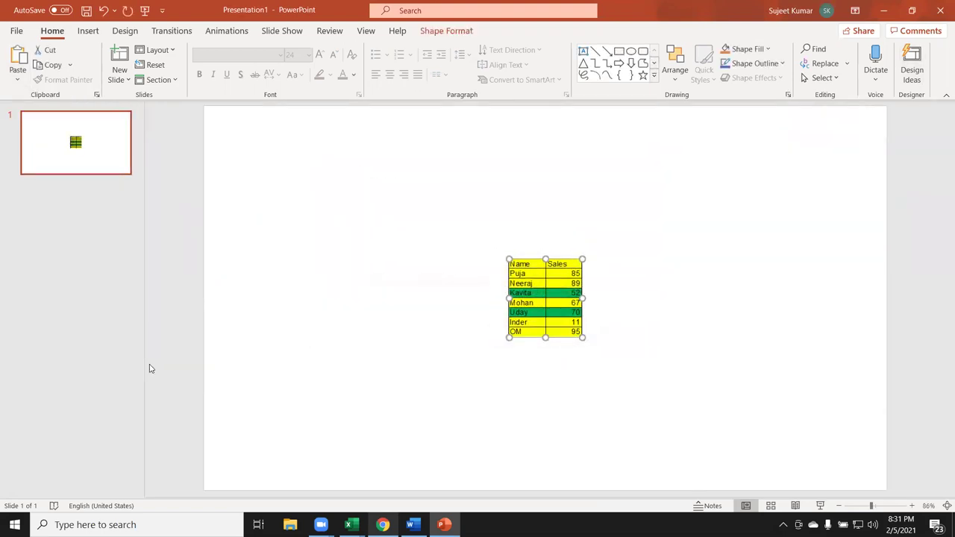
Enlarge the linked table on the slide, then close the presentation
mouse_move(582, 337)
mouse_down()
mouse_move(621, 365)
mouse_move(448, 301)
mouse_up()
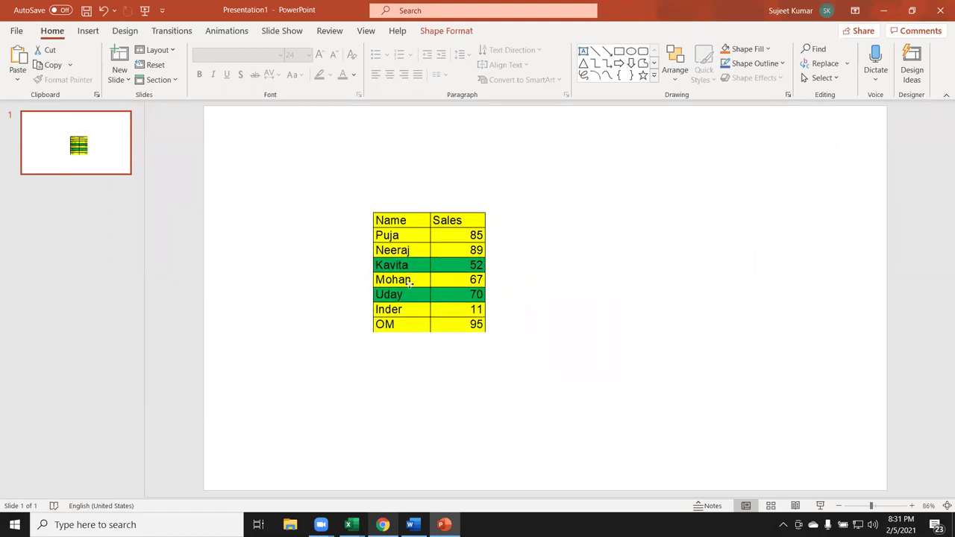
click(572, 338)
click(940, 15)
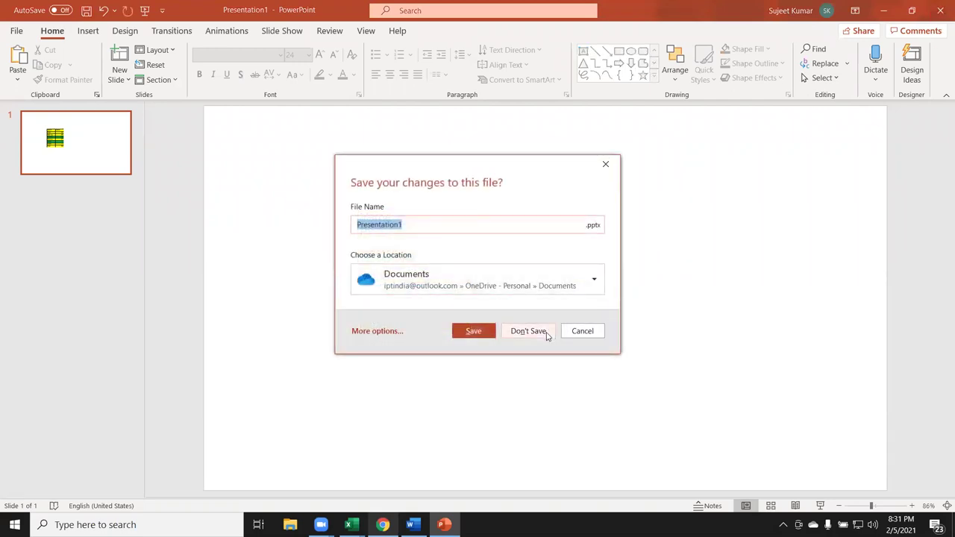
Close PowerPoint without saving and launch Outlook from the Start menu search
click(547, 335)
key(super)
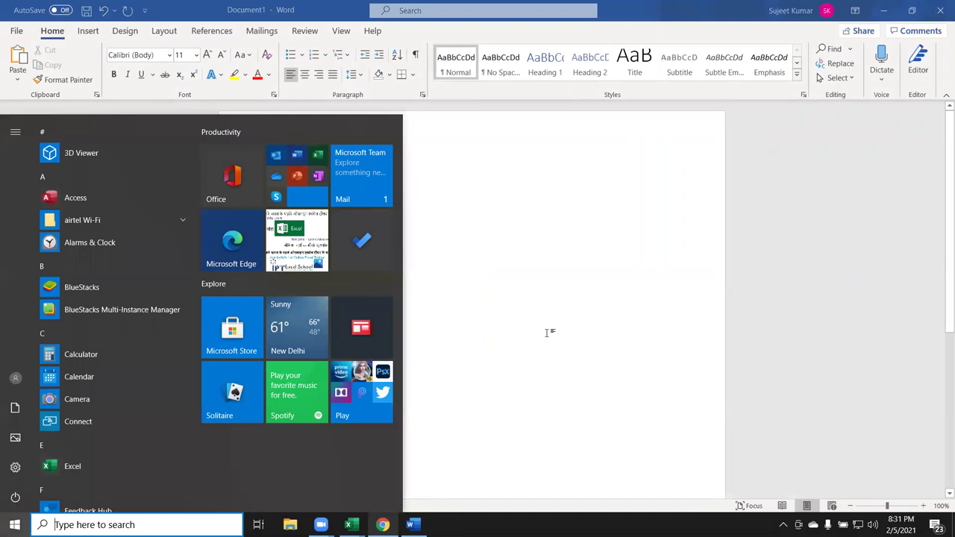
text(o)
key(Return)
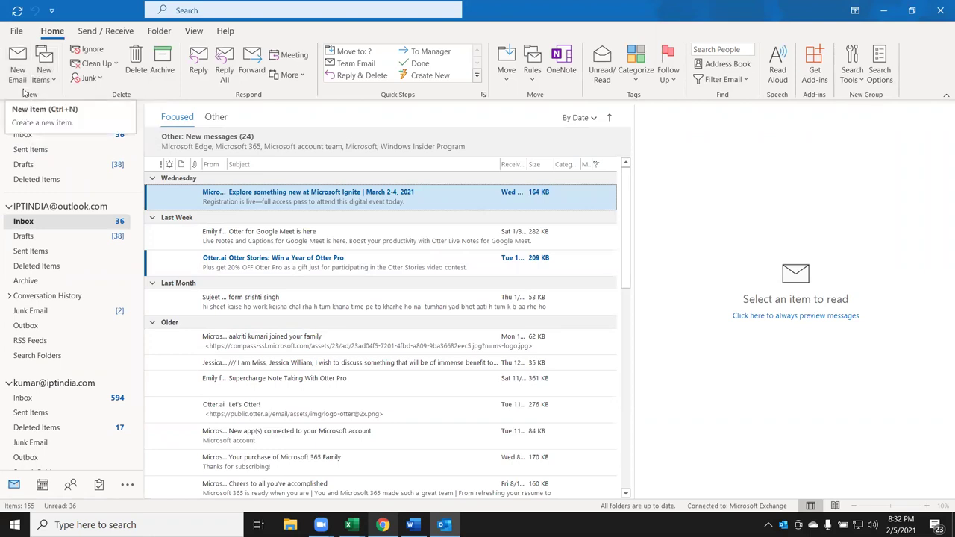
Start a new email to the suggested recent contact with the subject 'Sales Update'
click(29, 80)
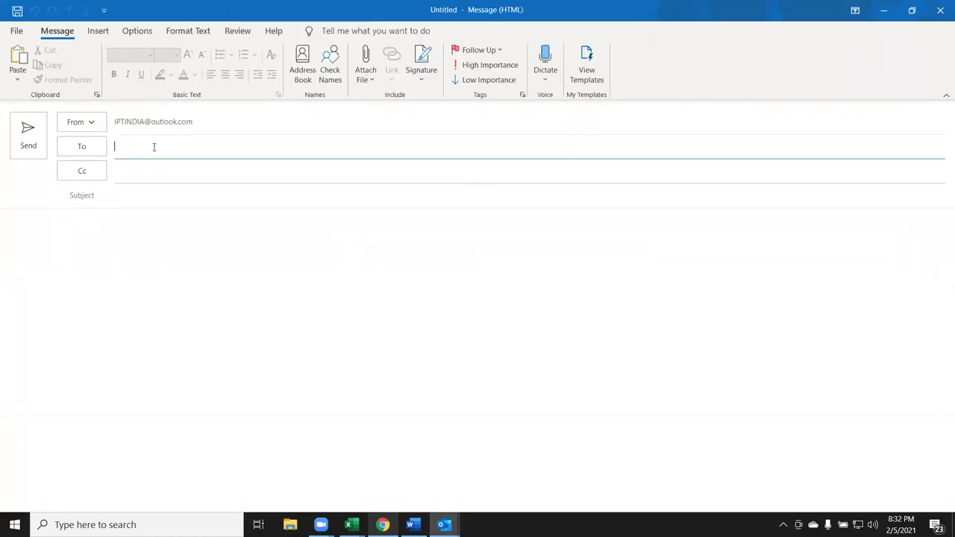
text(ip)
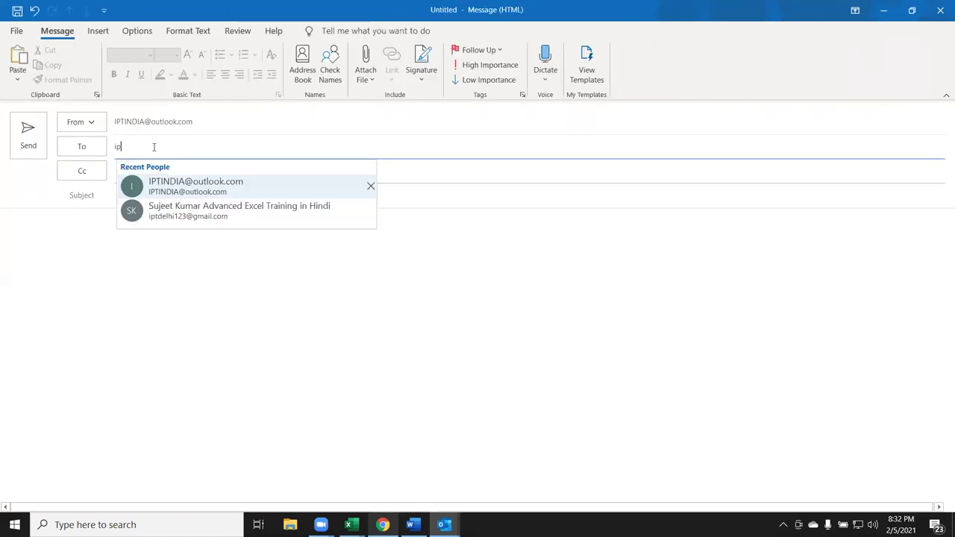
click(212, 188)
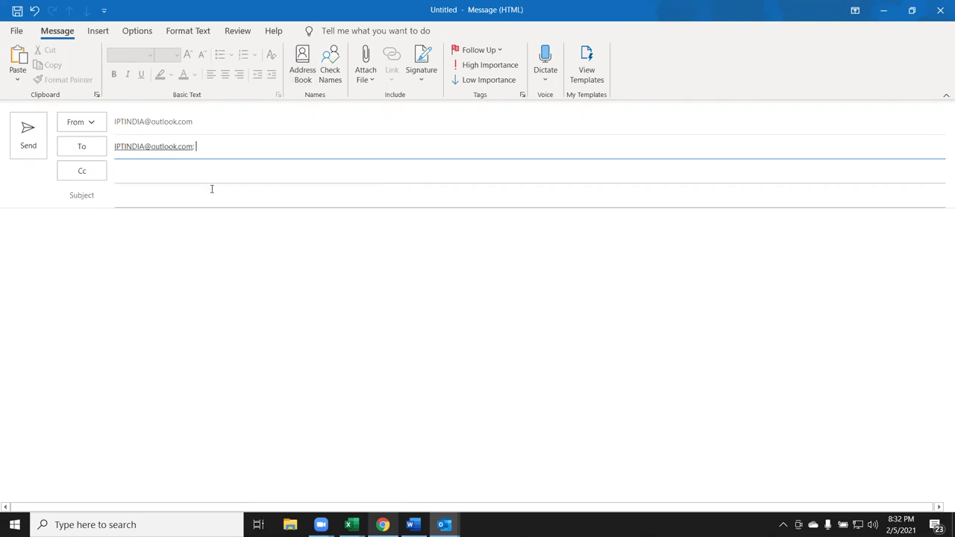
click(189, 197)
text(Sales Update)
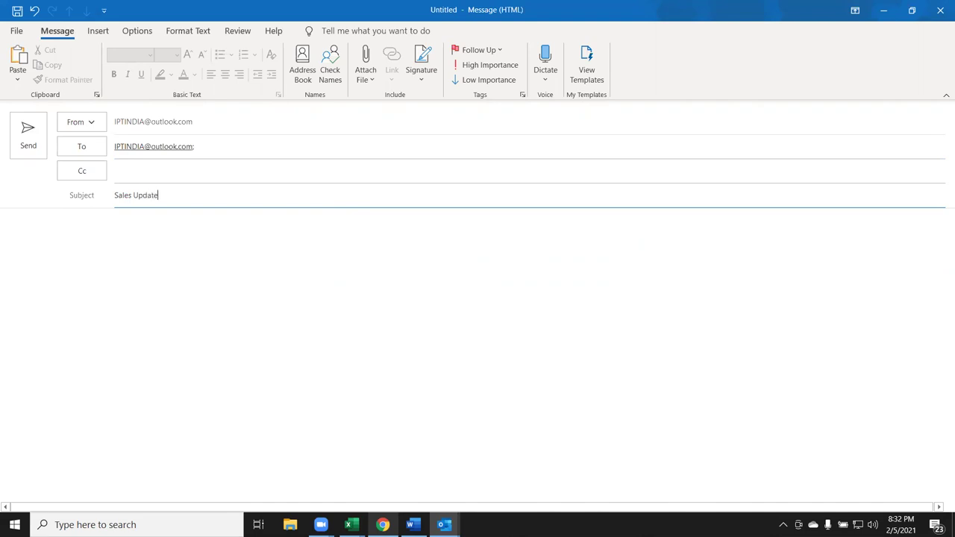
click(100, 230)
Write the body 'Dear All, Bellow are sales update please check', signed 'Regards' with the sender's name
text(Dear Allm)
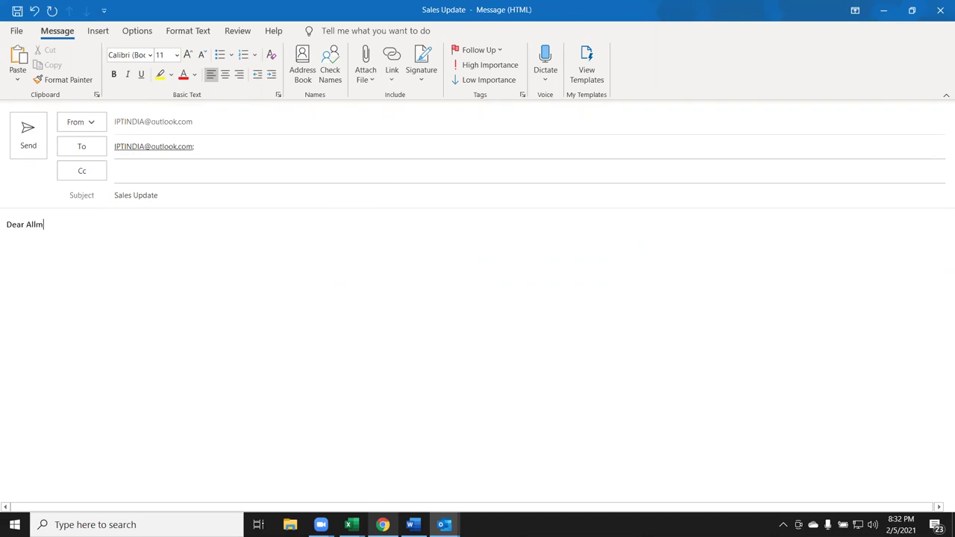
key(BackSpace)
text(regard)
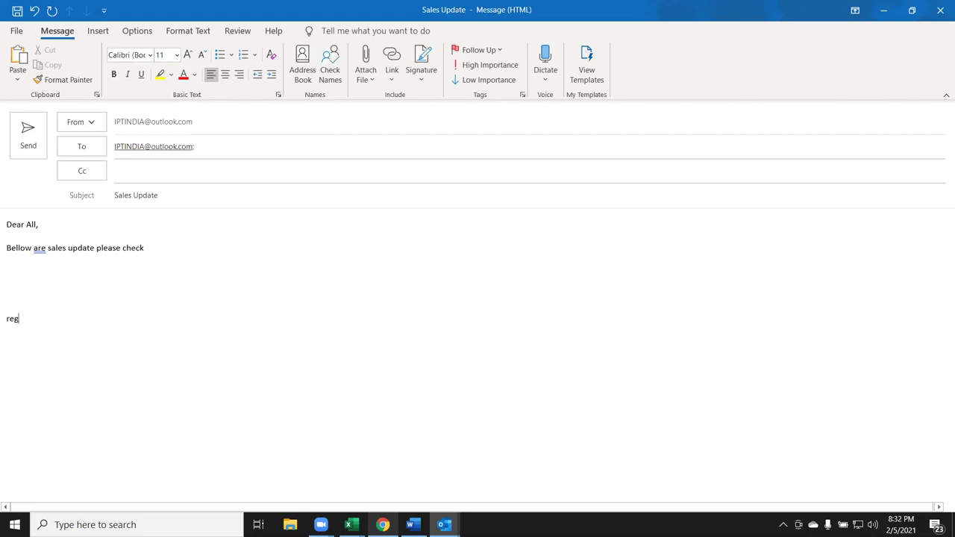
text(s)
key(Return)
Switch to the Book7 workbook to check the copied range, then return to the email
key(alt+Tab)
key(alt+Tab)
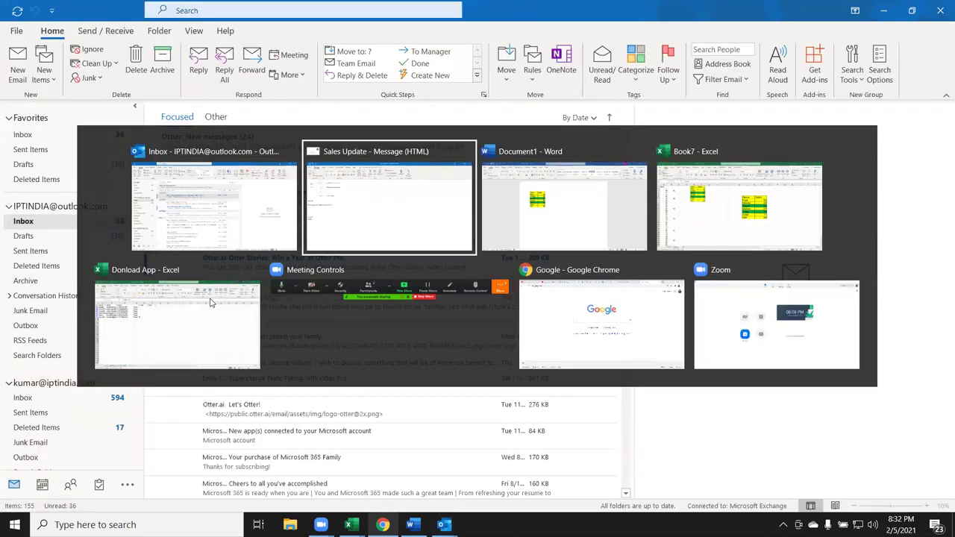
key(Tab)
key(Tab)
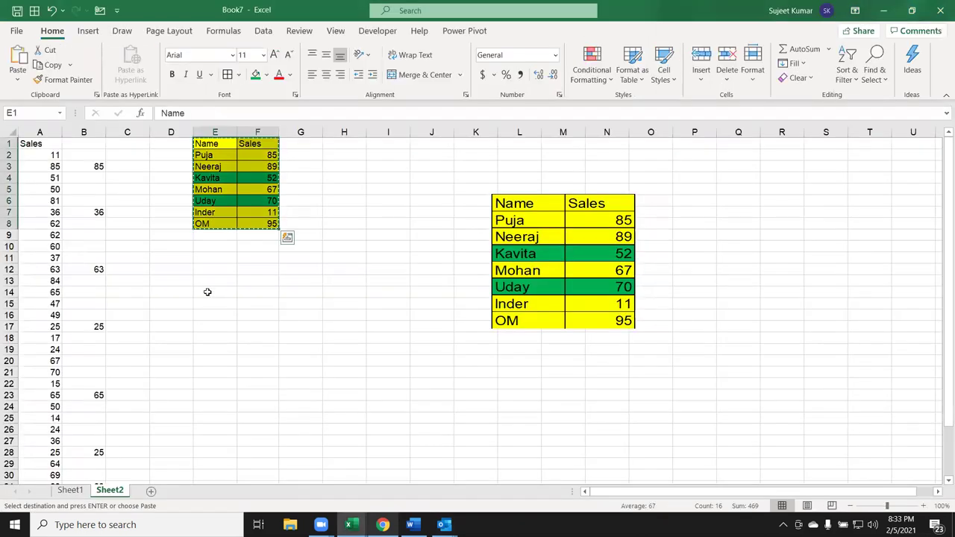
key(alt+Tab)
key(Tab)
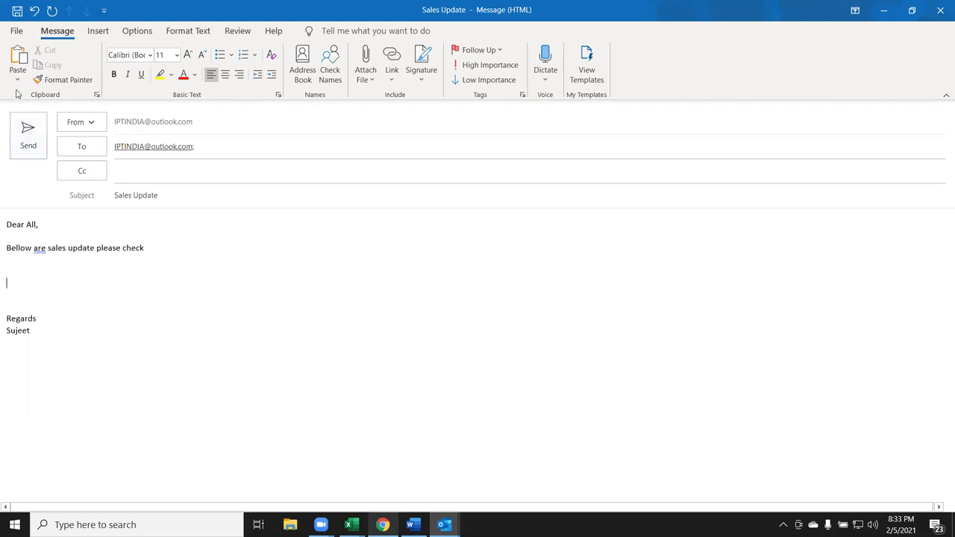
Paste the table into the email body as a linked Microsoft Excel Worksheet Object
click(18, 78)
click(36, 138)
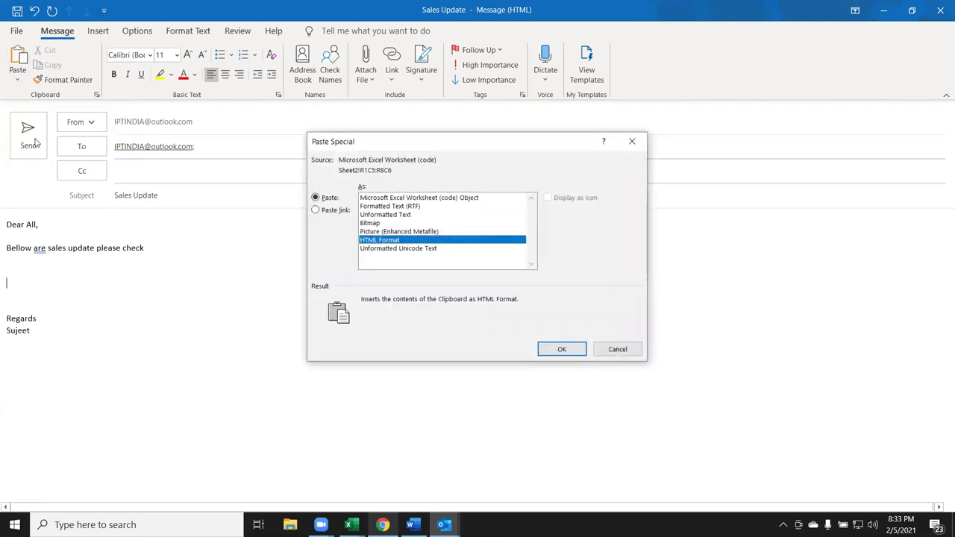
click(344, 210)
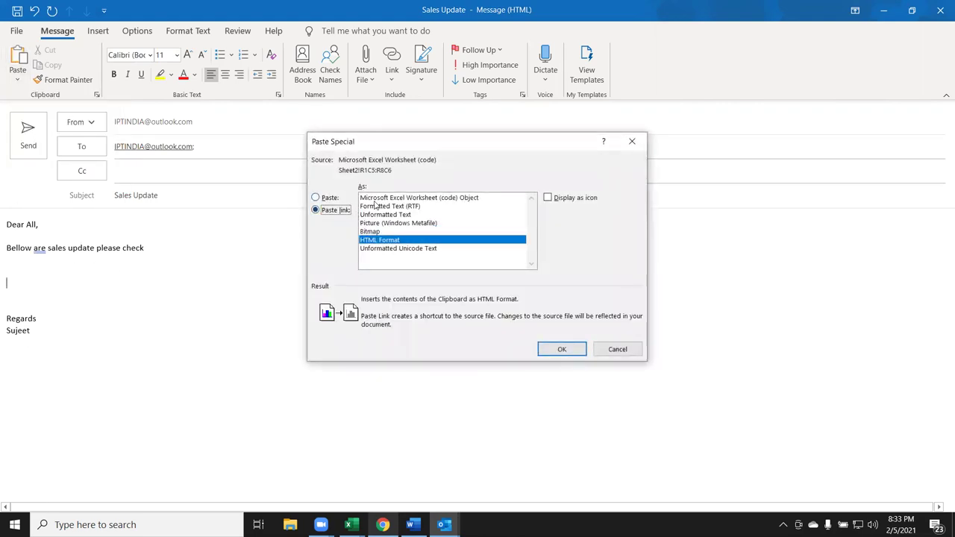
click(377, 199)
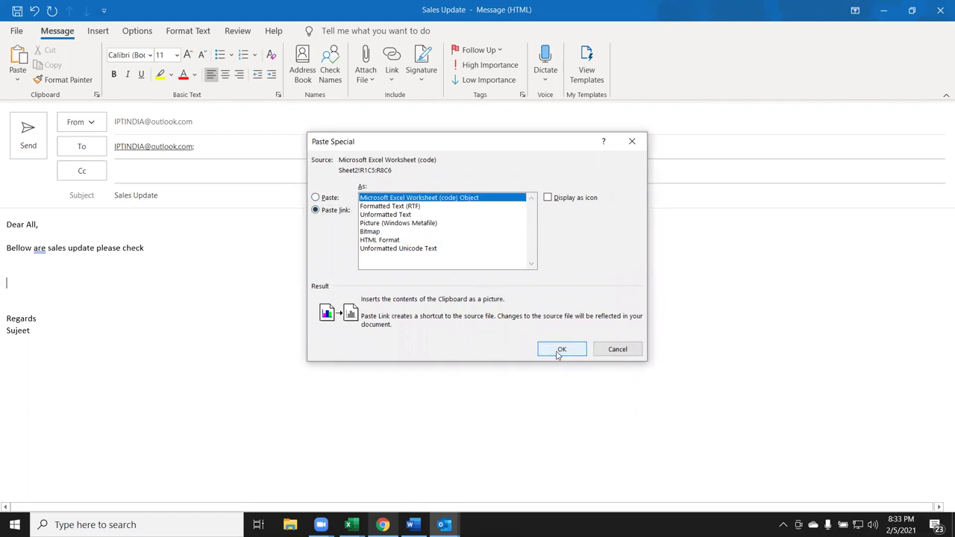
click(556, 349)
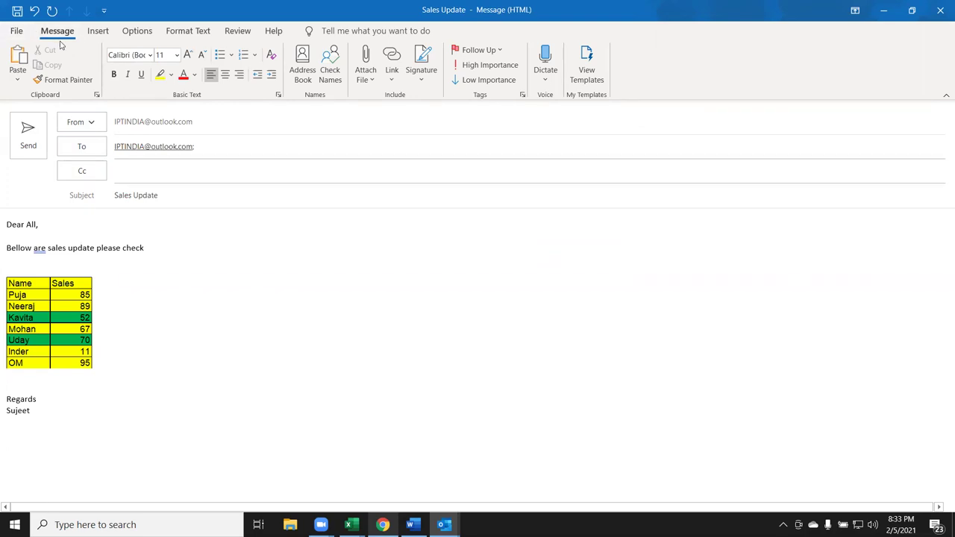
Save the email as Outlook Template 'Sales Update' in Documents, then send it
click(15, 31)
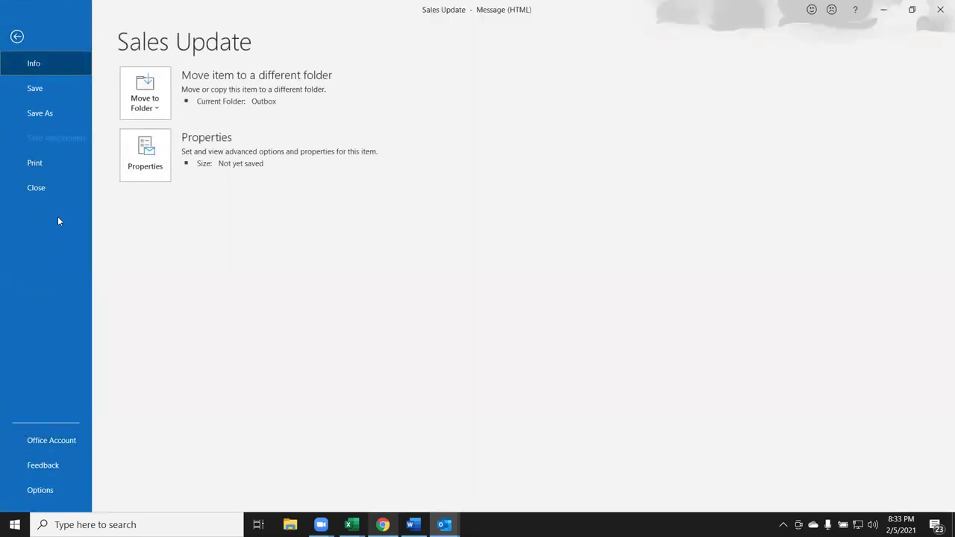
key(Escape)
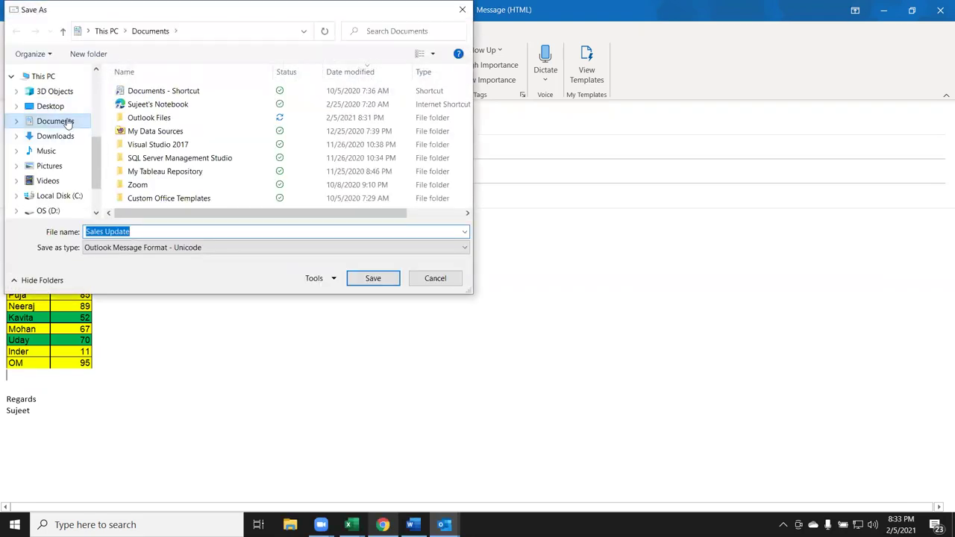
click(60, 121)
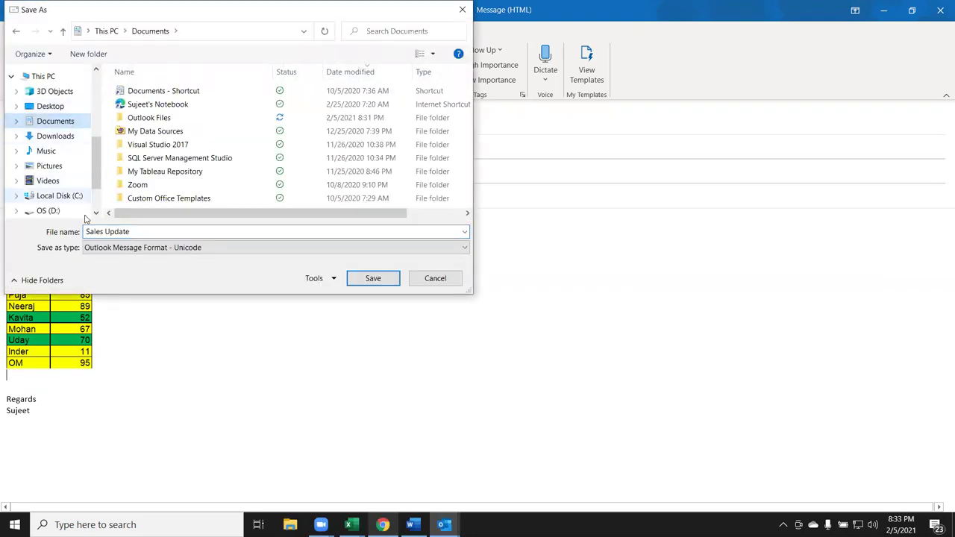
click(111, 247)
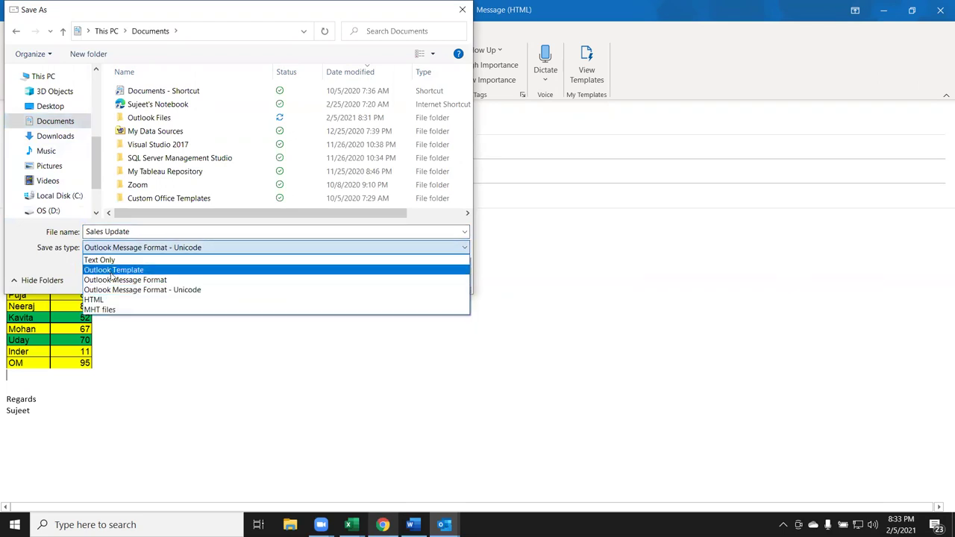
click(112, 270)
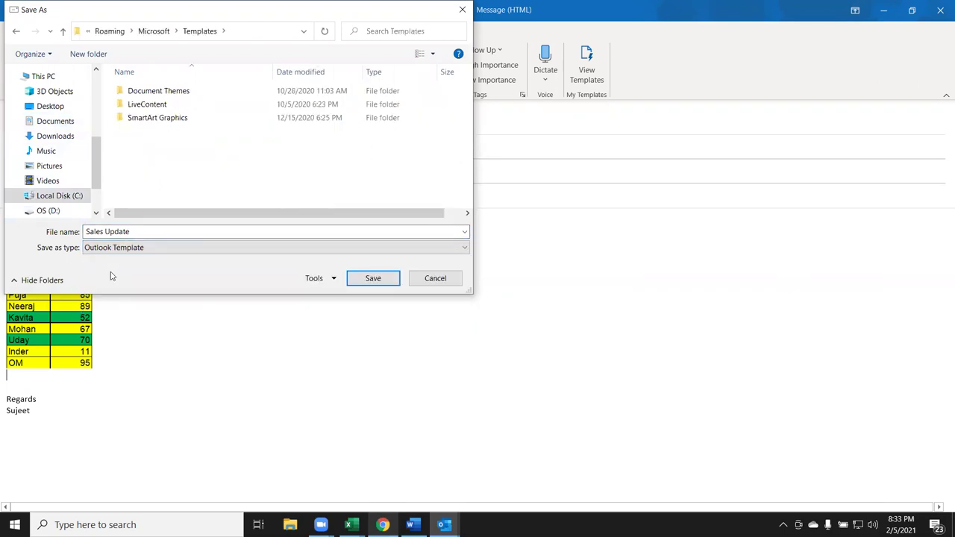
click(56, 120)
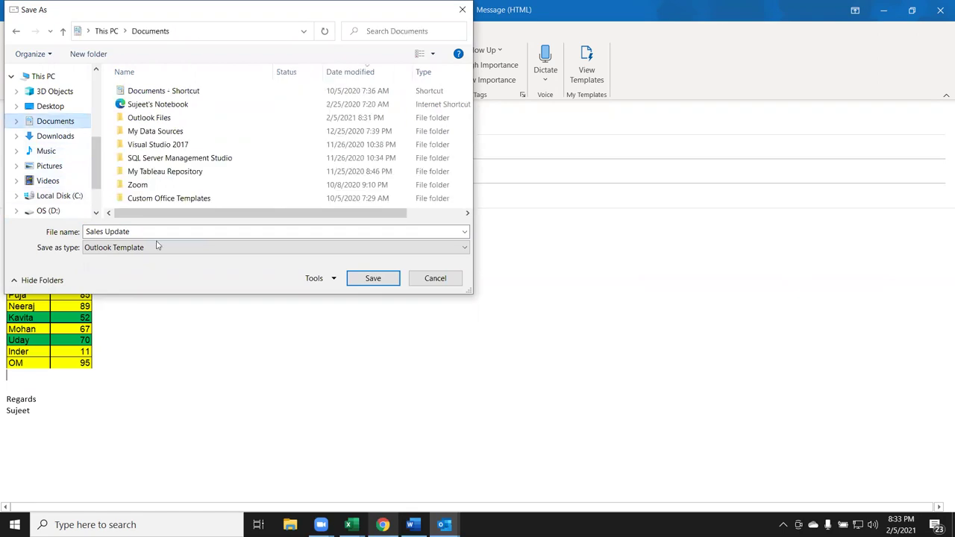
click(387, 281)
click(34, 145)
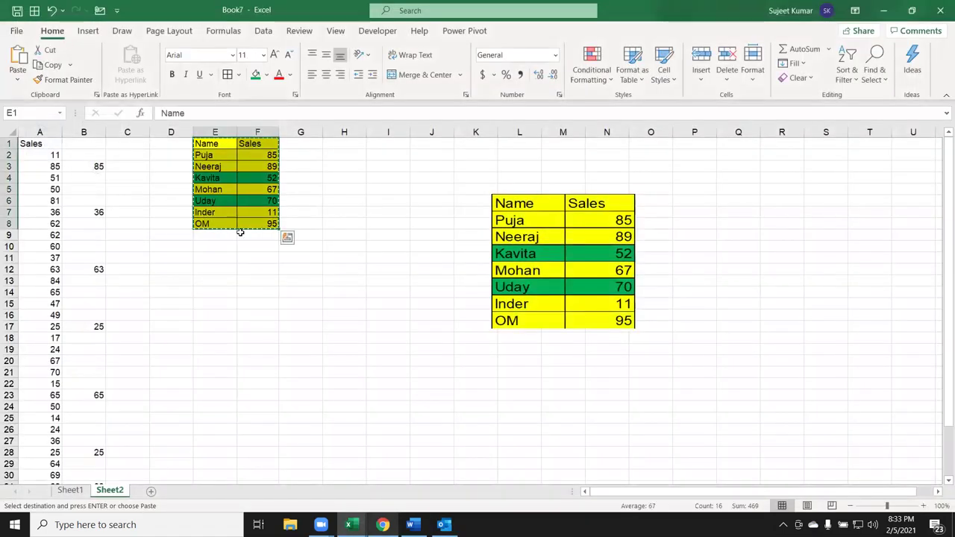
Fill the Name/Sales table in E1:F8 green, then minimise everything to the desktop
drag(209, 143, 255, 224)
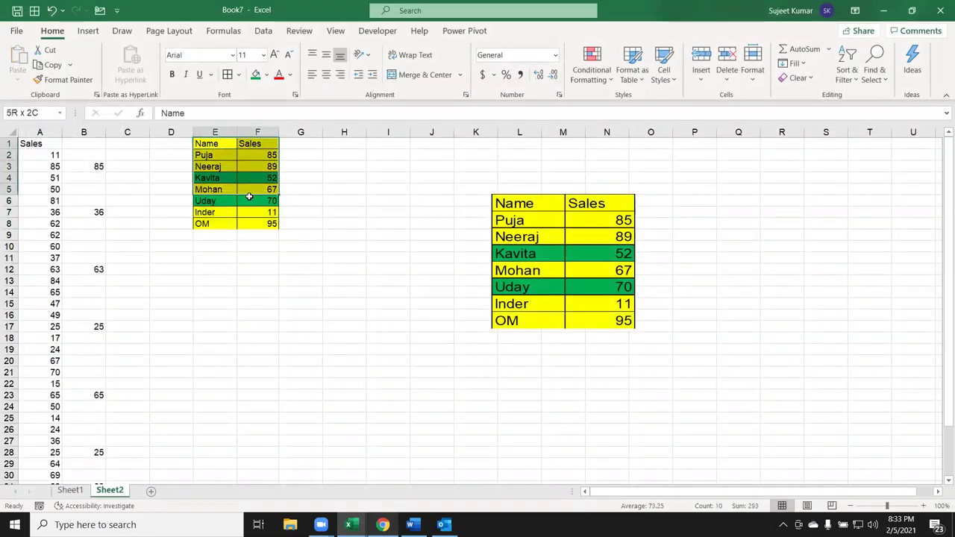
click(255, 73)
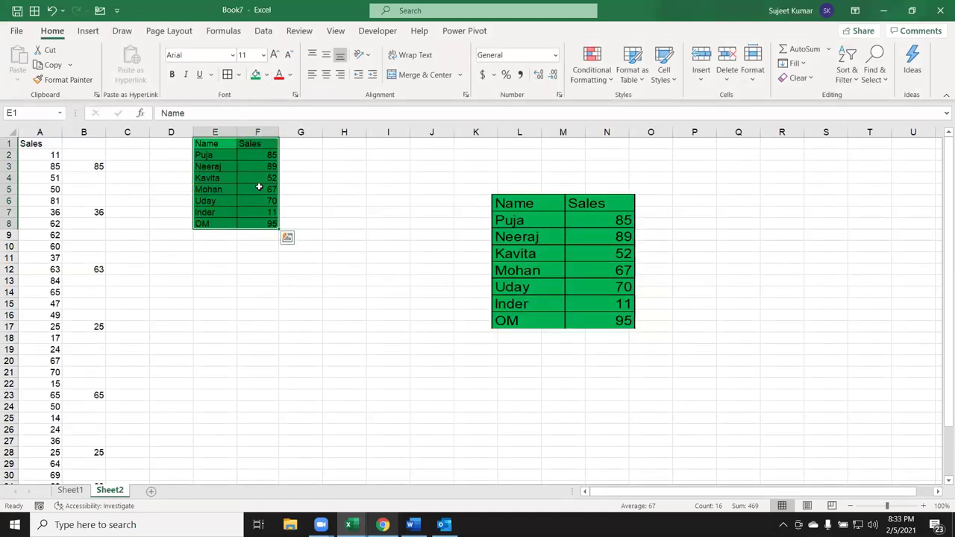
key(super+d)
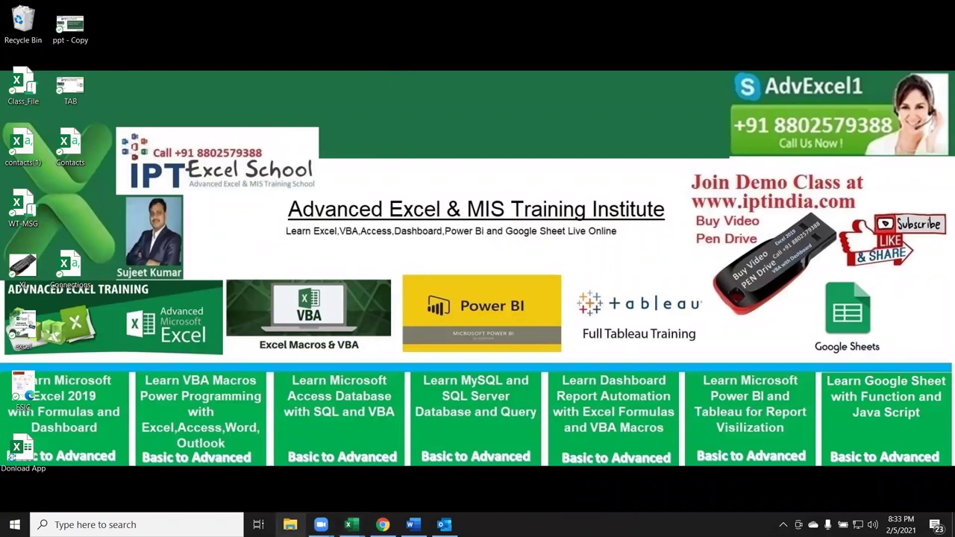
Open the Sales Update message from Documents, accept the link update, and select its table
click(277, 512)
click(186, 178)
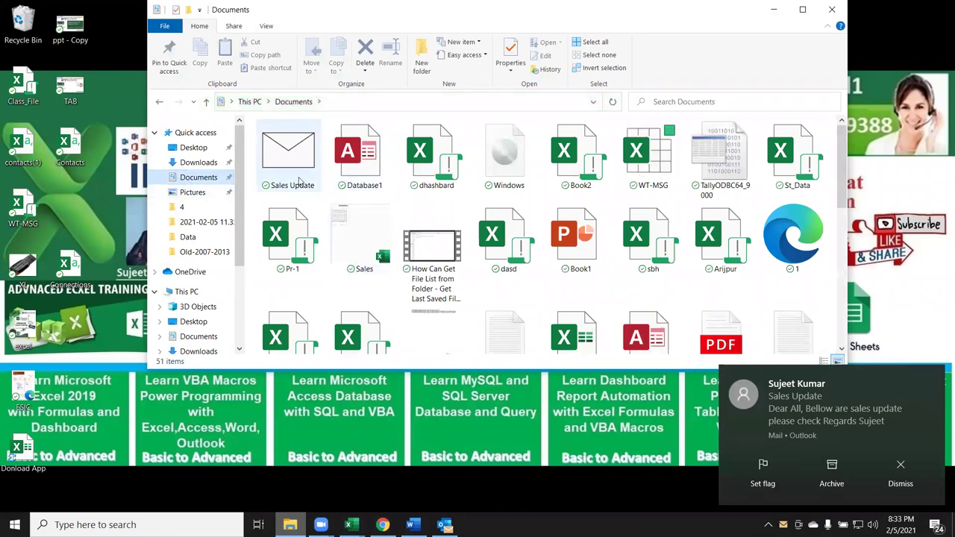
click(288, 153)
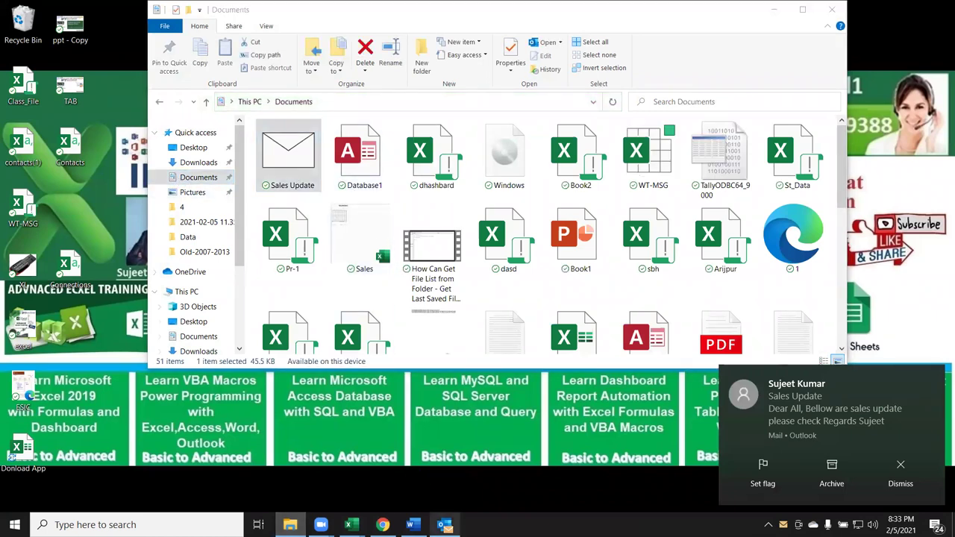
click(458, 298)
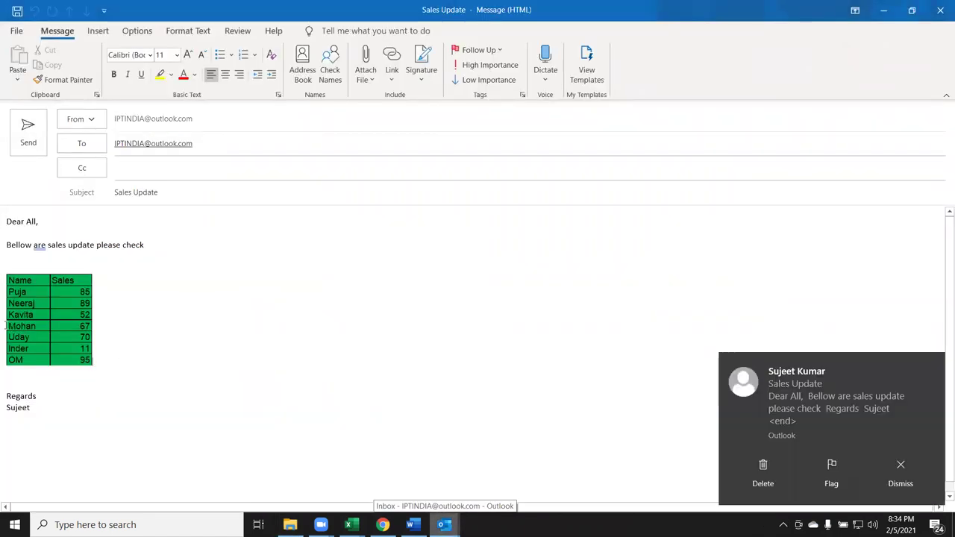
click(12, 268)
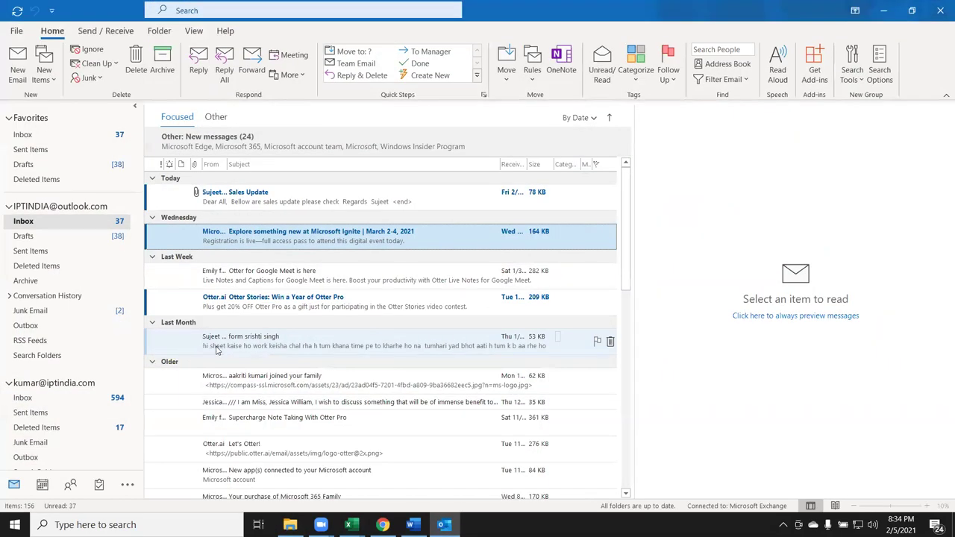
Recolour Book7's E1:F8 table light green, then bring back the Documents folder window
key(alt+Tab)
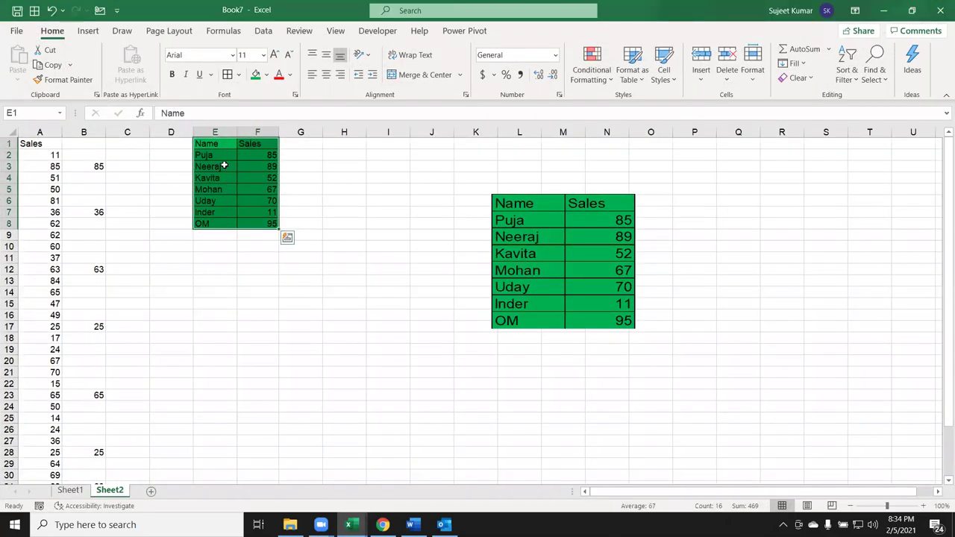
click(267, 75)
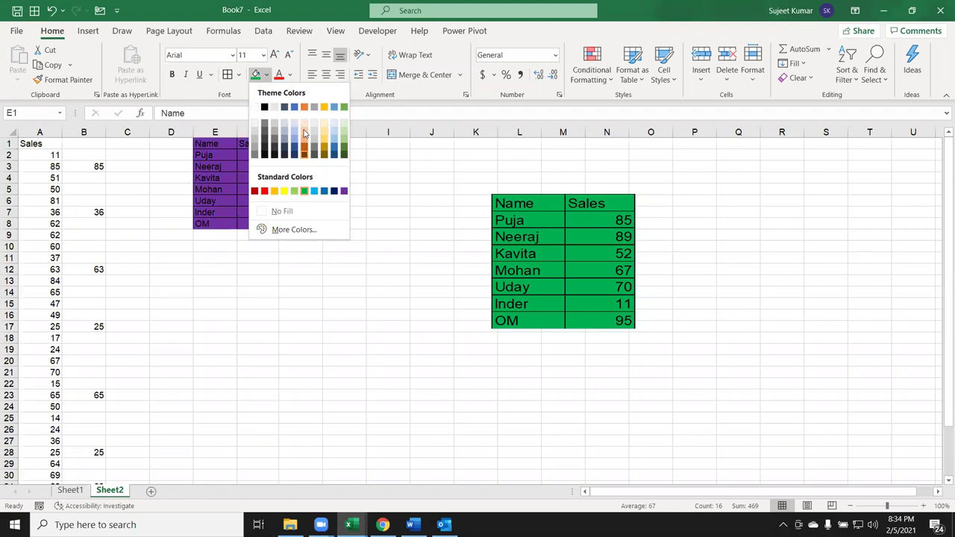
click(294, 191)
click(244, 254)
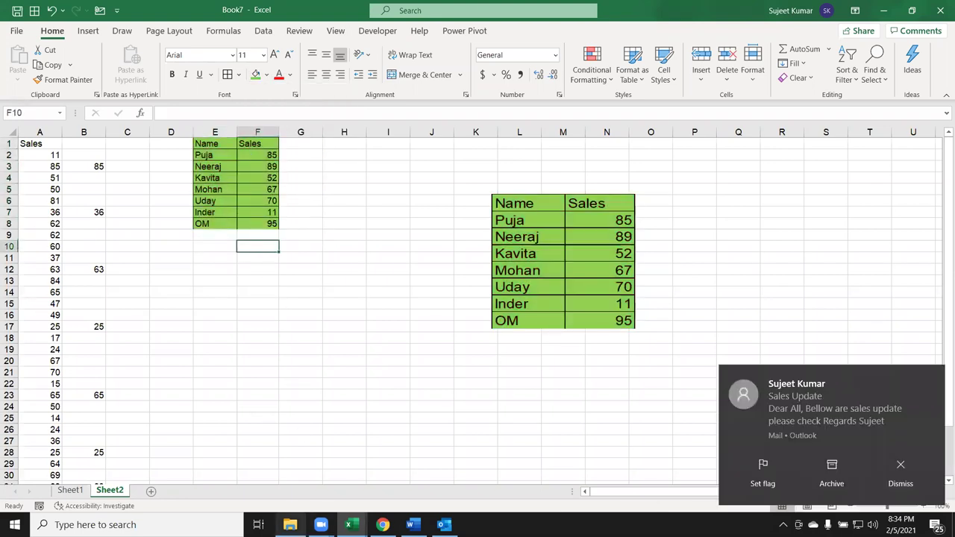
click(290, 525)
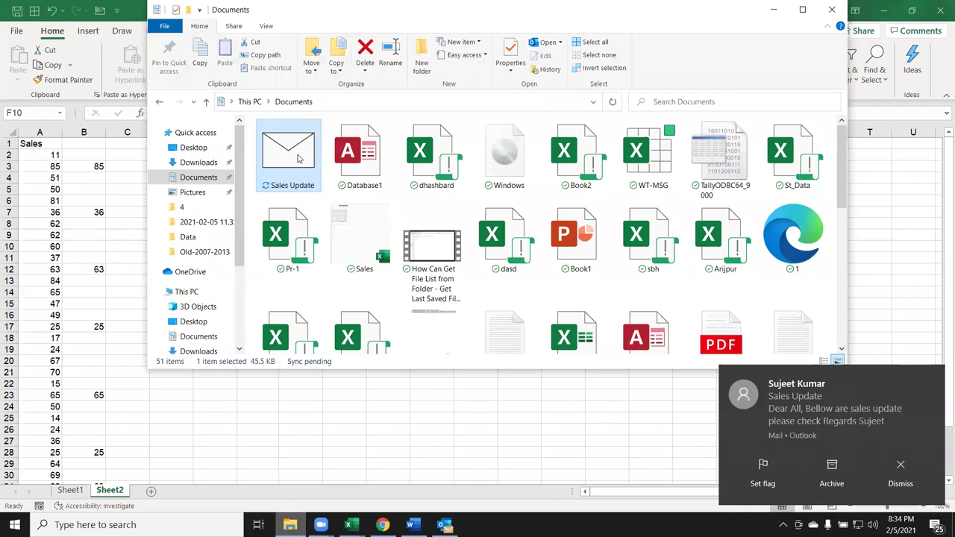
Reopen Sales Update with refreshed links, check the table's link menu, then close without saving
double_click(297, 158)
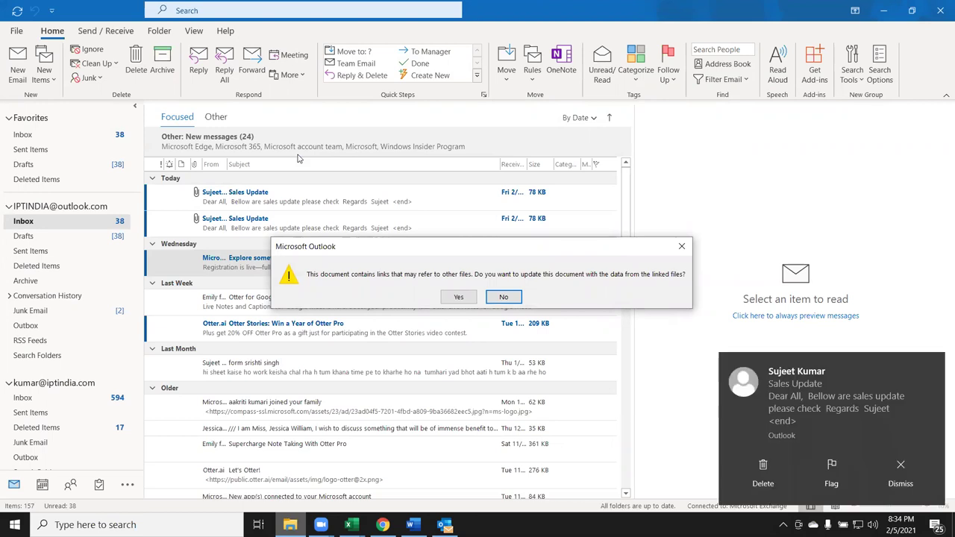
click(458, 298)
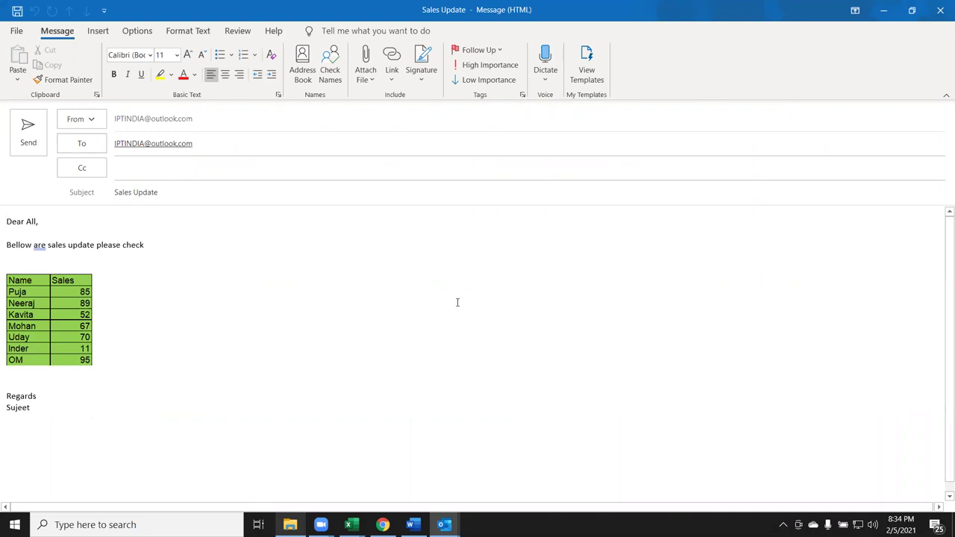
right_click(80, 316)
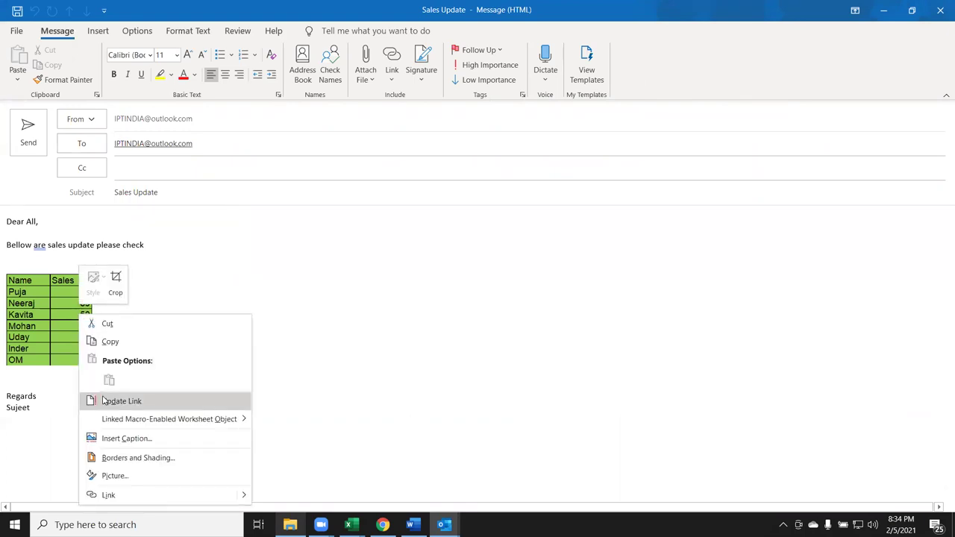
key(Escape)
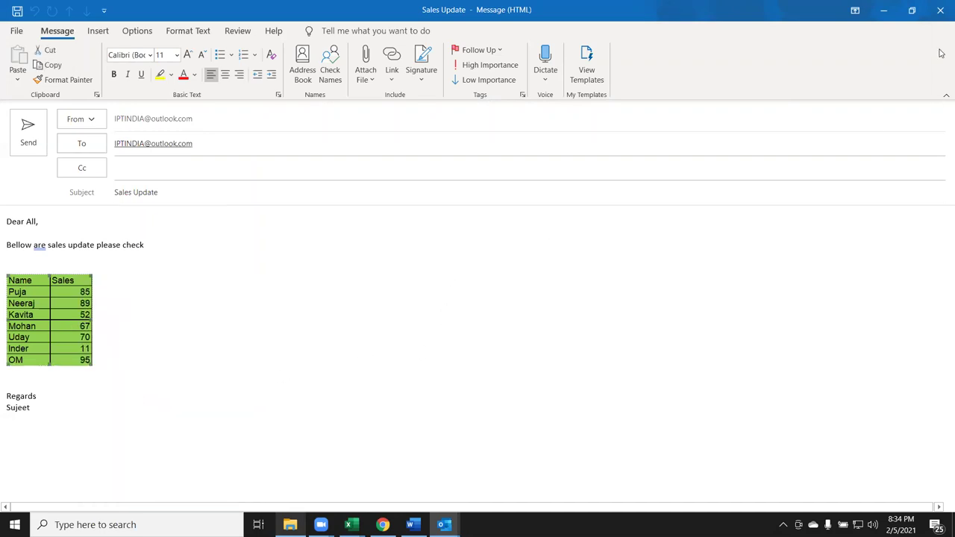
click(940, 17)
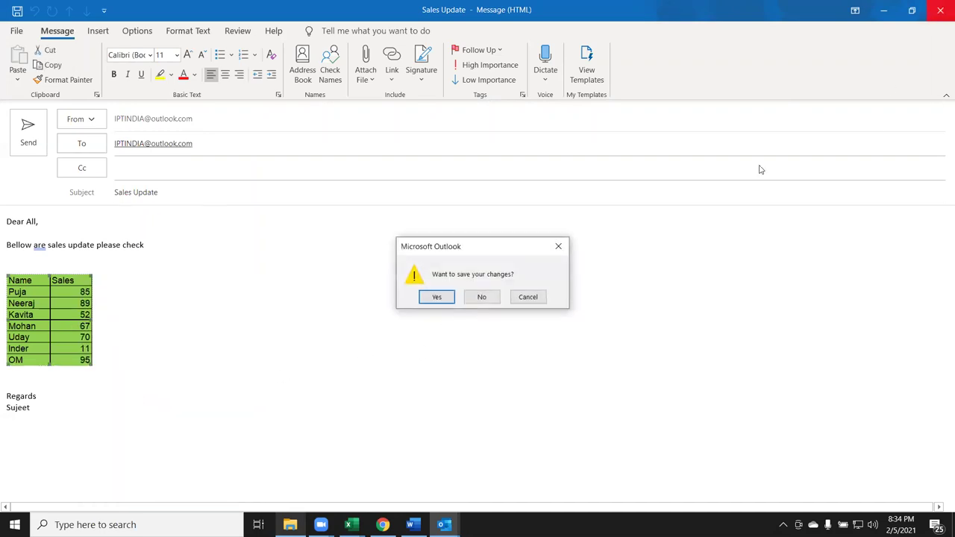
click(483, 296)
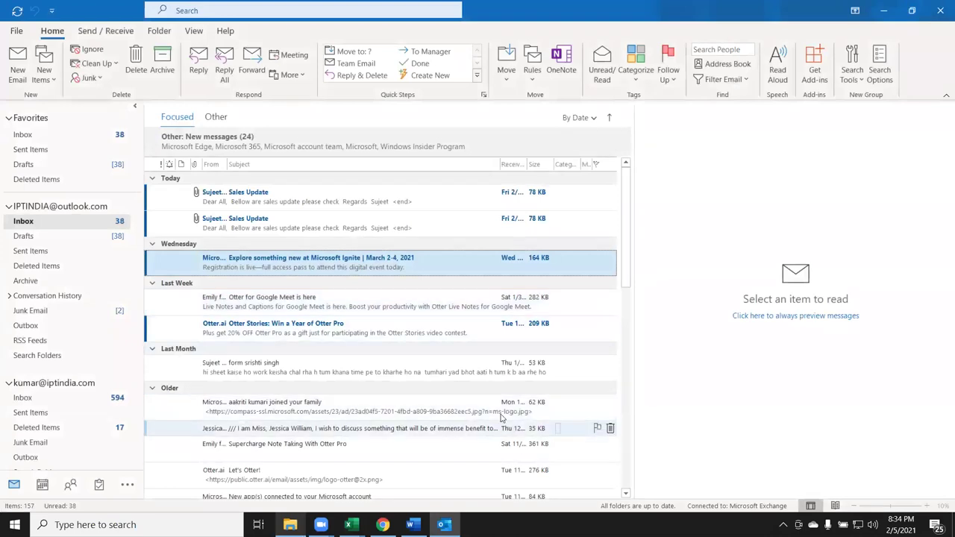
Bring the Book7 workbook forward and check its E1:F8 Name/Sales table
click(348, 525)
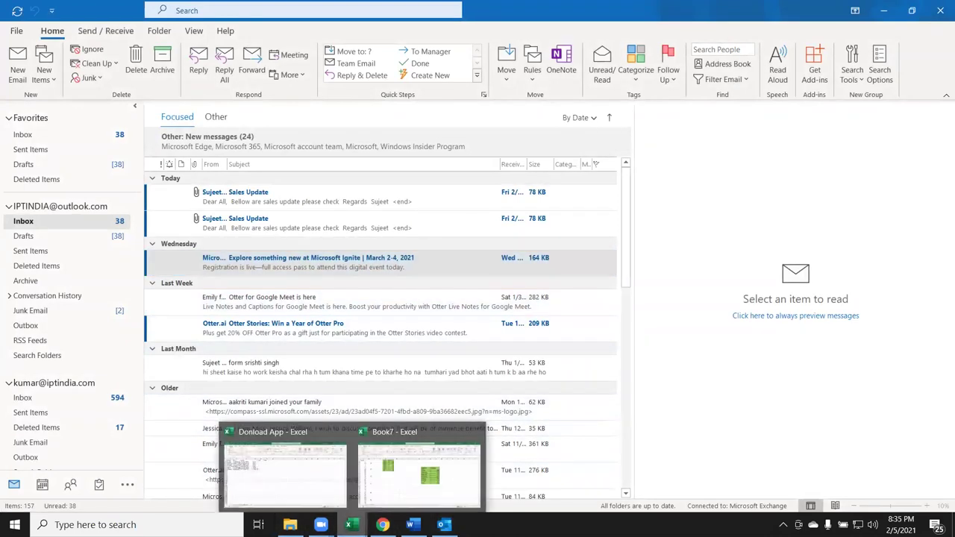
click(396, 491)
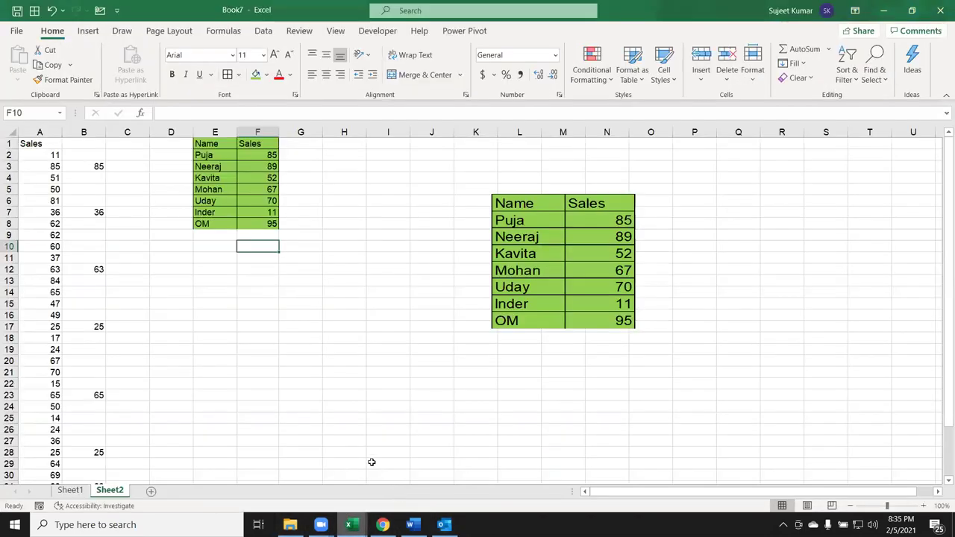
click(160, 407)
drag(217, 144, 269, 224)
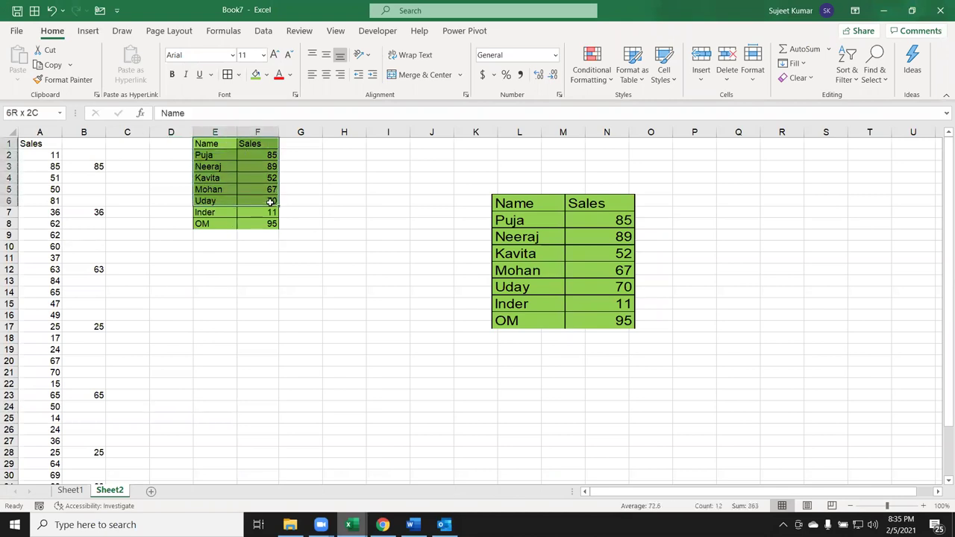
click(251, 270)
In a new workbook, add Name and Sales headers and fill names from Puja down to row 15
key(ctrl+n)
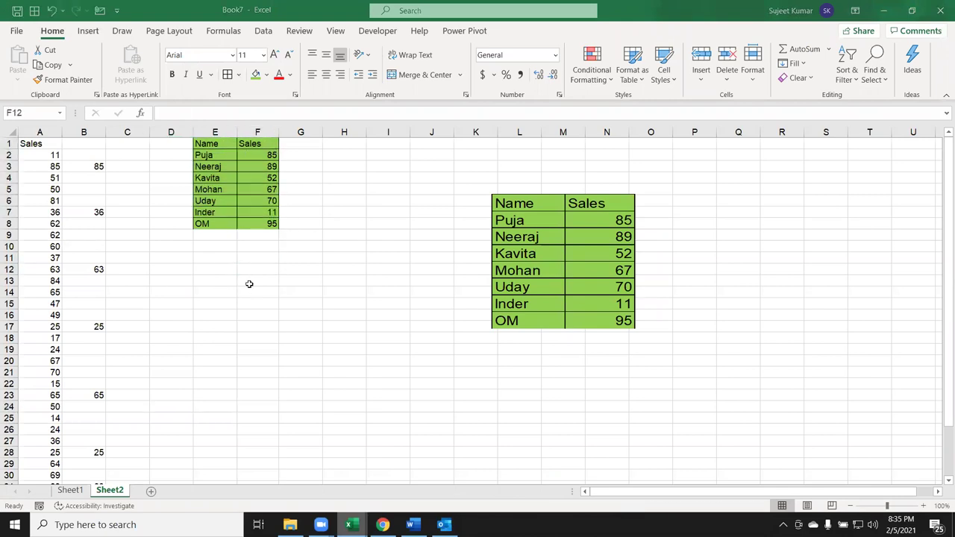
text(Name)
key(Return)
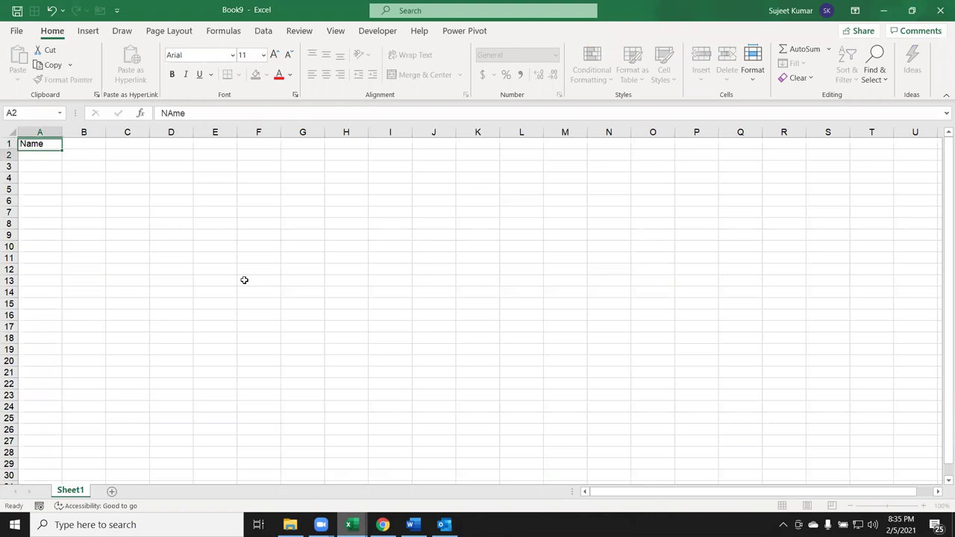
text(Puja)
key(Return)
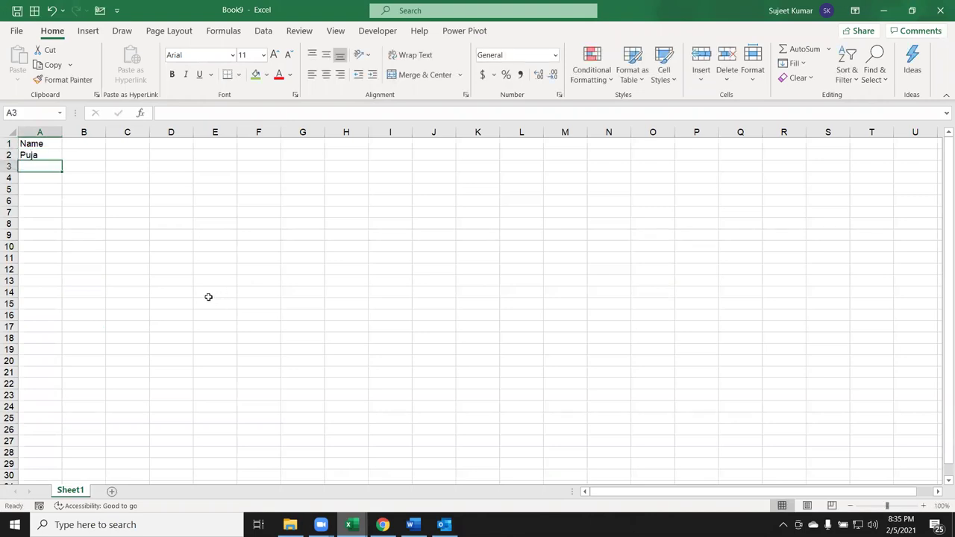
click(58, 155)
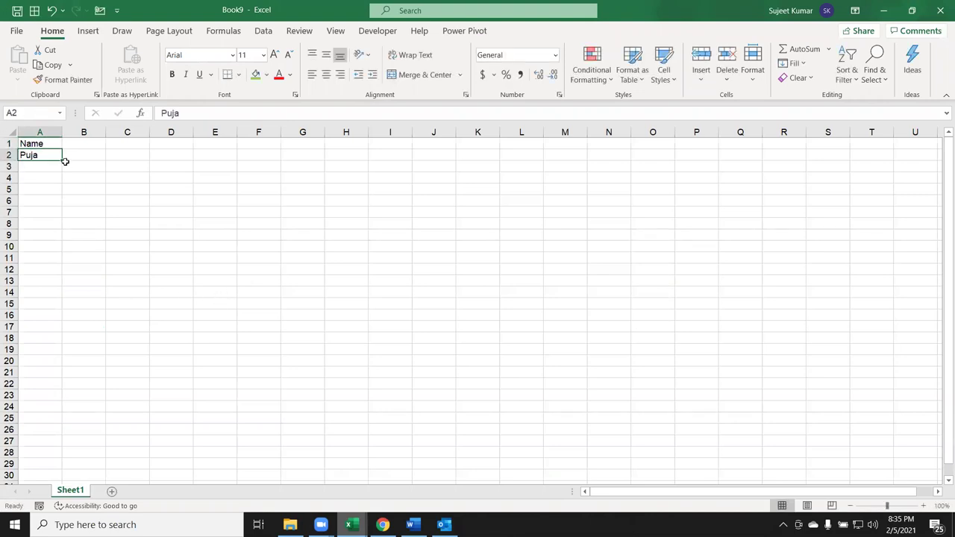
drag(65, 161, 65, 308)
click(80, 142)
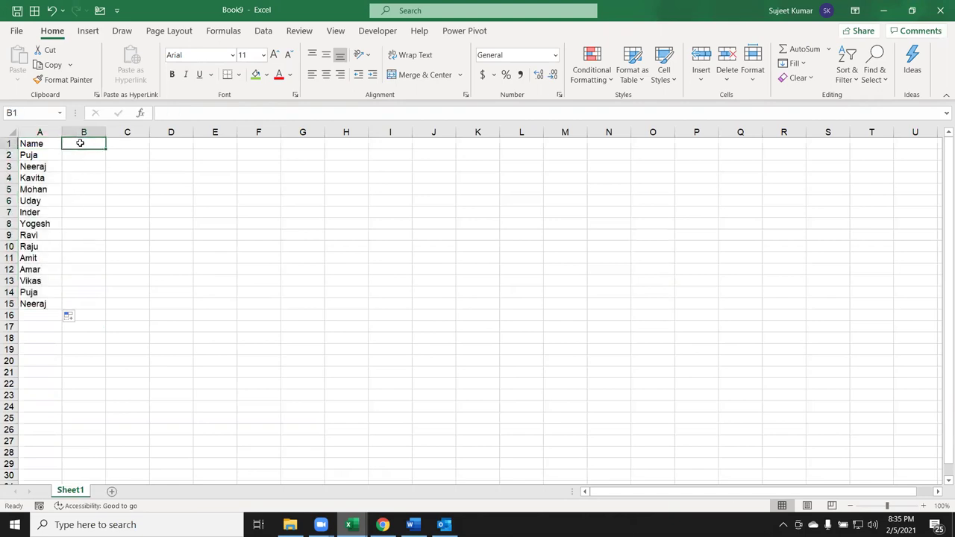
text(Sales)
key(Return)
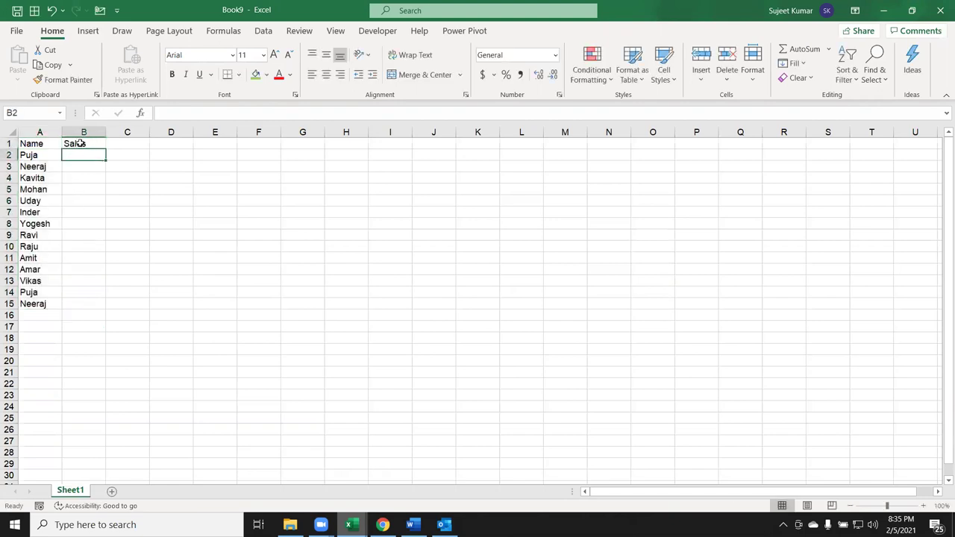
Enter =RANDBETWEEN(10,80) in B2 and fill it down to B15
click(110, 165)
click(89, 154)
double_click(90, 154)
text(=)
text(ra)
key(Down)
key(Down)
key(Down)
key(Tab)
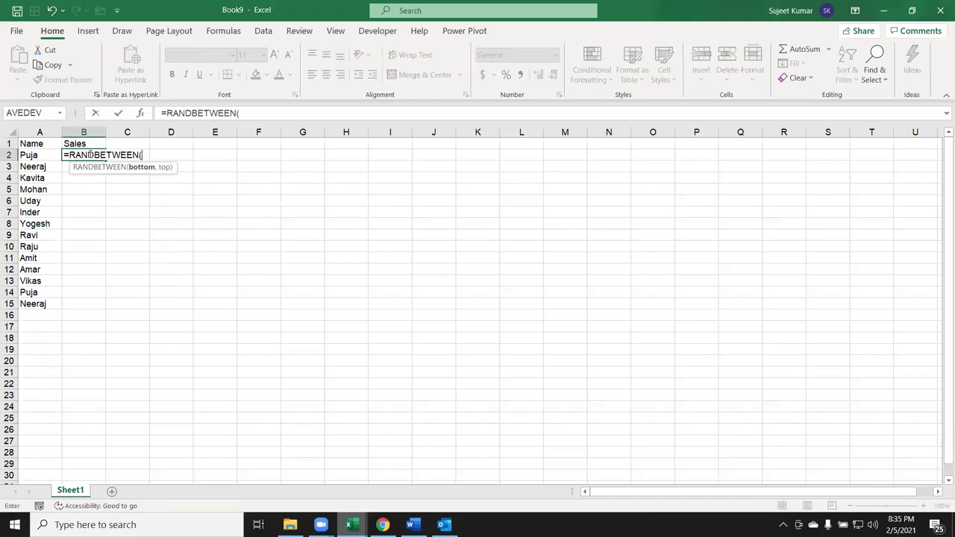
text(10)
key(BackSpace)
text(,8)
text(0)
key(Return)
click(89, 156)
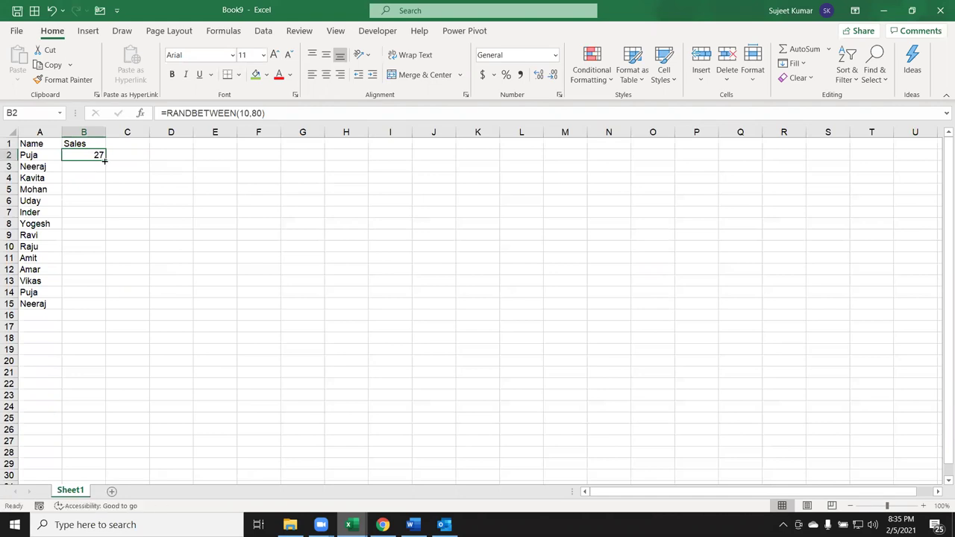
double_click(105, 160)
click(51, 143)
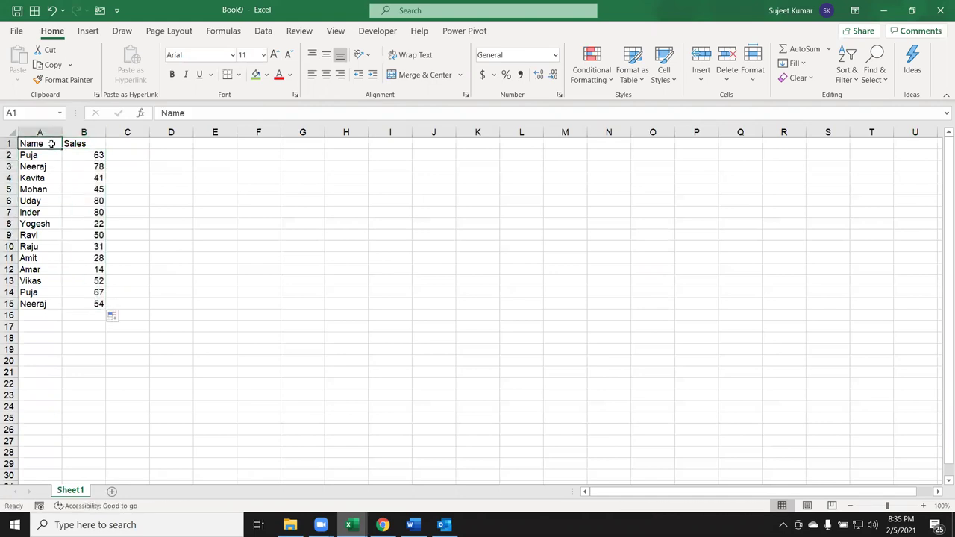
Copy the A1:B15 table and paste it into five new sheets, Sheet2 through Sheet6
drag(51, 143, 97, 304)
key(ctrl+c)
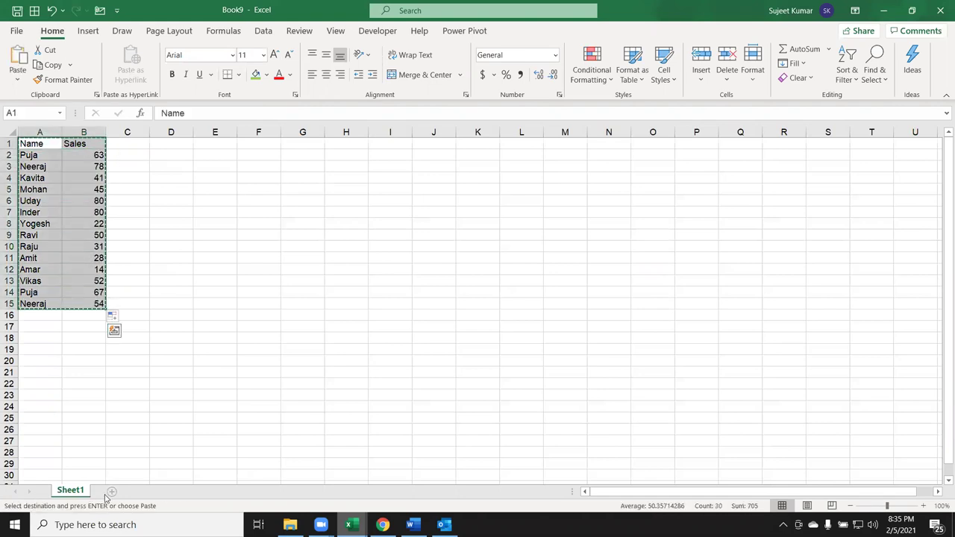
click(108, 493)
key(ctrl+v)
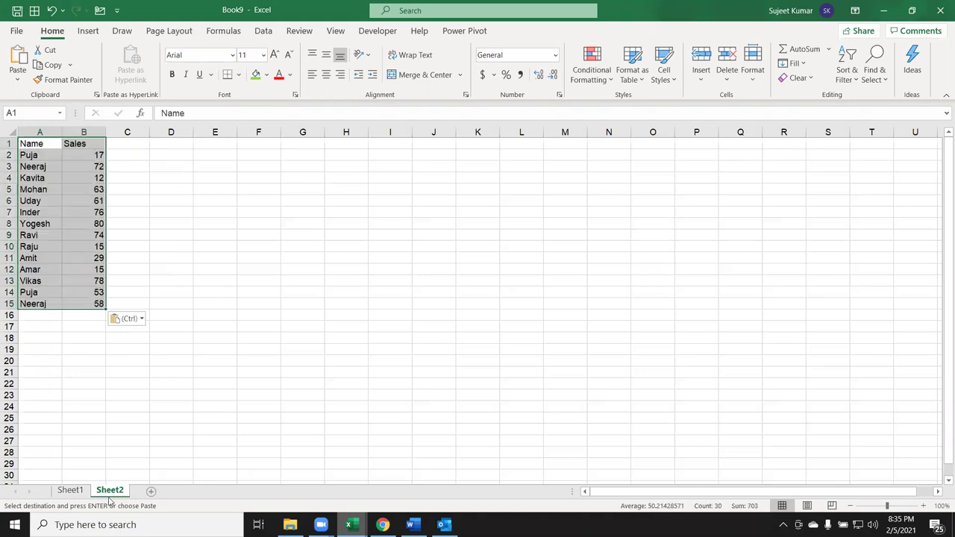
click(150, 491)
key(ctrl+v)
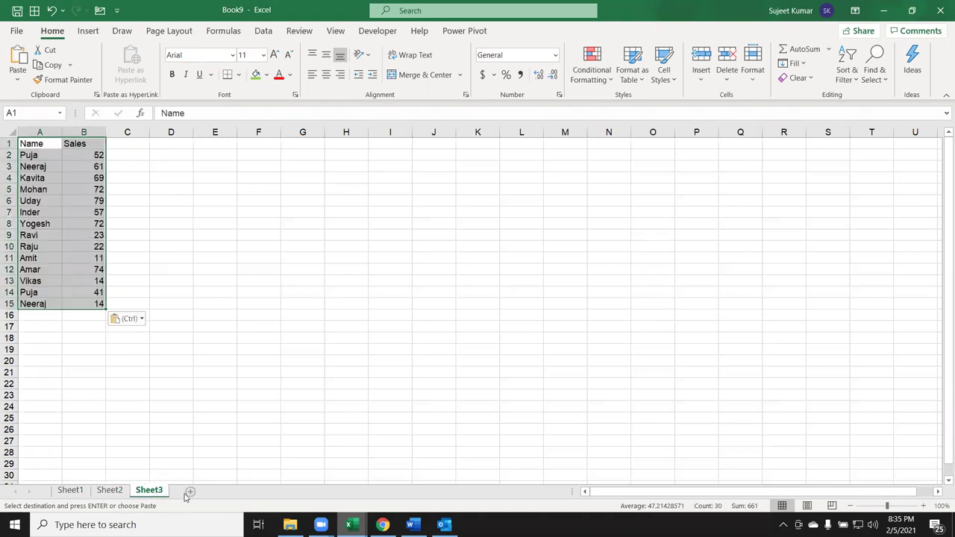
click(189, 492)
key(ctrl+v)
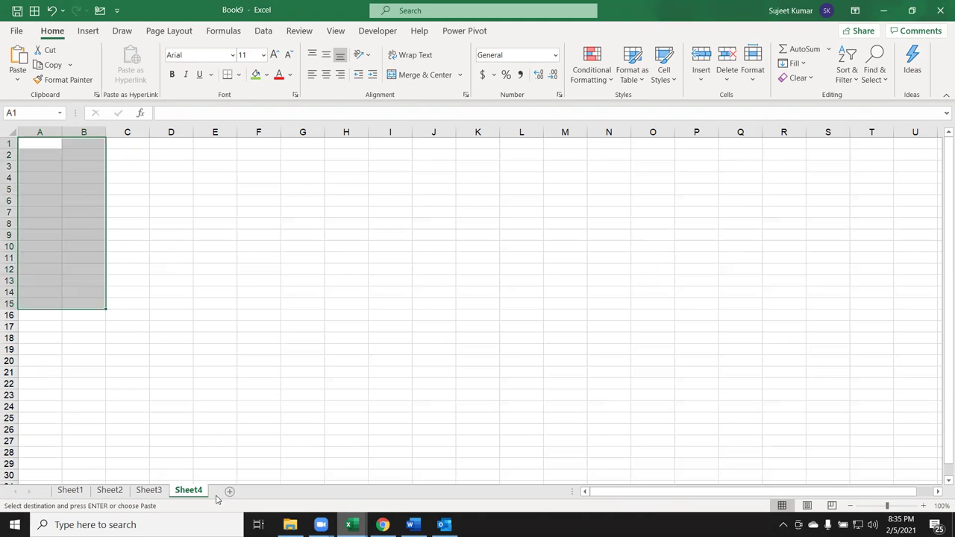
click(230, 492)
key(ctrl+v)
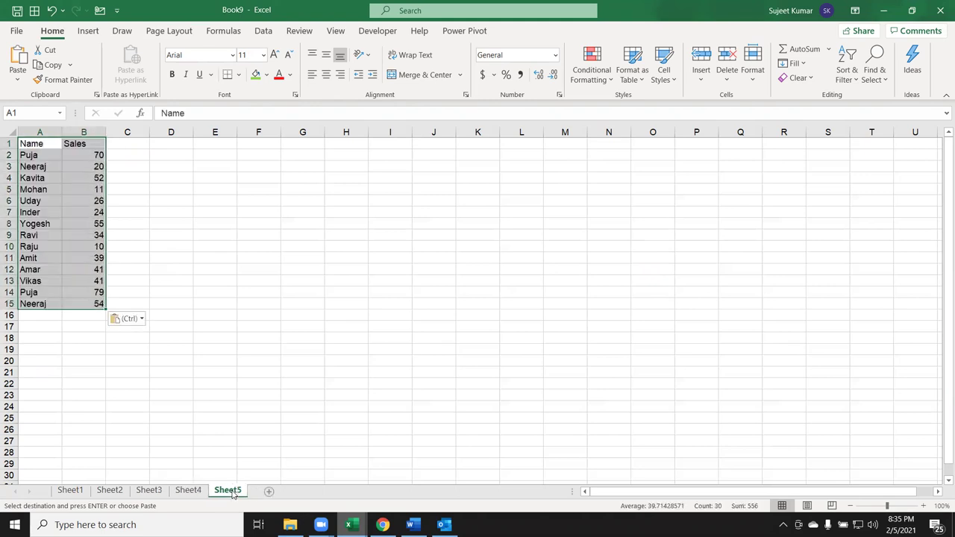
click(269, 491)
key(ctrl+v)
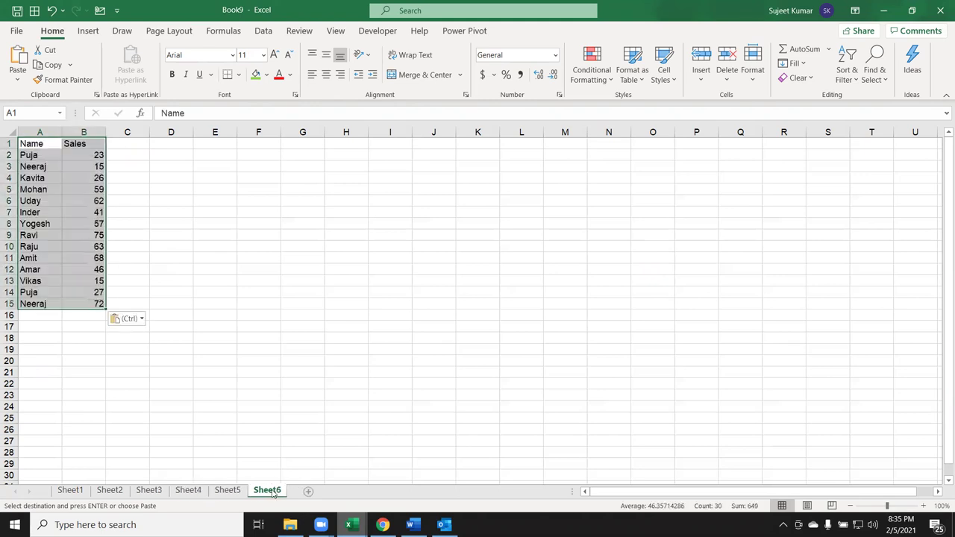
Group the six sheets, cancel the menus and copy mode, then ungroup by selecting individual tabs
shift+click(83, 493)
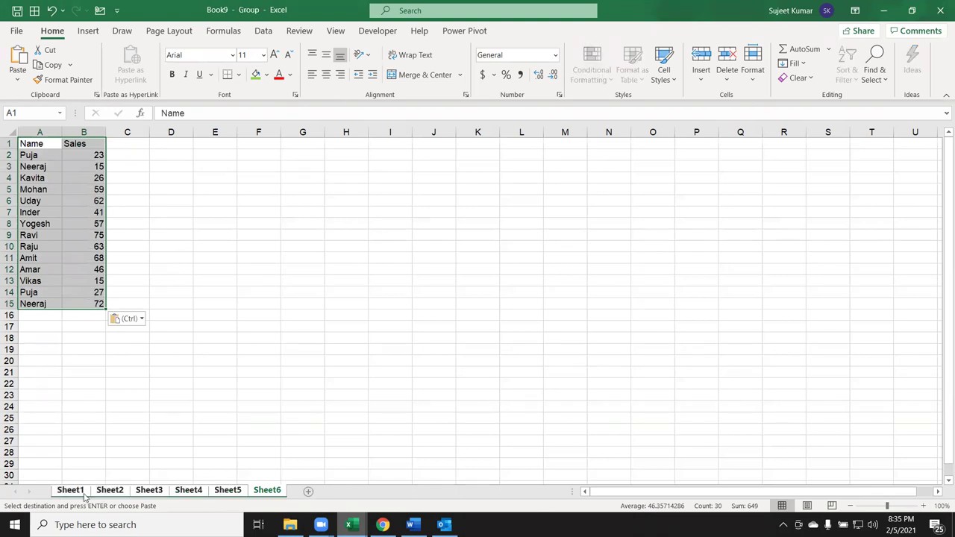
right_click(83, 494)
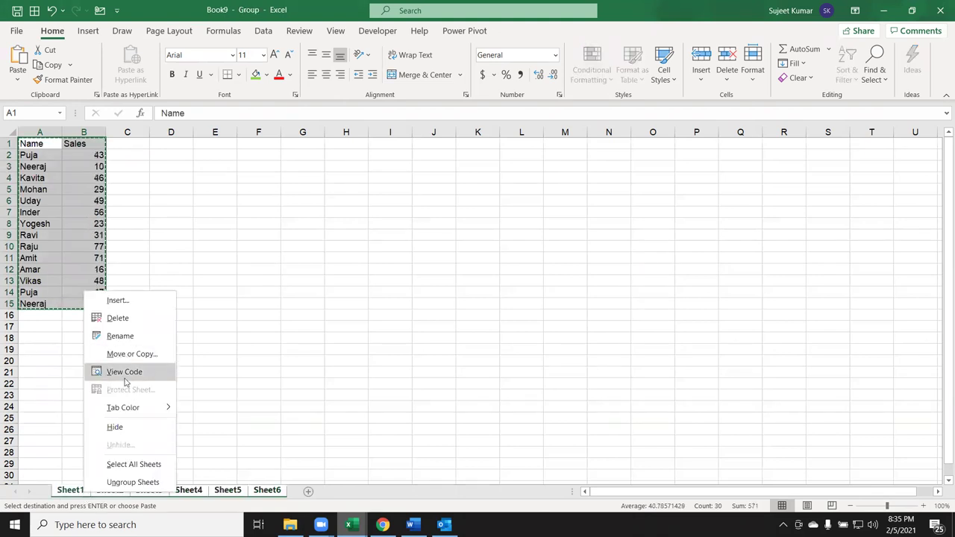
key(Escape)
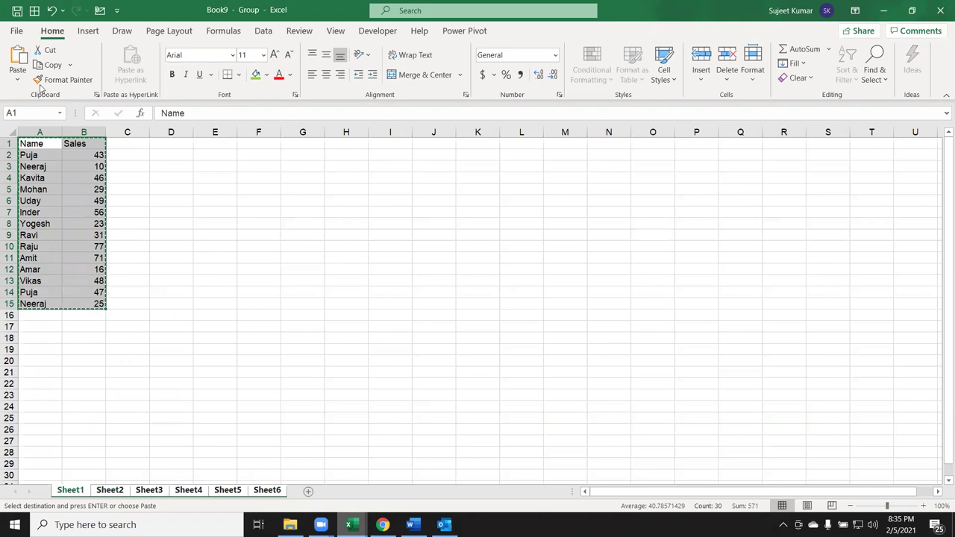
click(17, 80)
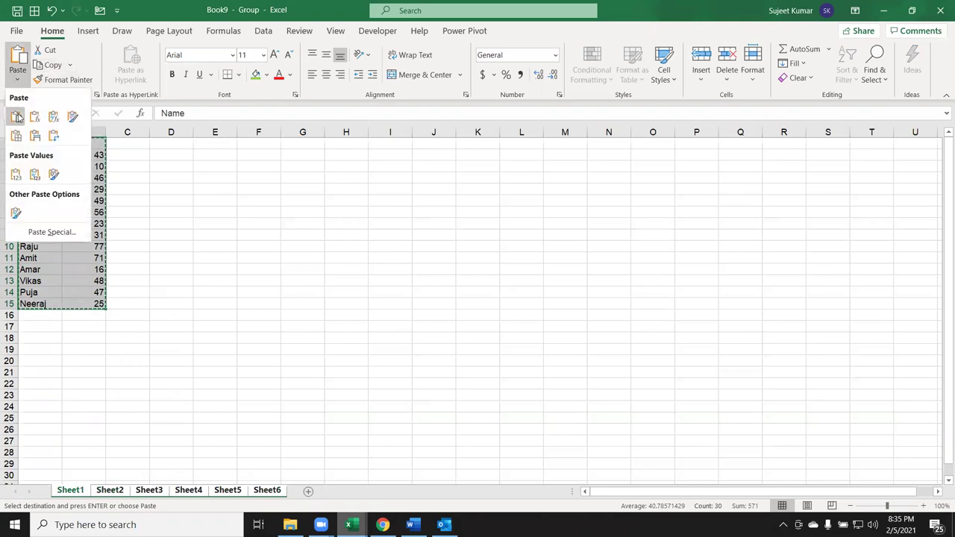
click(17, 174)
key(Escape)
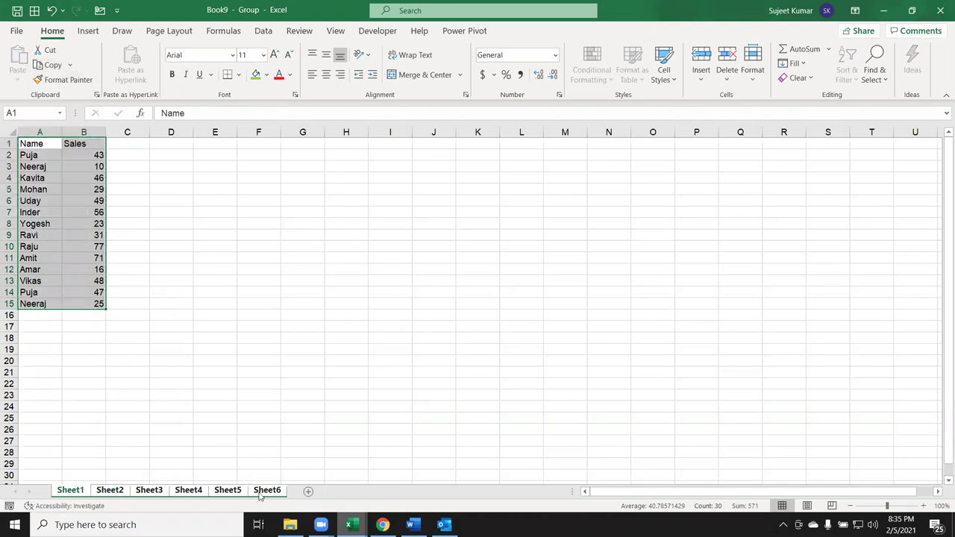
click(266, 493)
click(228, 490)
click(191, 492)
click(149, 490)
click(110, 490)
click(306, 493)
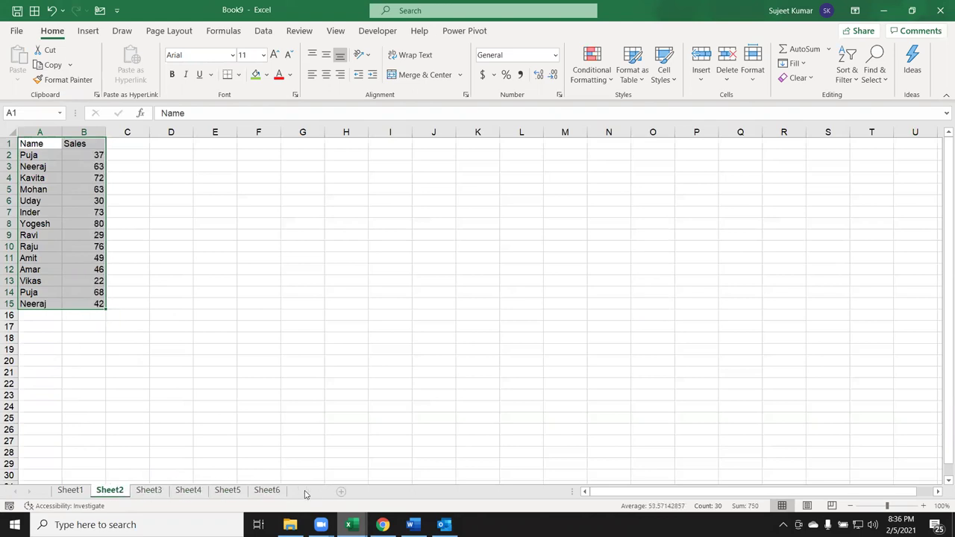
Move the new sheet after Sheet6 and rename it Data
mouse_move(306, 491)
mouse_down()
mouse_move(148, 494)
mouse_move(314, 462)
mouse_move(330, 483)
mouse_up()
double_click(313, 490)
text(Data)
click(293, 419)
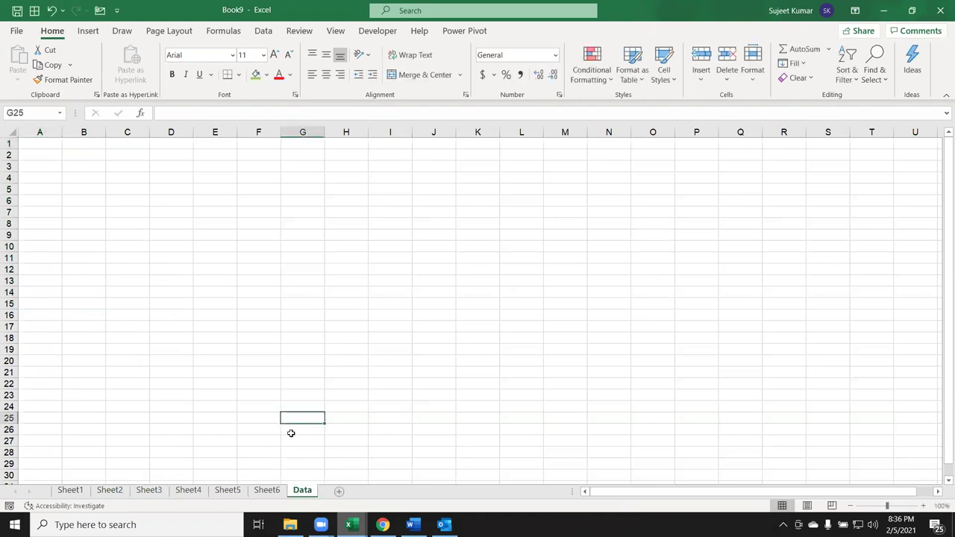
Check the empty Data sheet against Sheet1 and Sheet2, then return to Sheet1
click(69, 492)
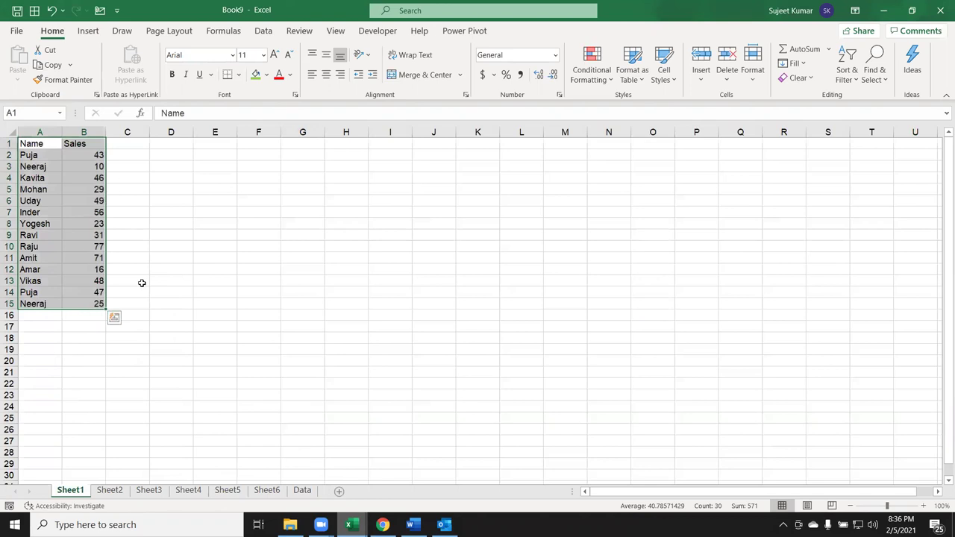
click(302, 490)
click(49, 143)
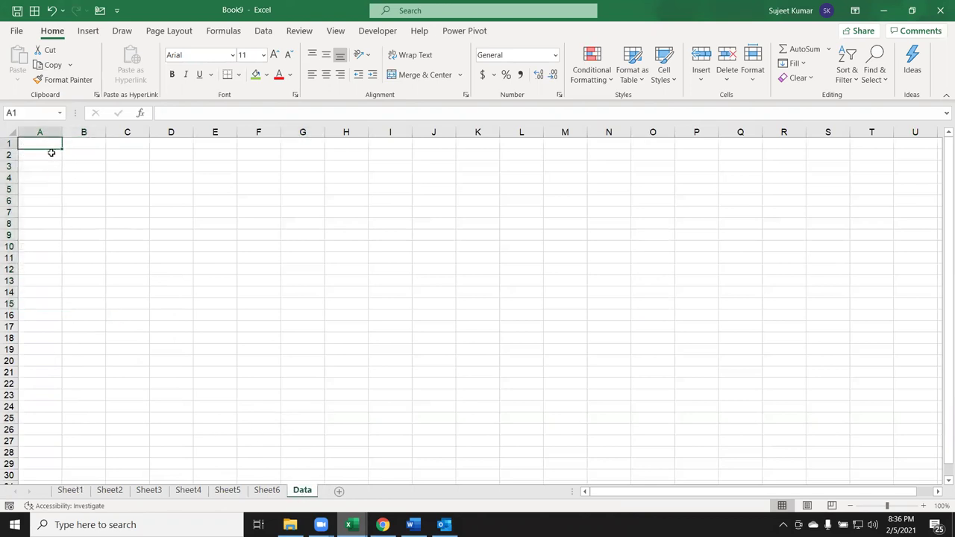
click(111, 491)
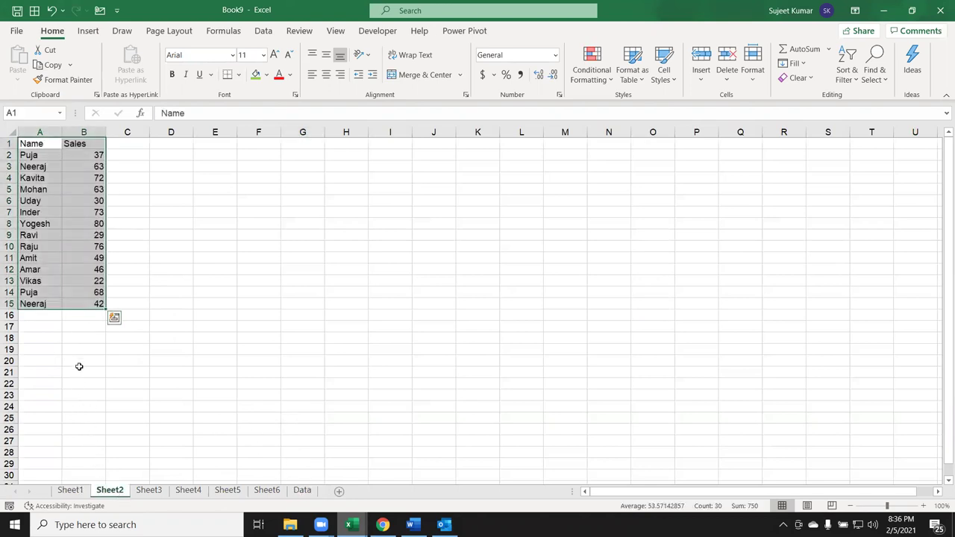
click(303, 490)
click(44, 372)
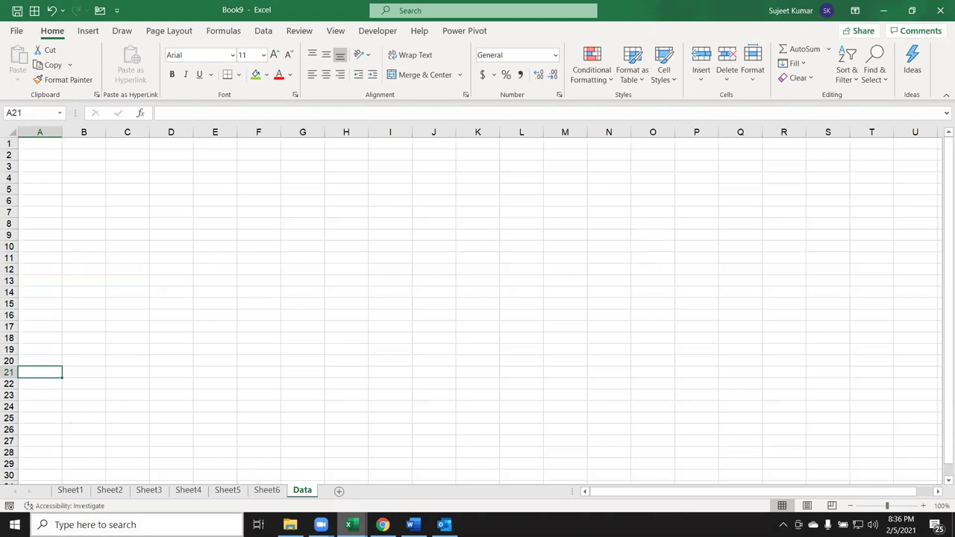
click(75, 490)
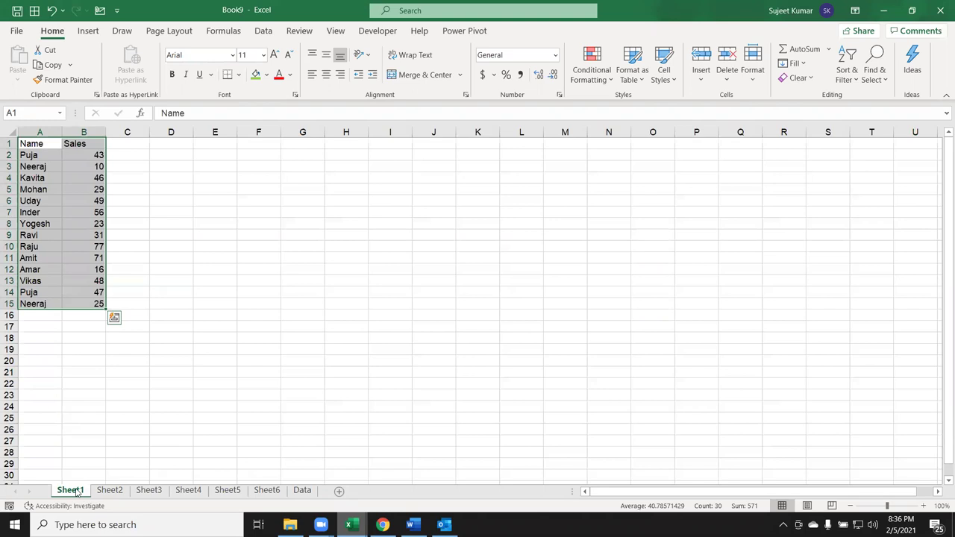
key(Escape)
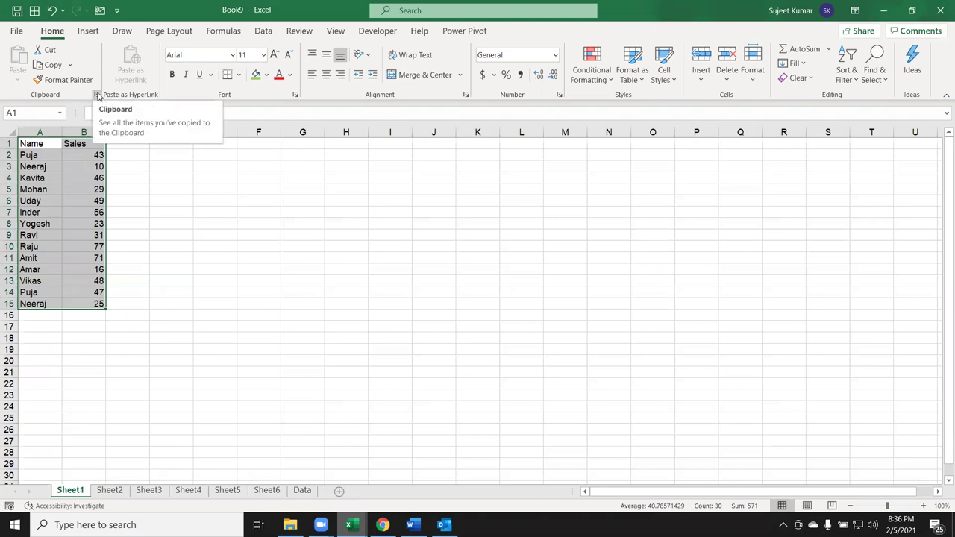
With the Clipboard pane open, copy the Name/Sales table from each of Sheet1 through Sheet6
click(97, 95)
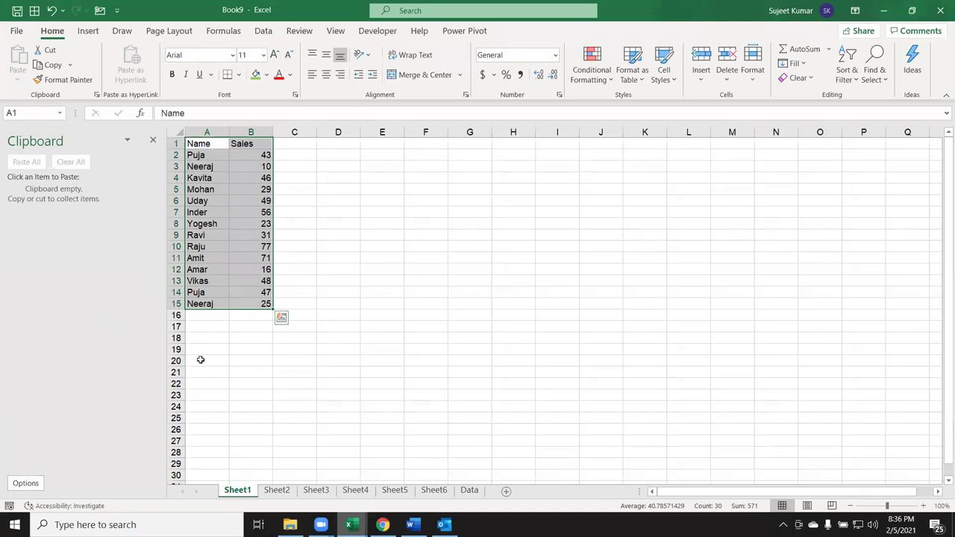
key(ctrl+c)
click(276, 490)
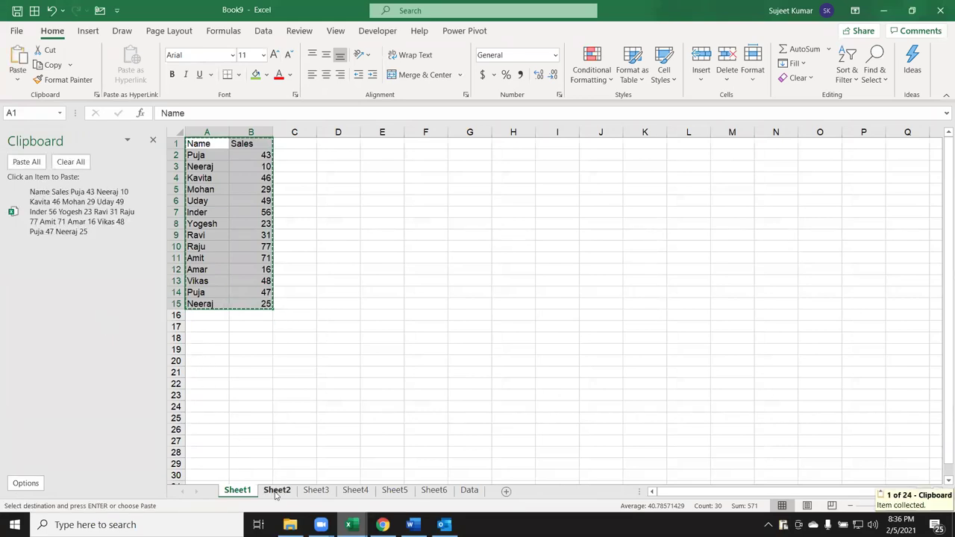
key(ctrl+c)
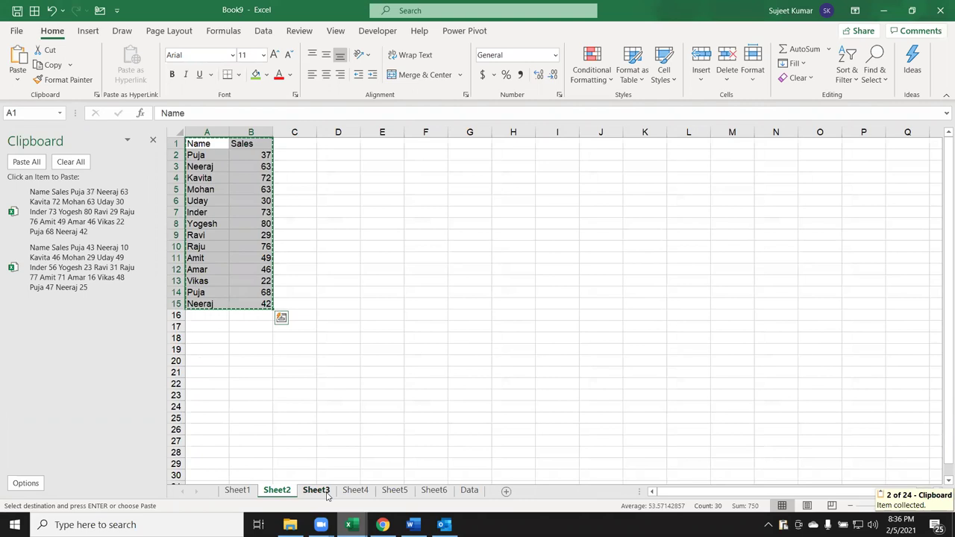
click(316, 490)
key(ctrl+c)
key(ctrl+q)
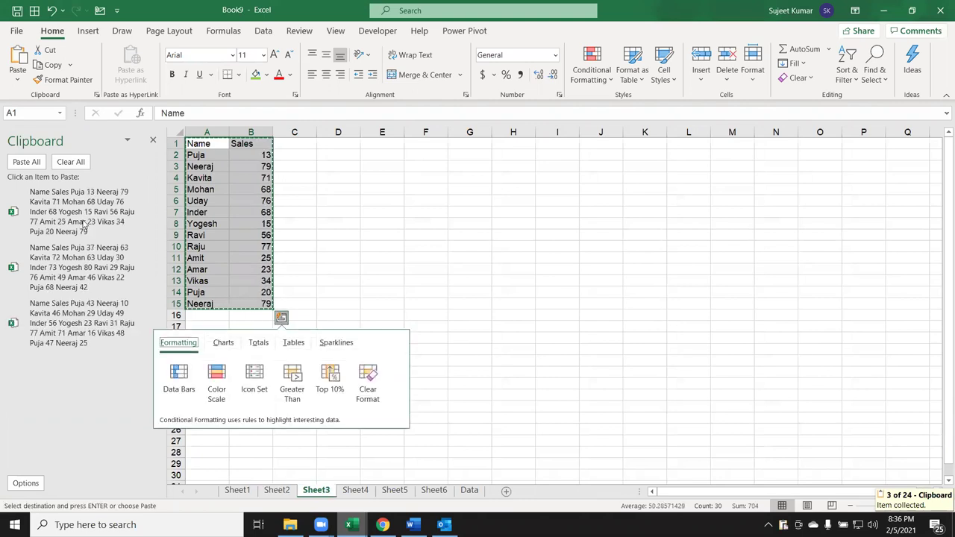
click(350, 493)
key(ctrl+c)
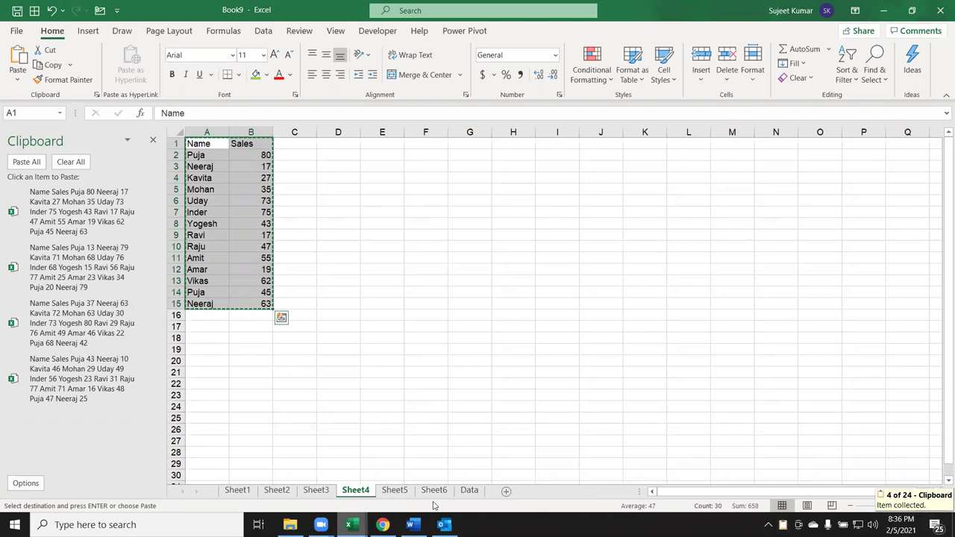
click(397, 493)
key(ctrl+c)
click(432, 493)
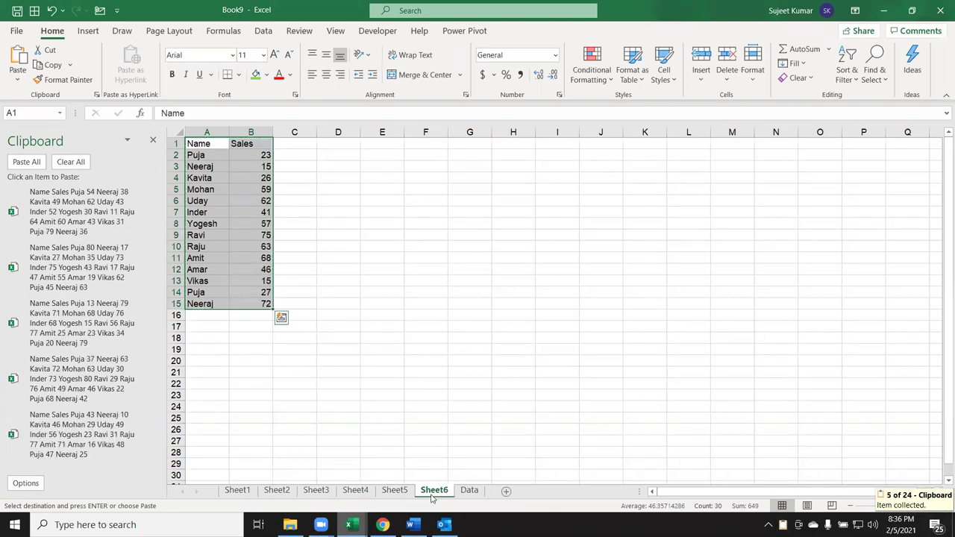
mouse_move(444, 525)
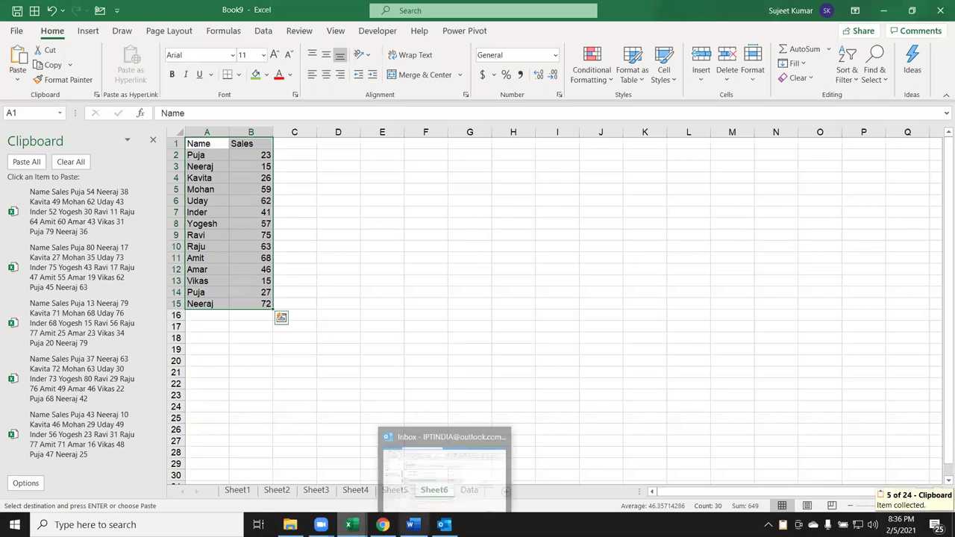
key(ctrl+c)
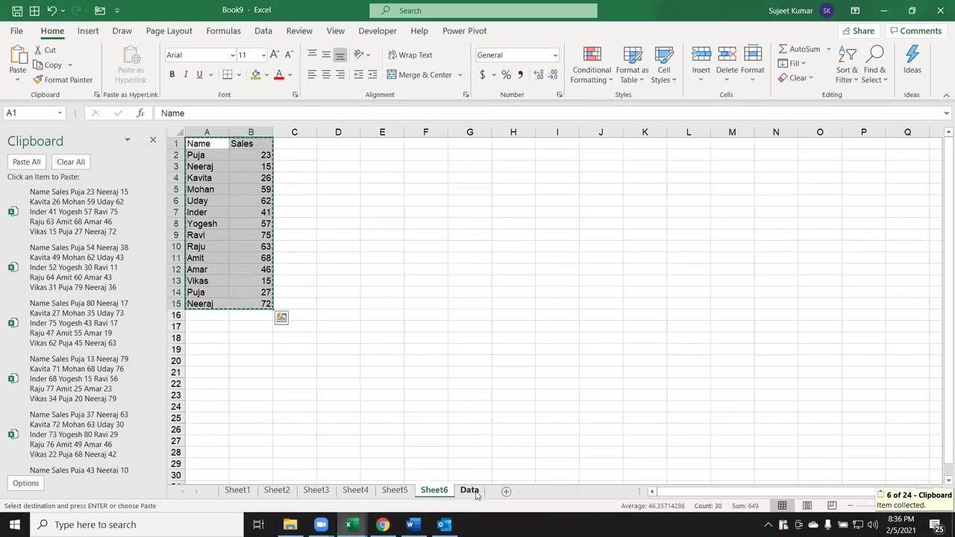
Paste All into cell A1 of the Data sheet, which raises a cannot-paste warning
click(474, 492)
click(224, 145)
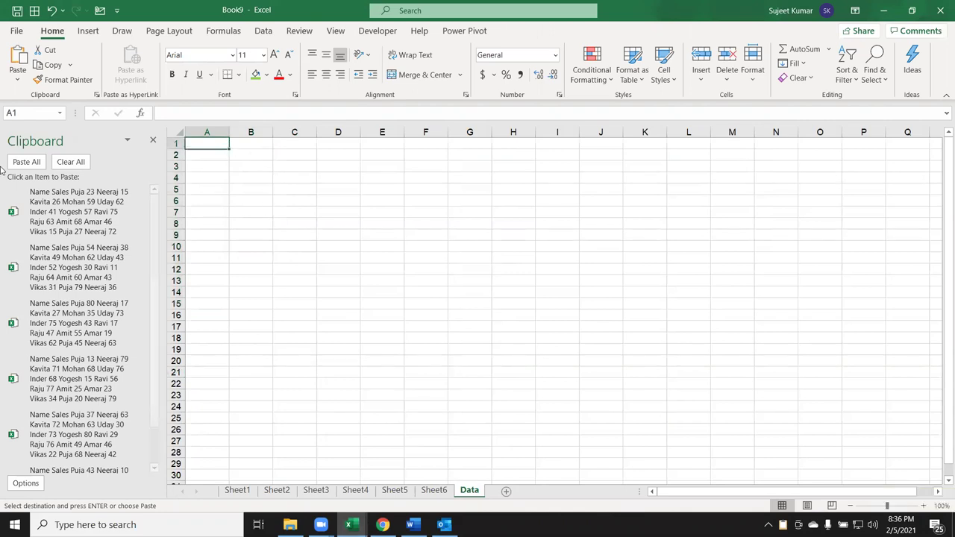
click(25, 163)
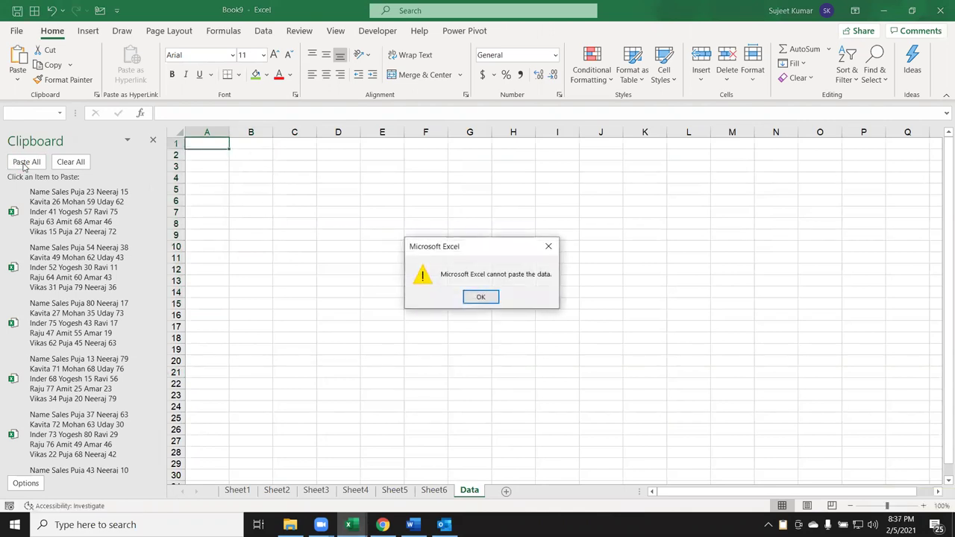
Dismiss the warning and Paste All again from Data!A1, stacking the six tables down columns A:B
click(484, 299)
click(195, 146)
click(33, 164)
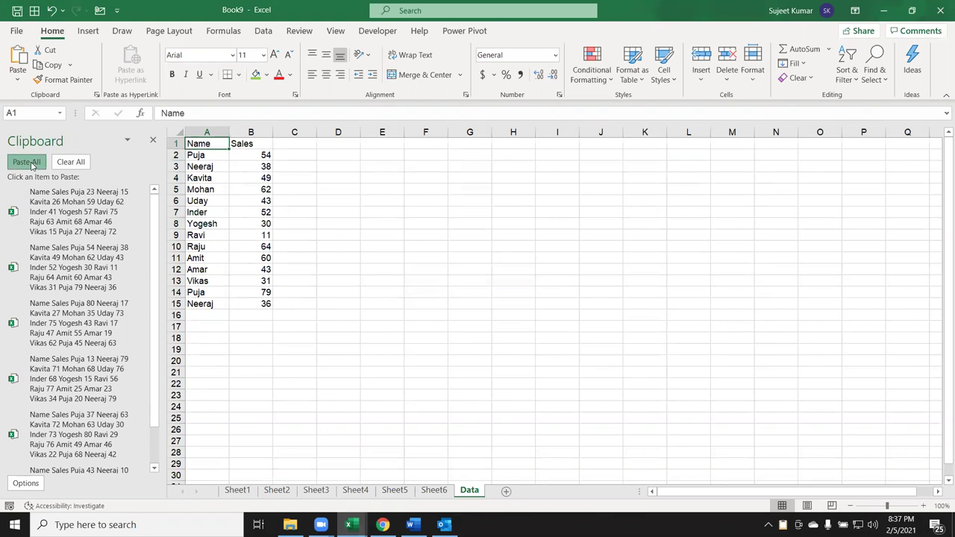
scroll(289, 391, up, 10)
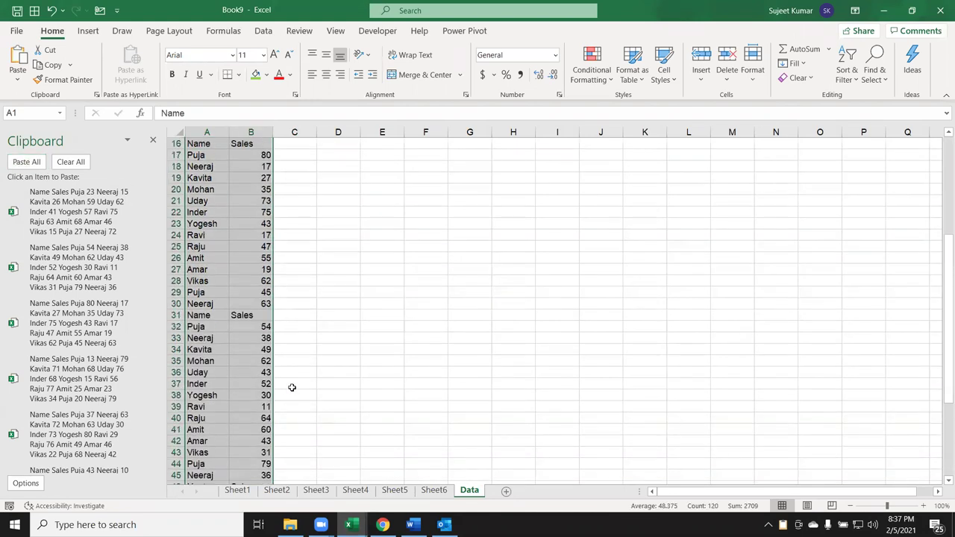
scroll(290, 394, down, 6)
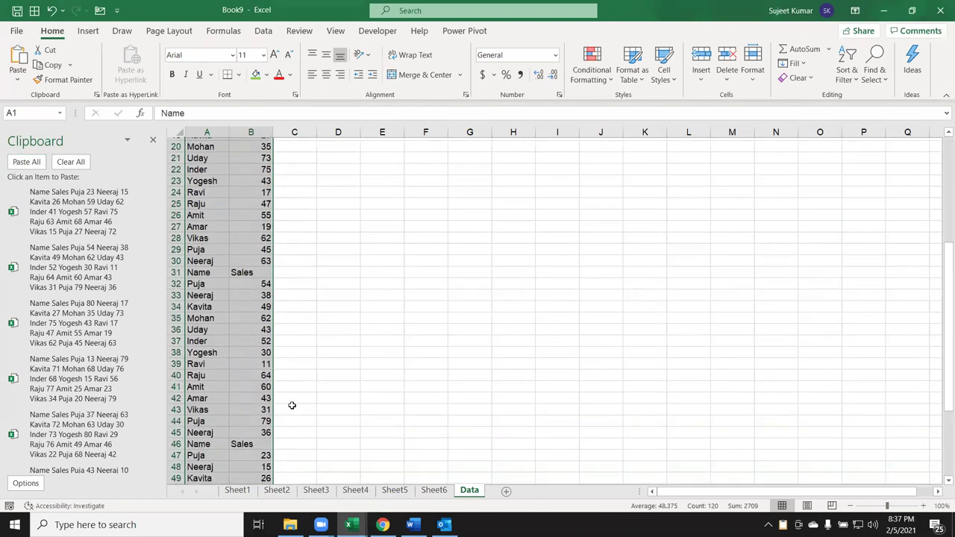
scroll(290, 403, down, 10)
scroll(291, 405, up, 5)
scroll(292, 405, up, 4)
scroll(291, 405, up, 7)
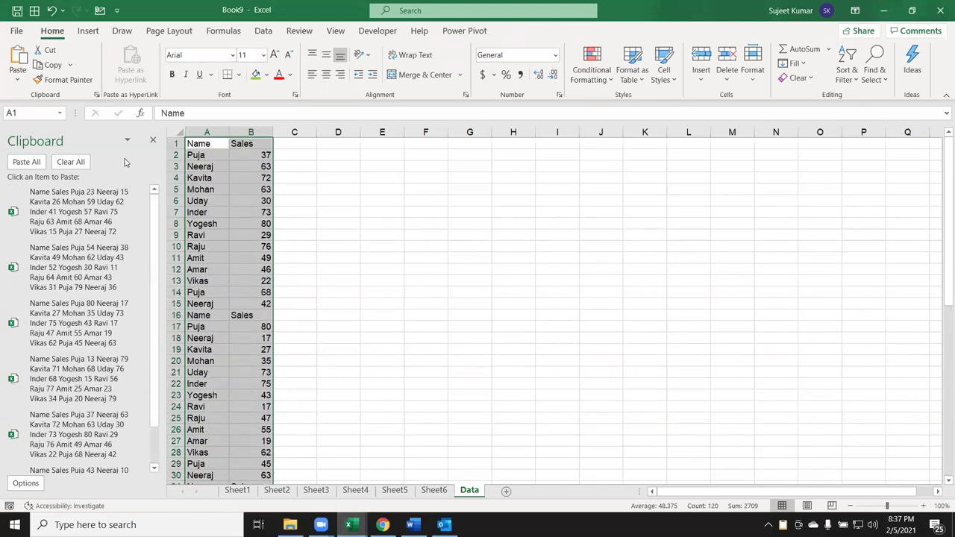
click(151, 141)
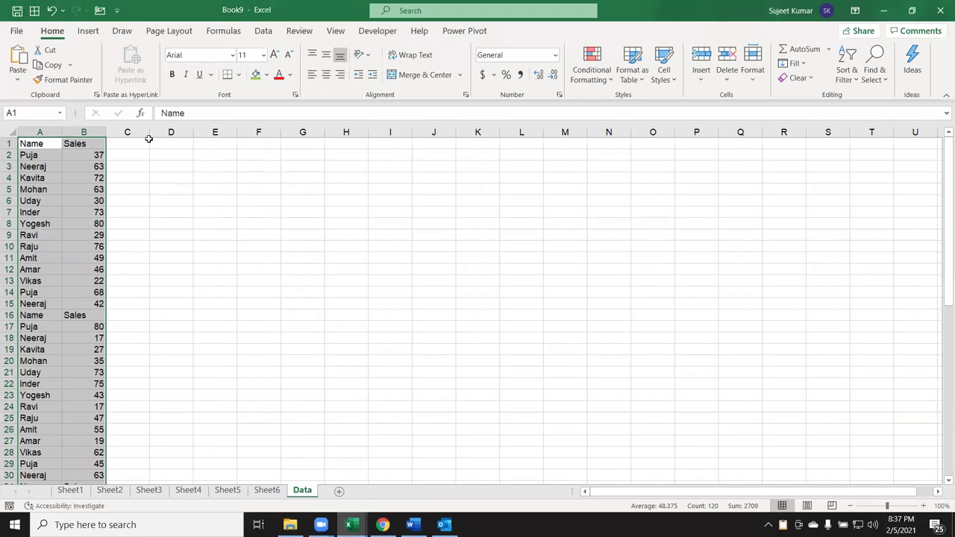